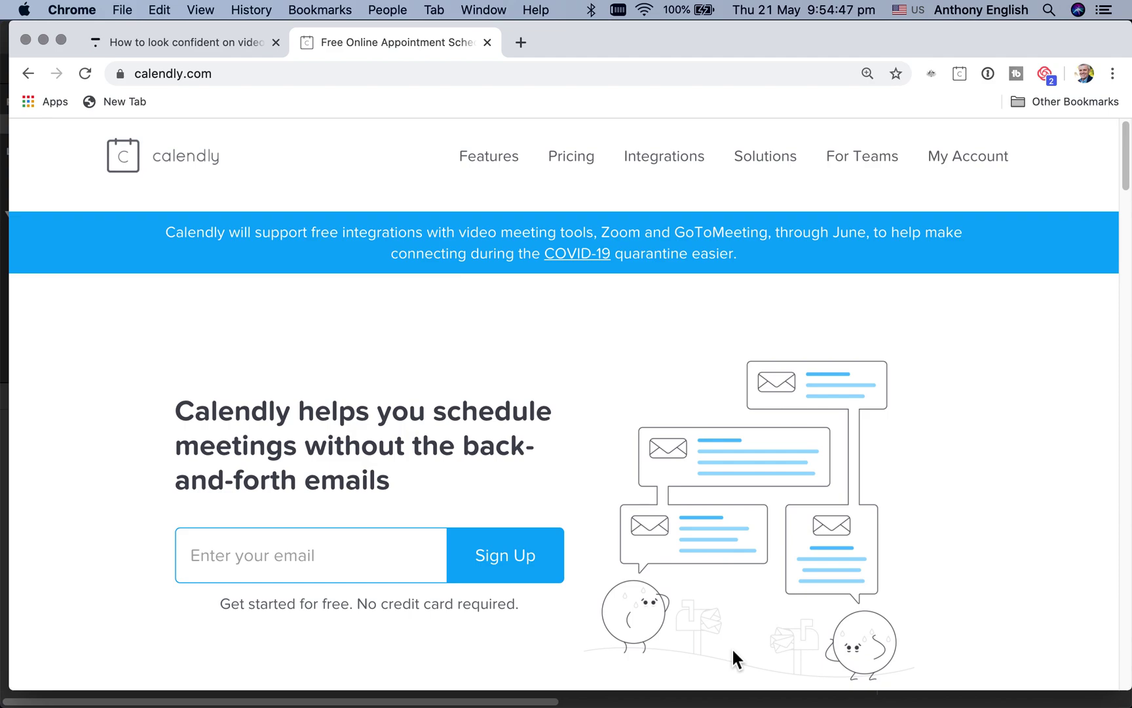
Step: Open the signed-in Calendly account and start creating a new one-on-one event type
click(977, 170)
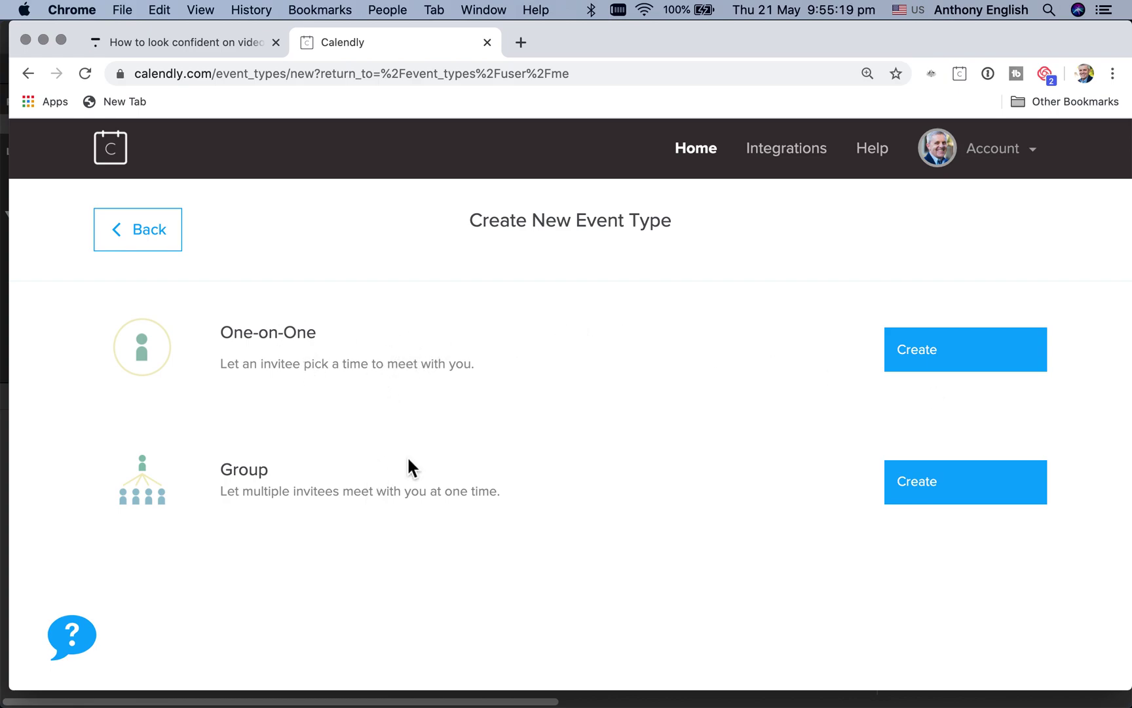
click(949, 354)
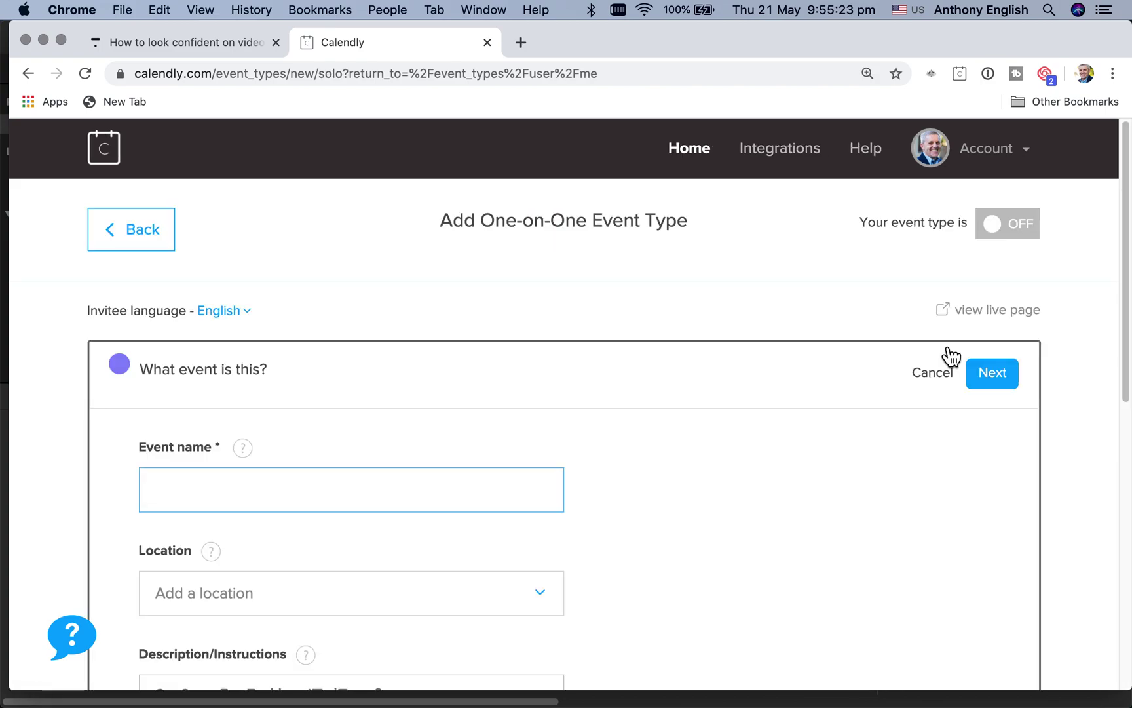
Step: Name the new event 'Half-day training'
click(493, 498)
text(Half-day training)
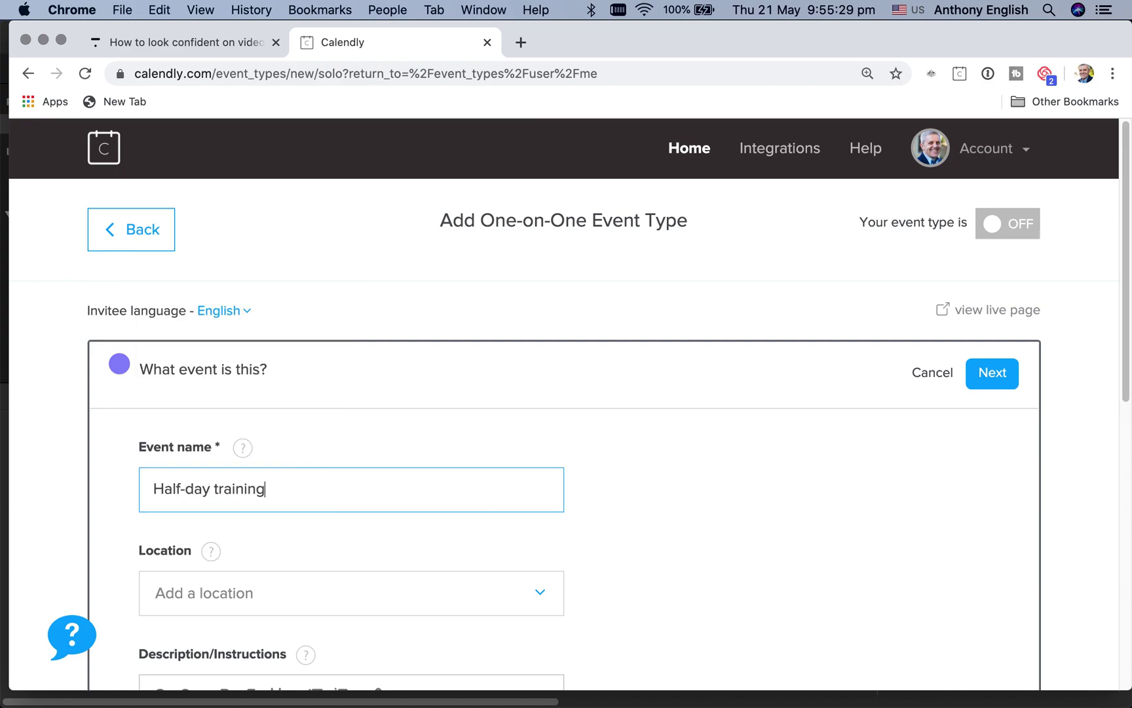
scroll(437, 450, down, 3)
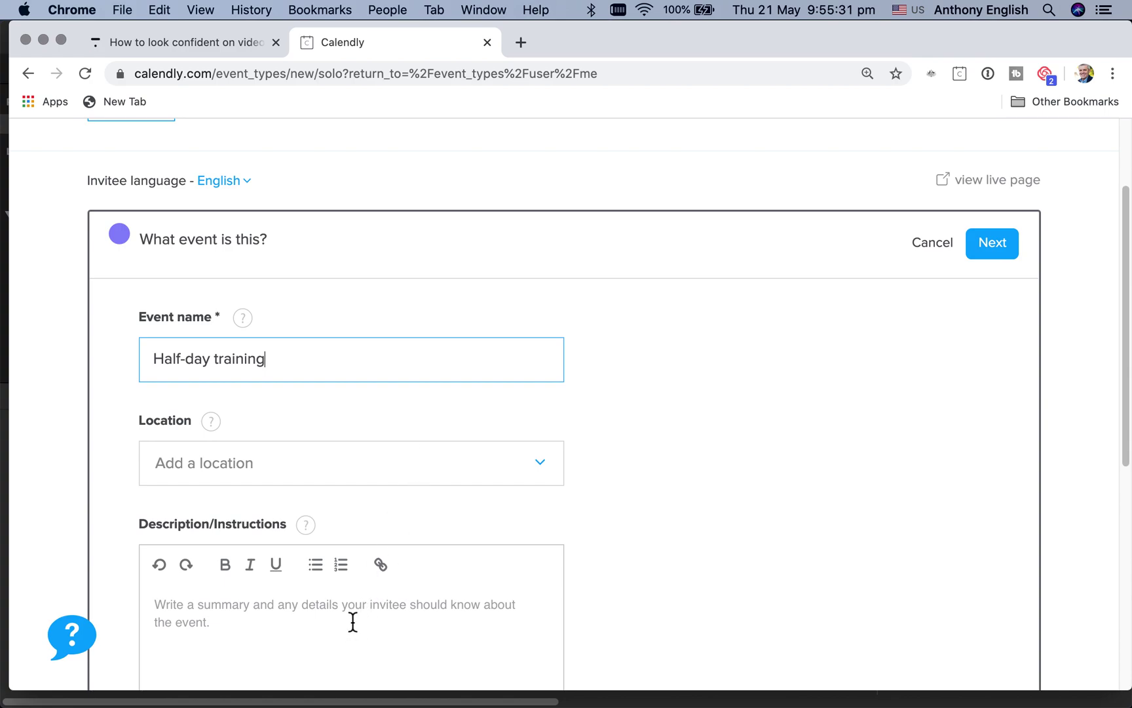
scroll(352, 620, down, 2)
Step: Describe the event as a half day of training at our training location
click(303, 538)
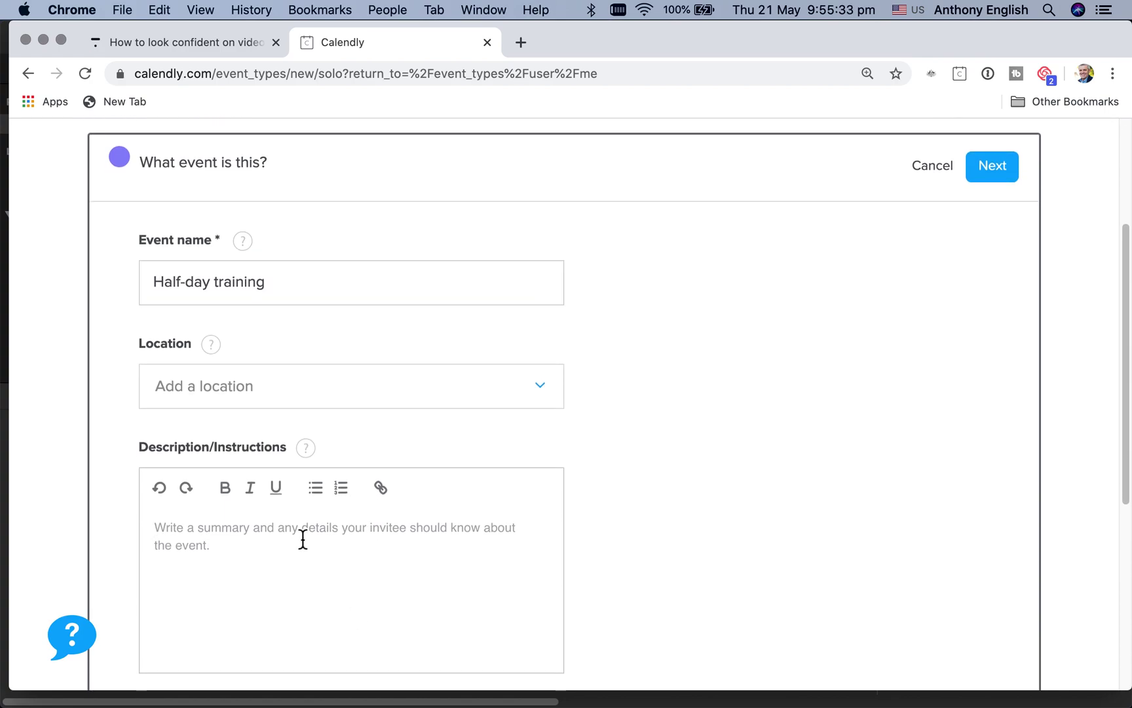
text(This i)
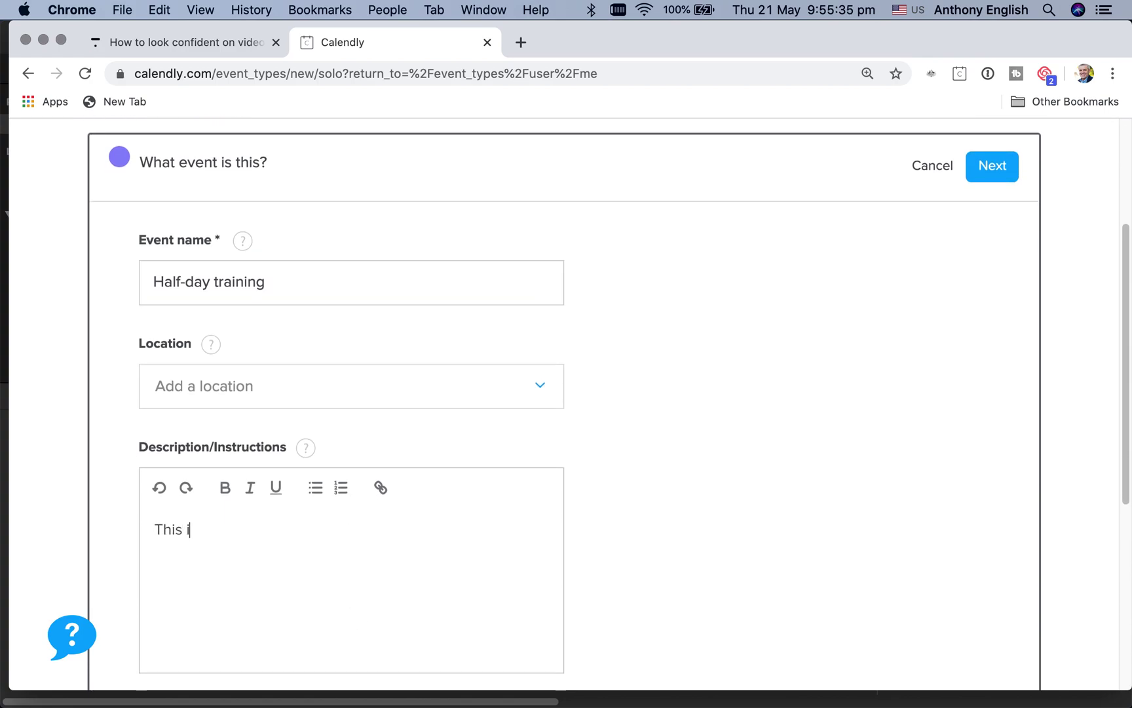
text(s a half day of training on si)
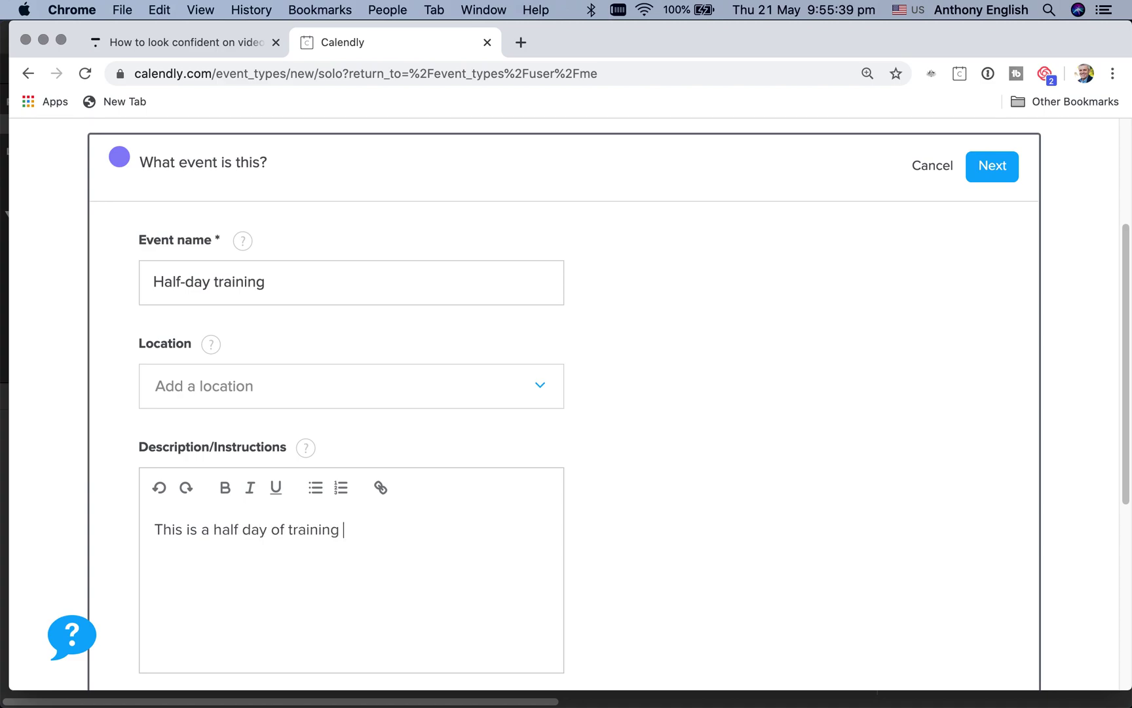
key(BackSpace)
key(BackSpace)
key(BackSpace)
key(BackSpace)
key(BackSpace)
text(at our training location.)
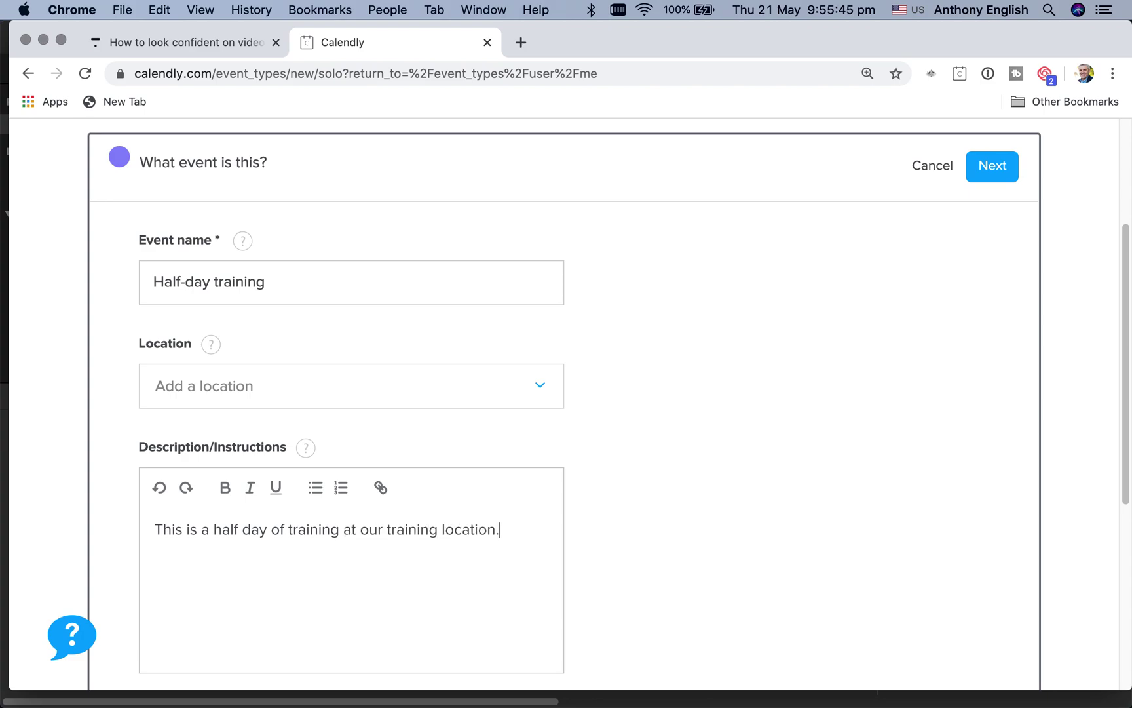
scroll(566, 404, down, 5)
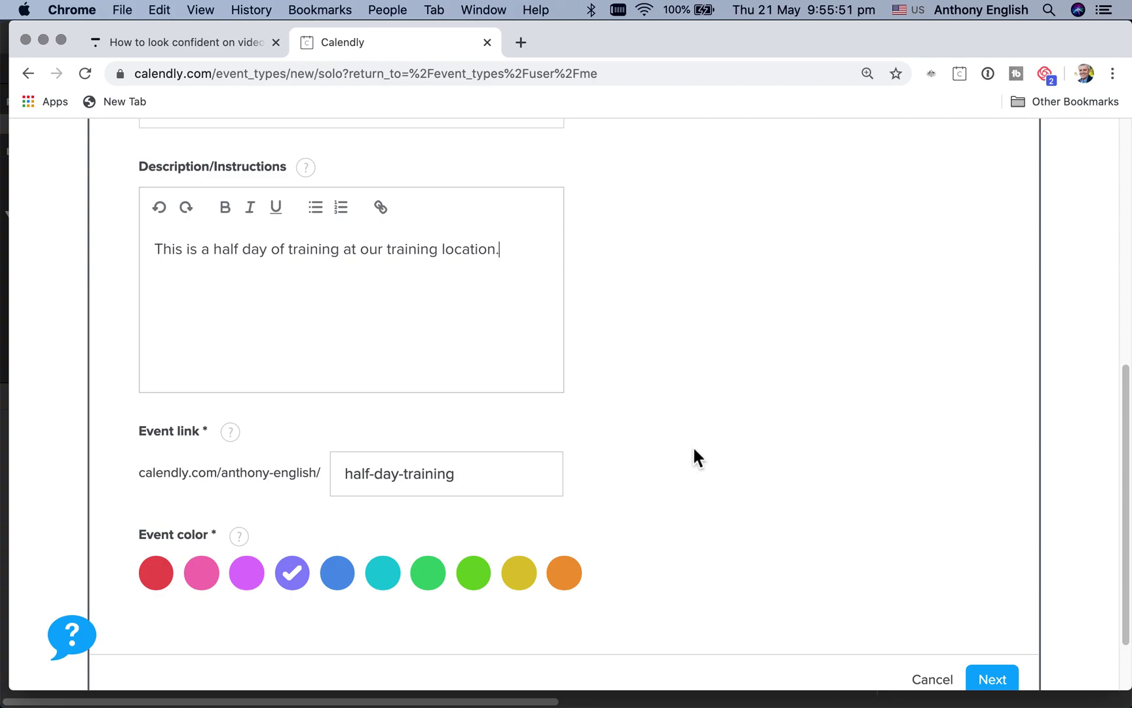
scroll(695, 457, down, 1)
scroll(694, 457, up, 5)
scroll(694, 456, up, 3)
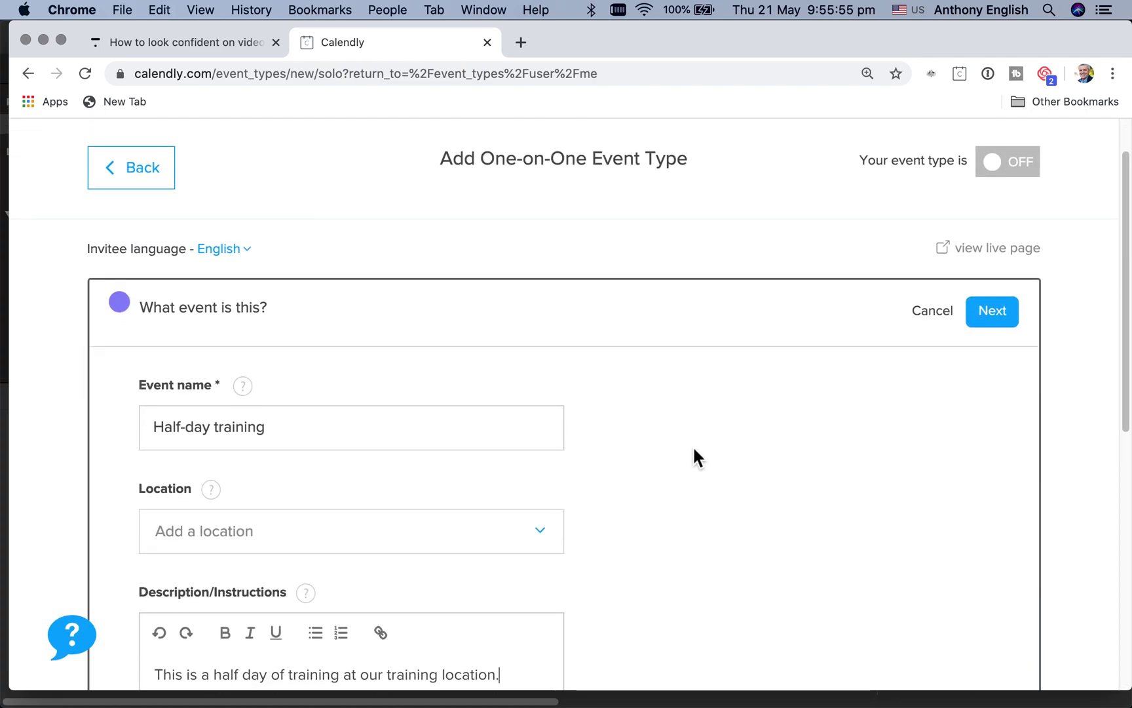
scroll(694, 450, down, 7)
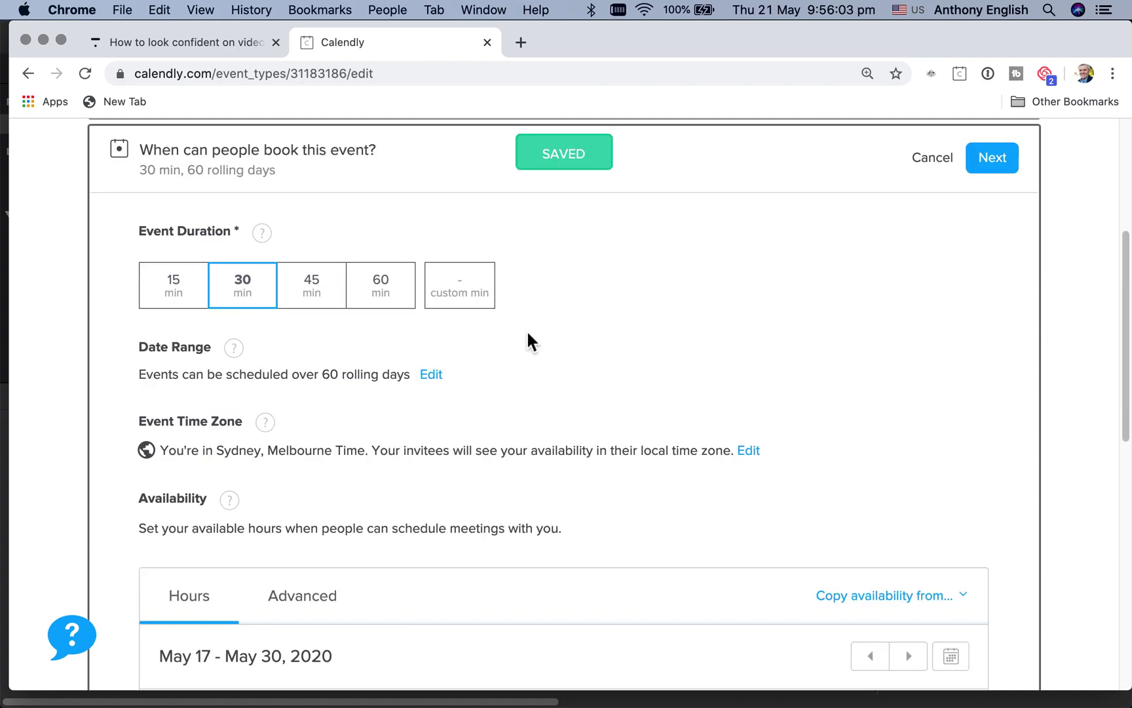
Step: Give the event a custom duration of 210 minutes
click(469, 303)
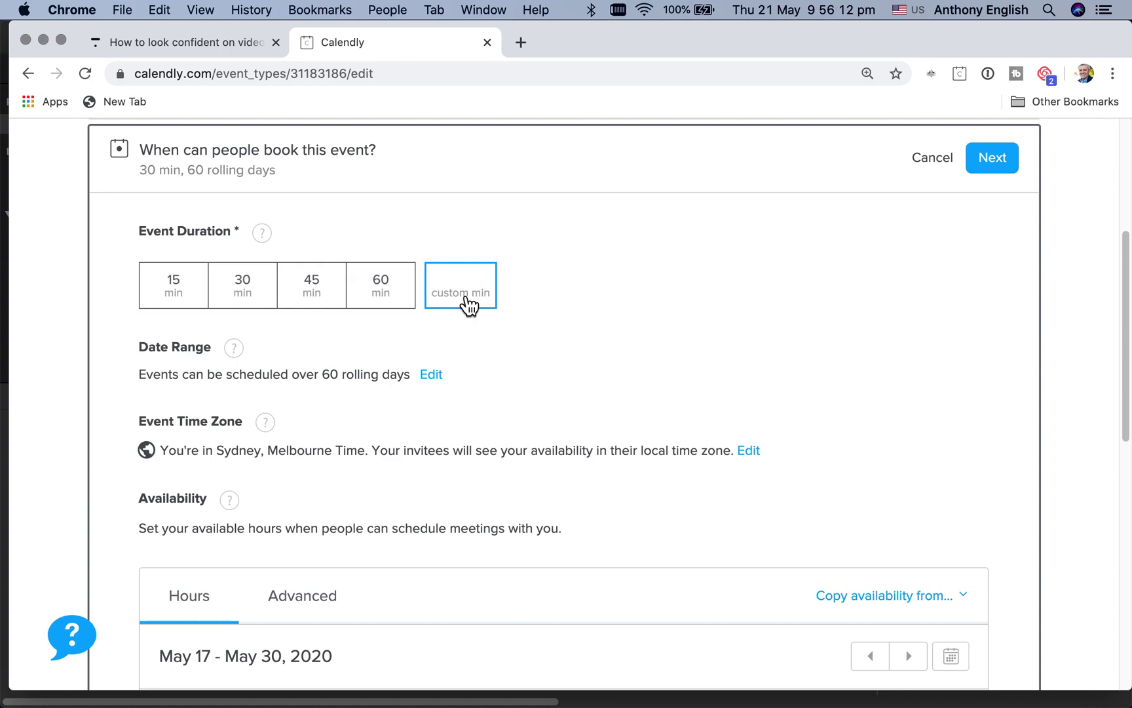
text(210)
scroll(530, 328, down, 3)
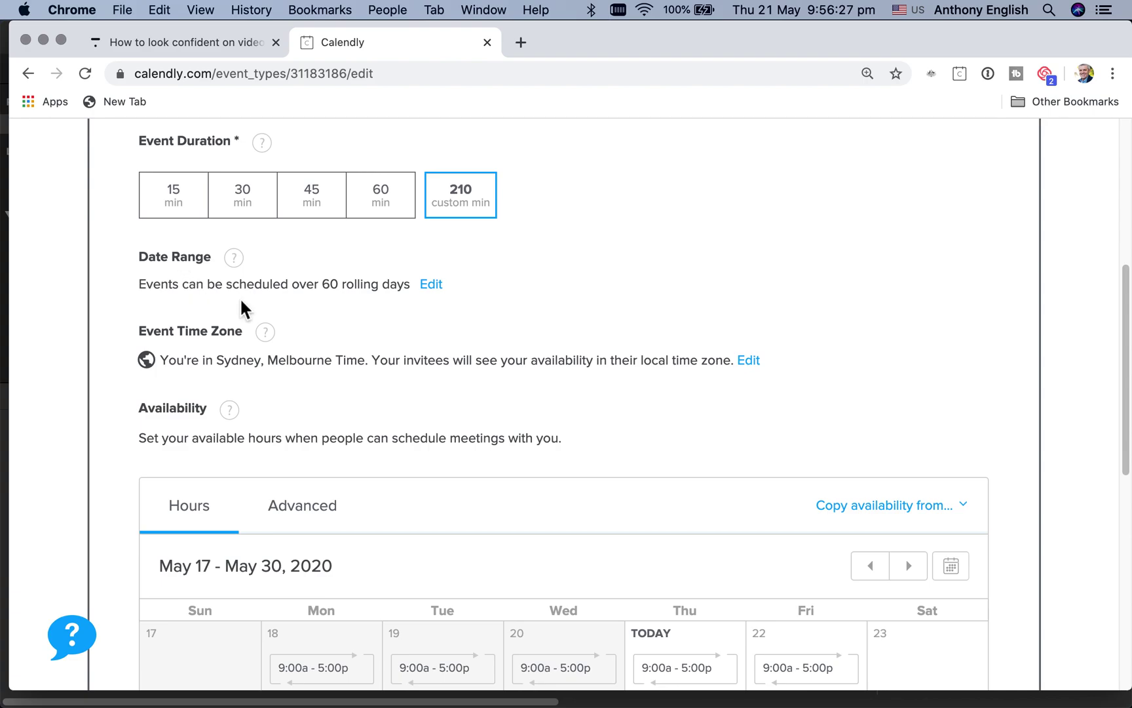
Step: Keep the date range at 60 rolling days and apply it
click(433, 287)
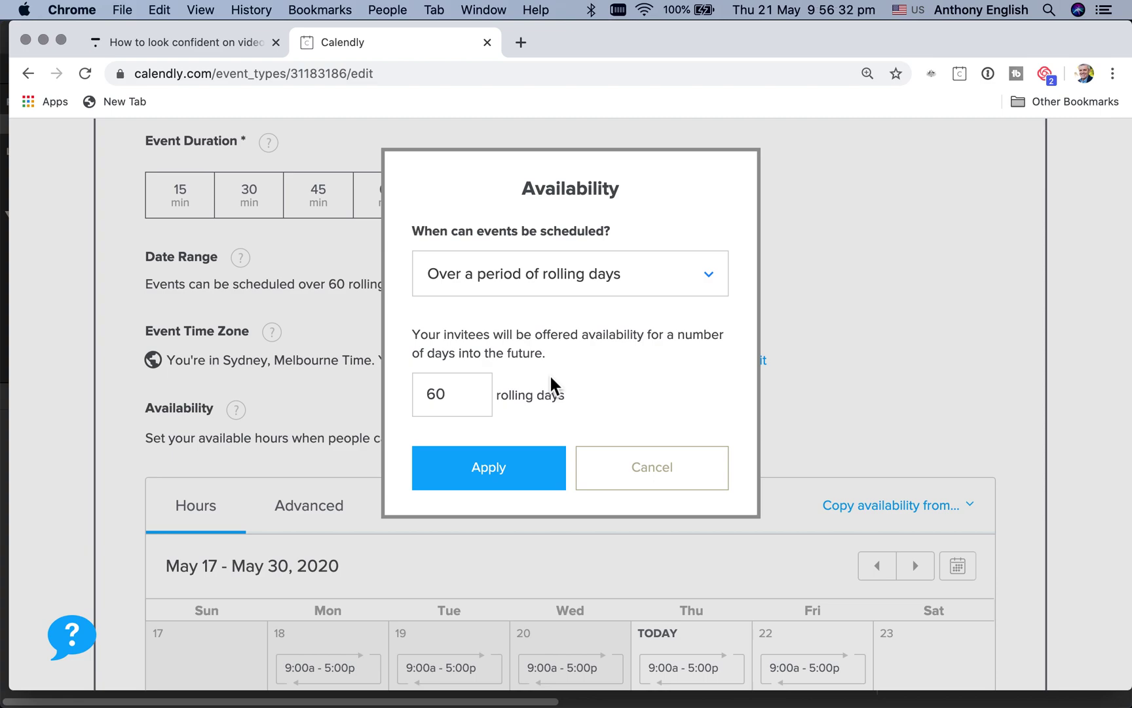
click(439, 395)
key(BackSpace)
text(3)
key(BackSpace)
text(6)
click(498, 469)
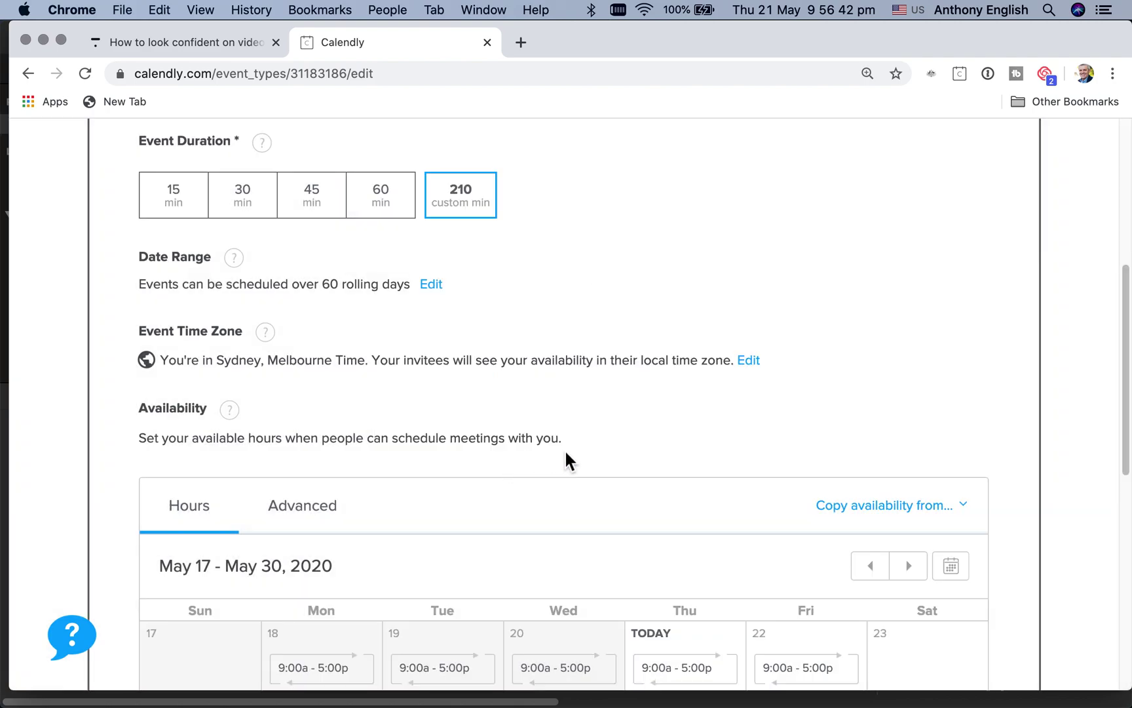
Step: Change Monday May 18's hours to end at 12:30 pm
scroll(576, 457, down, 5)
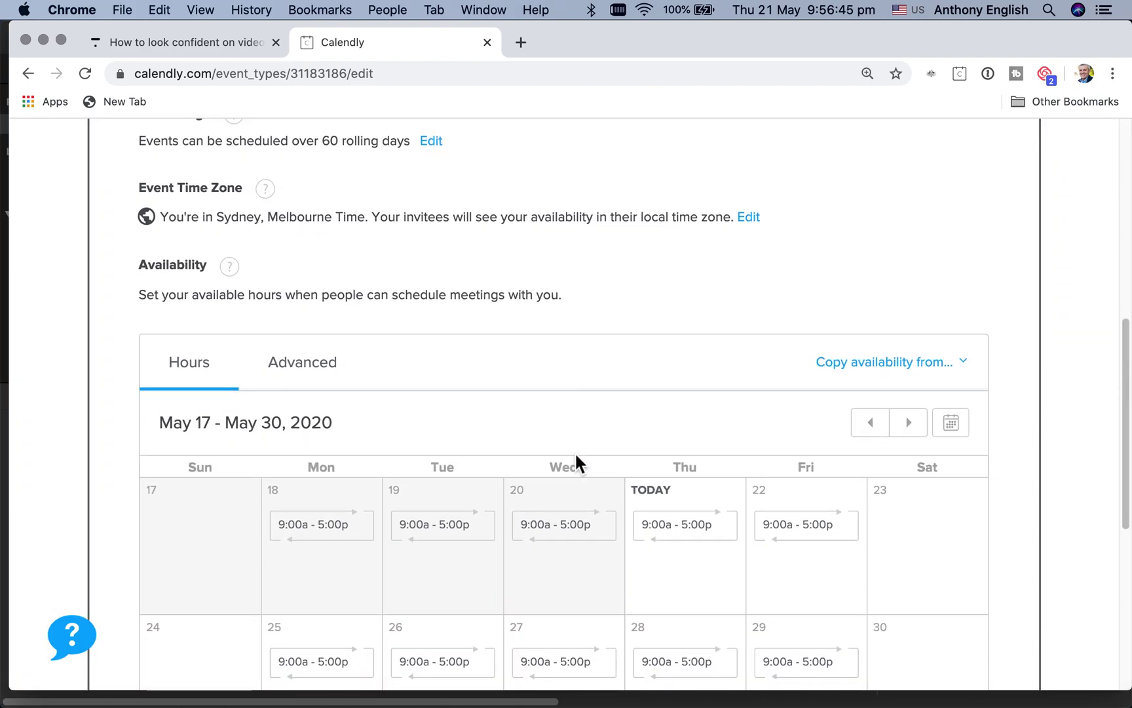
scroll(576, 451, up, 8)
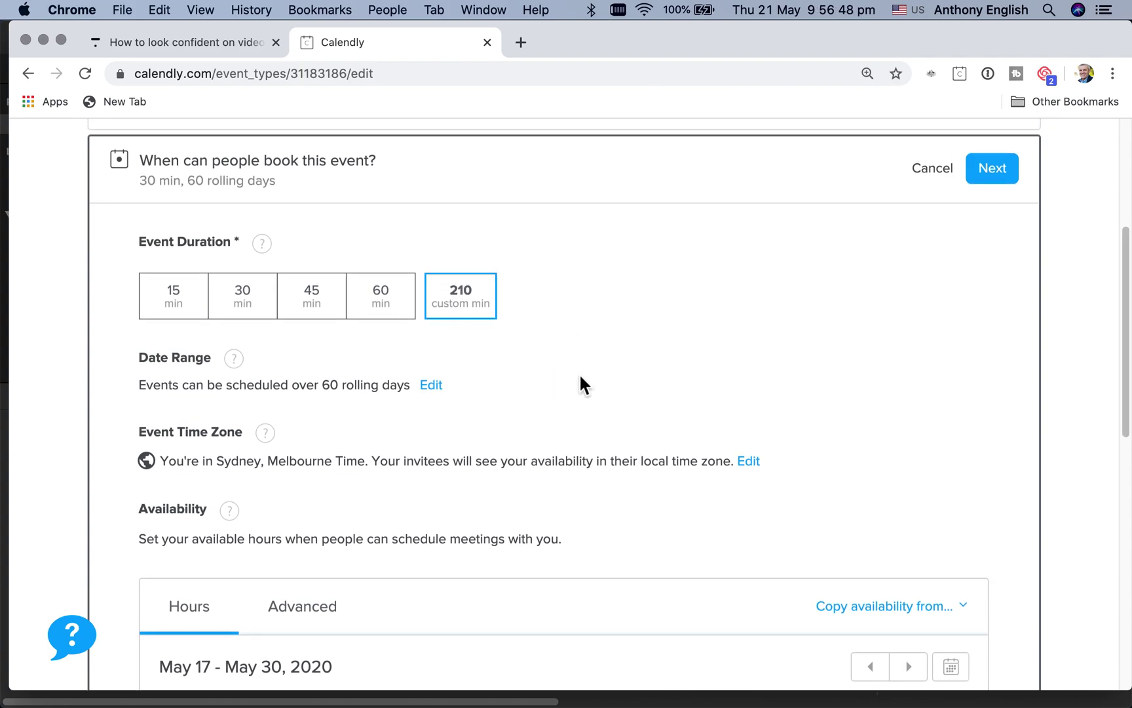
scroll(579, 376, down, 7)
scroll(581, 385, down, 7)
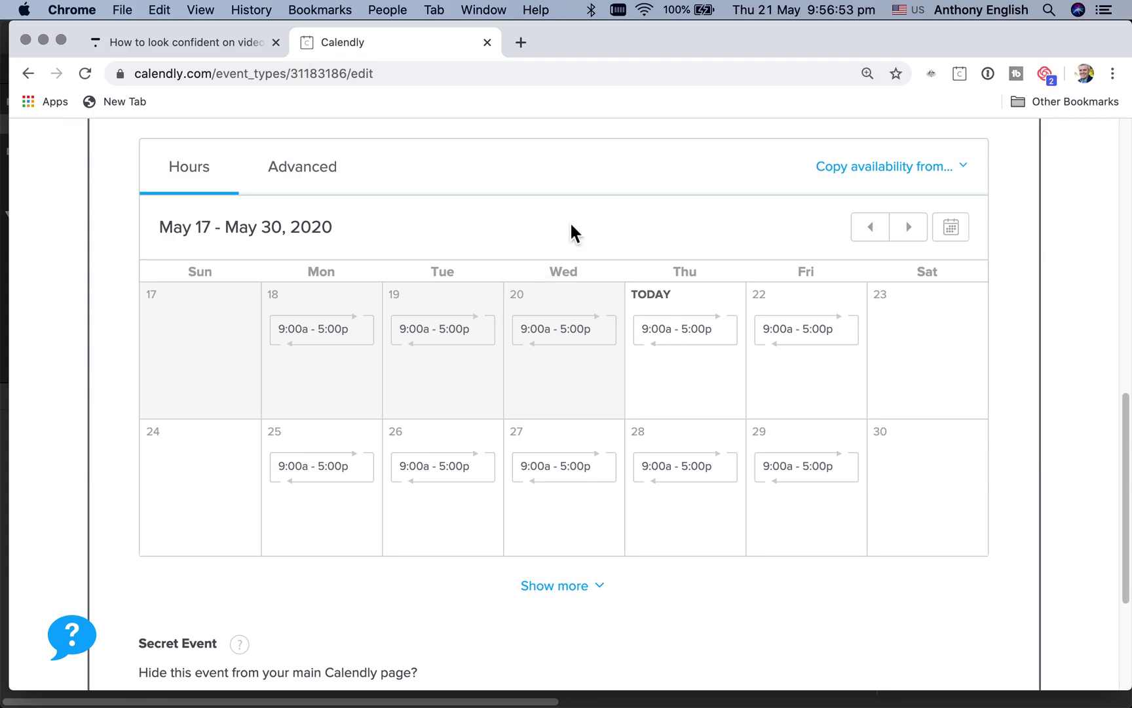
scroll(571, 232, up, 3)
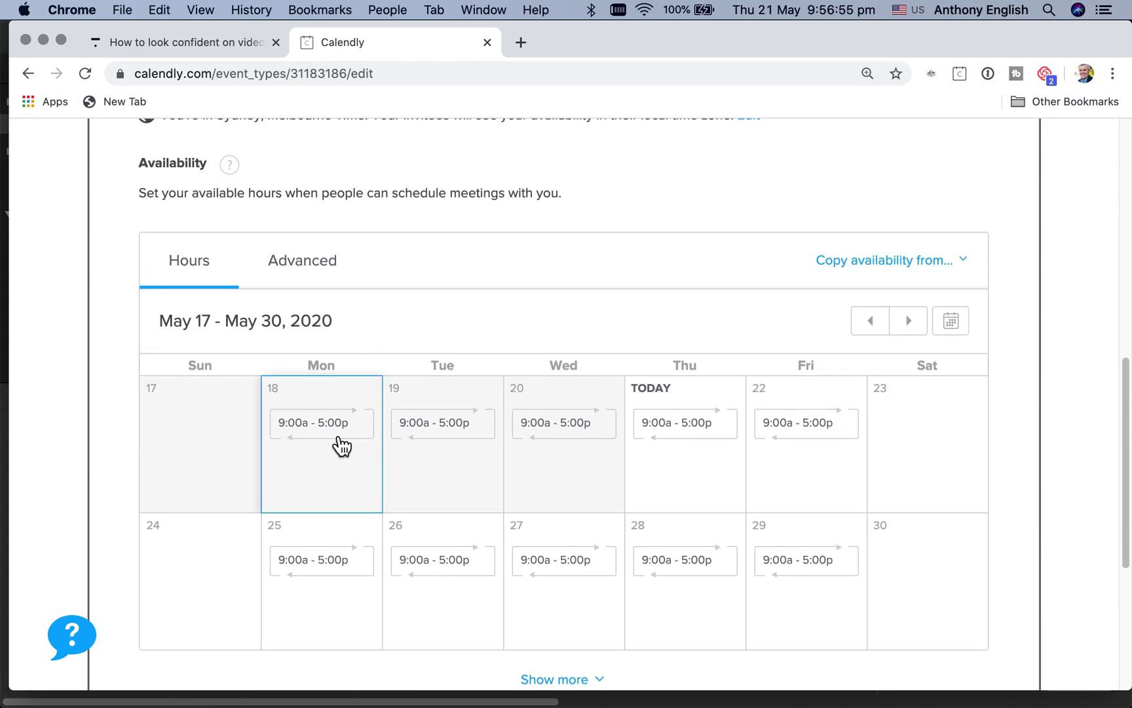
click(341, 436)
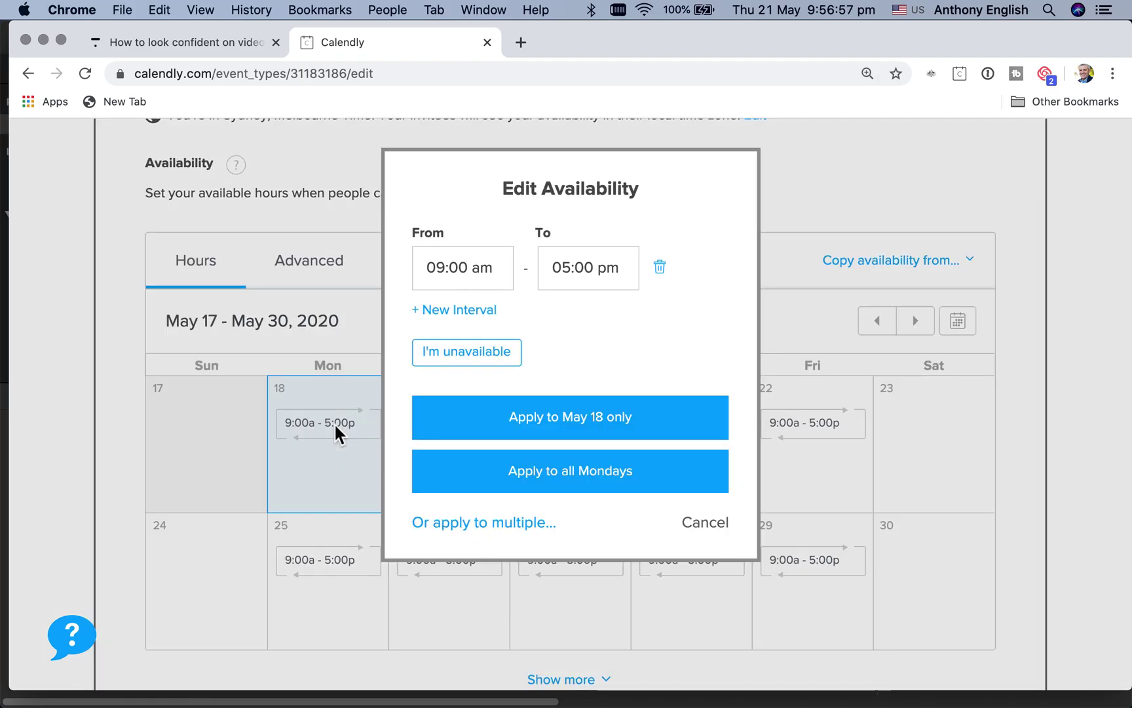
click(599, 269)
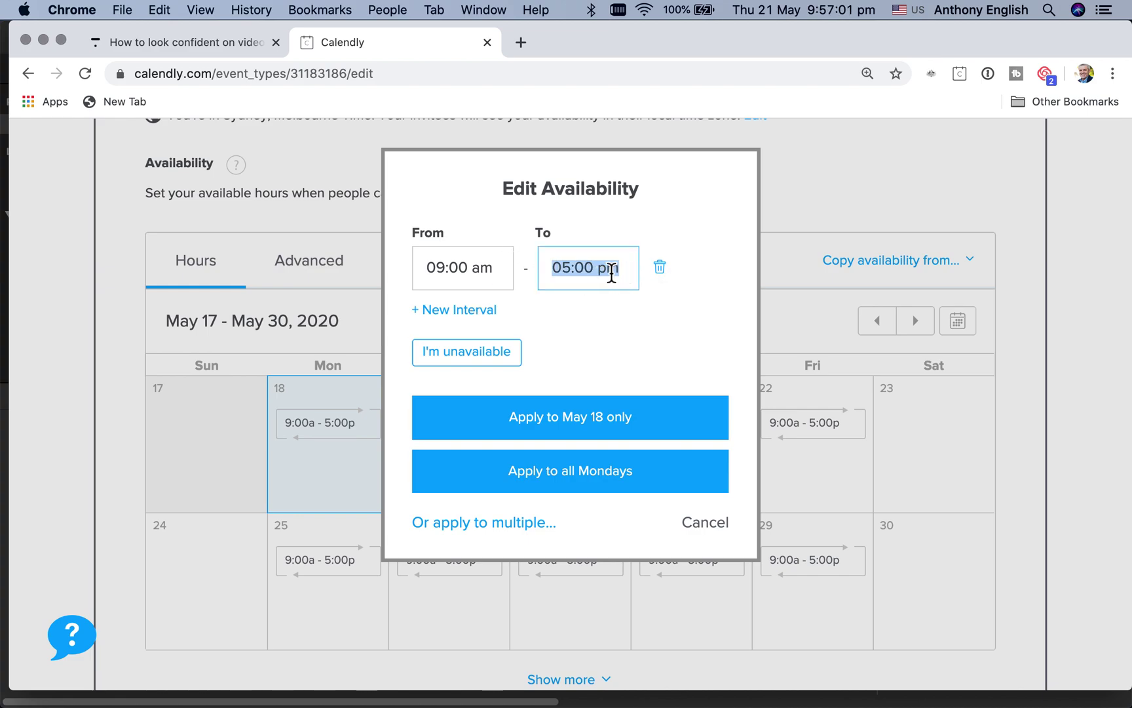
text(12:30 pm)
Step: Add a second 1:00 pm–4:30 pm interval and choose to apply it to multiple days
click(476, 316)
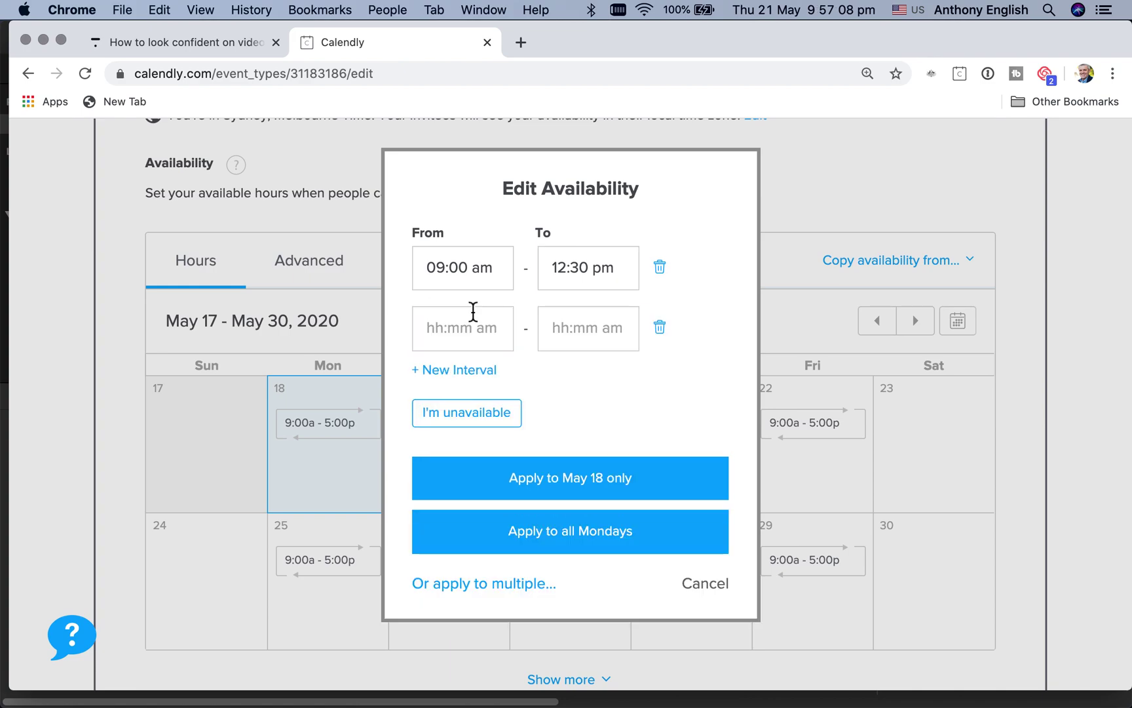
click(443, 341)
text(12:)
text(3)
key(BackSpace)
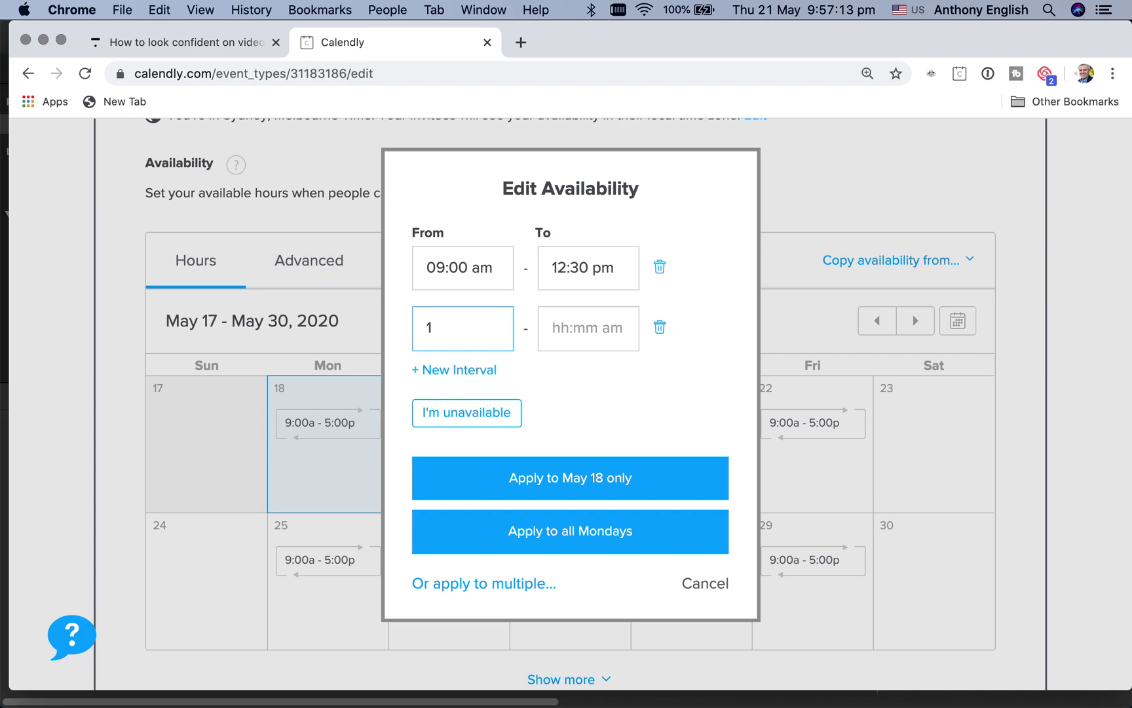
text(:00 pm)
click(548, 339)
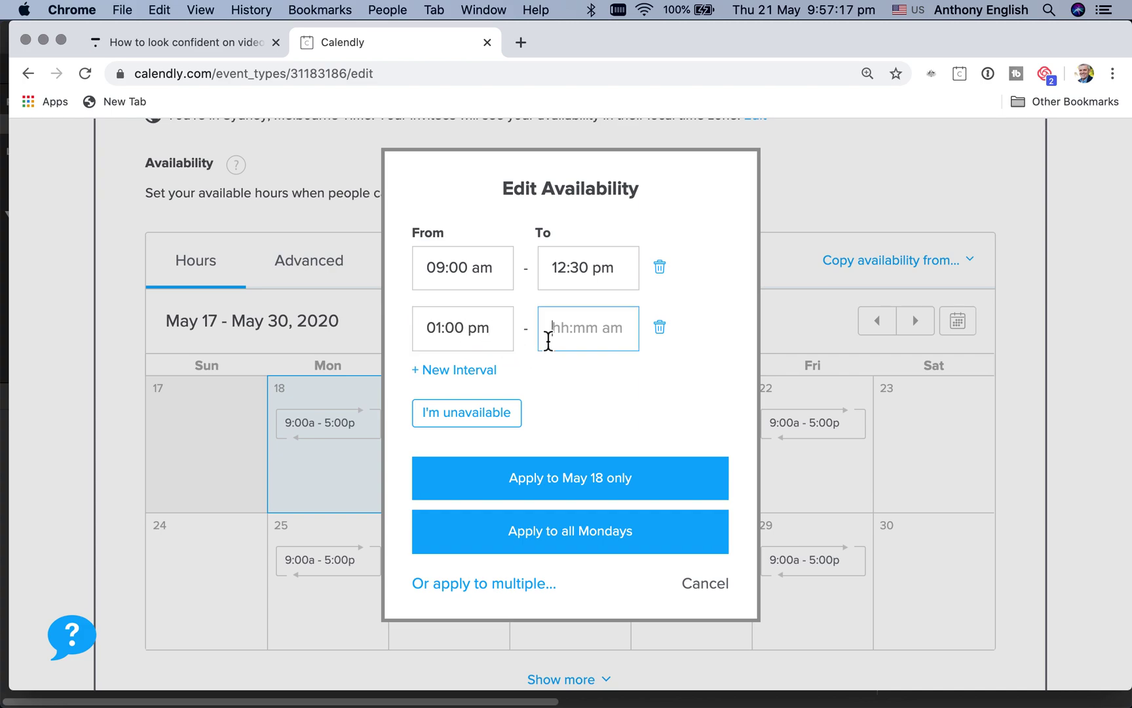
text(4:30 pm)
click(496, 585)
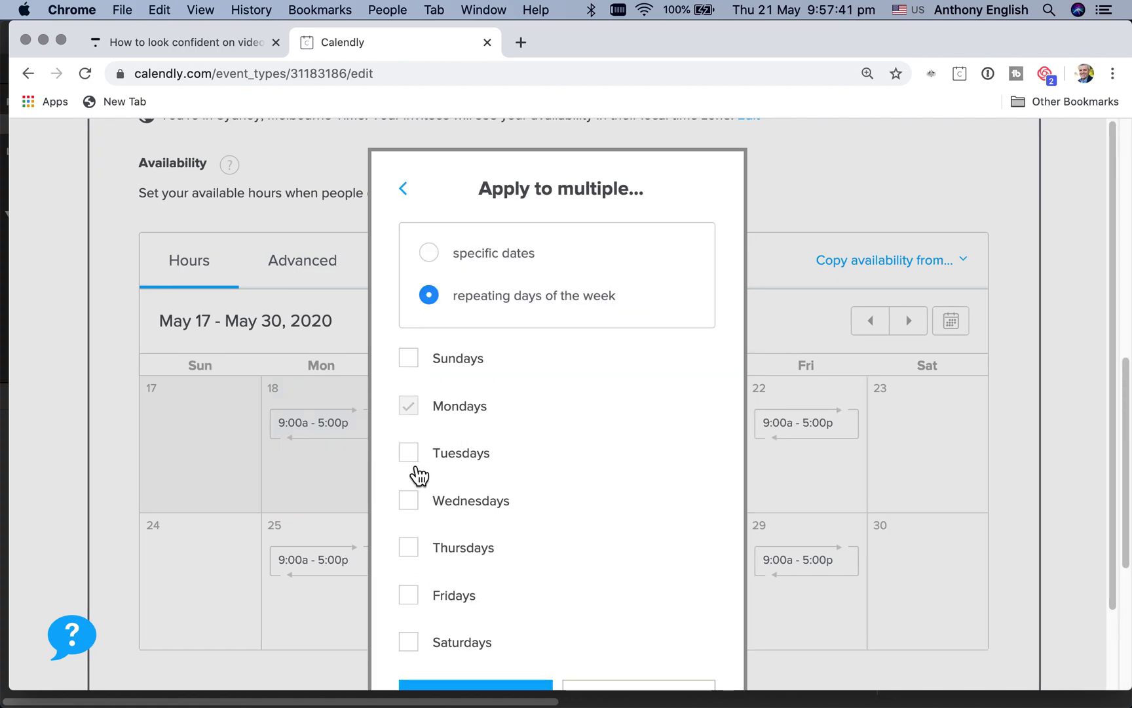
Step: Apply the split hours to Mondays, Tuesdays and Thursdays
click(411, 461)
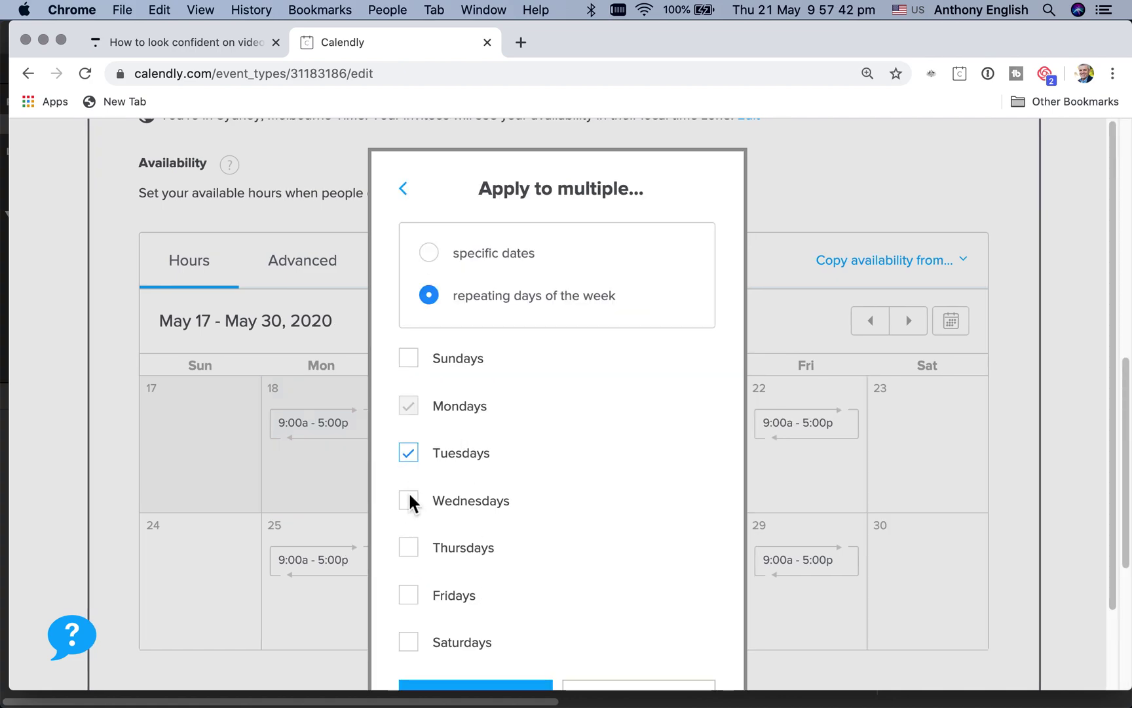
click(415, 557)
scroll(582, 530, down, 2)
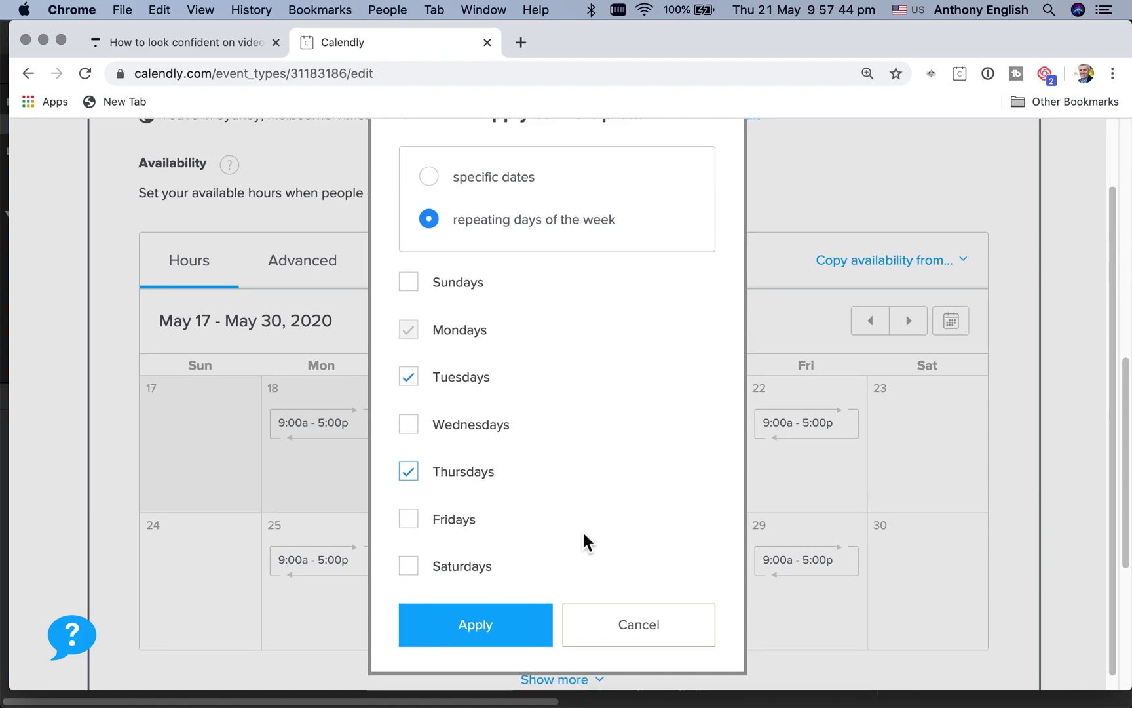
click(476, 627)
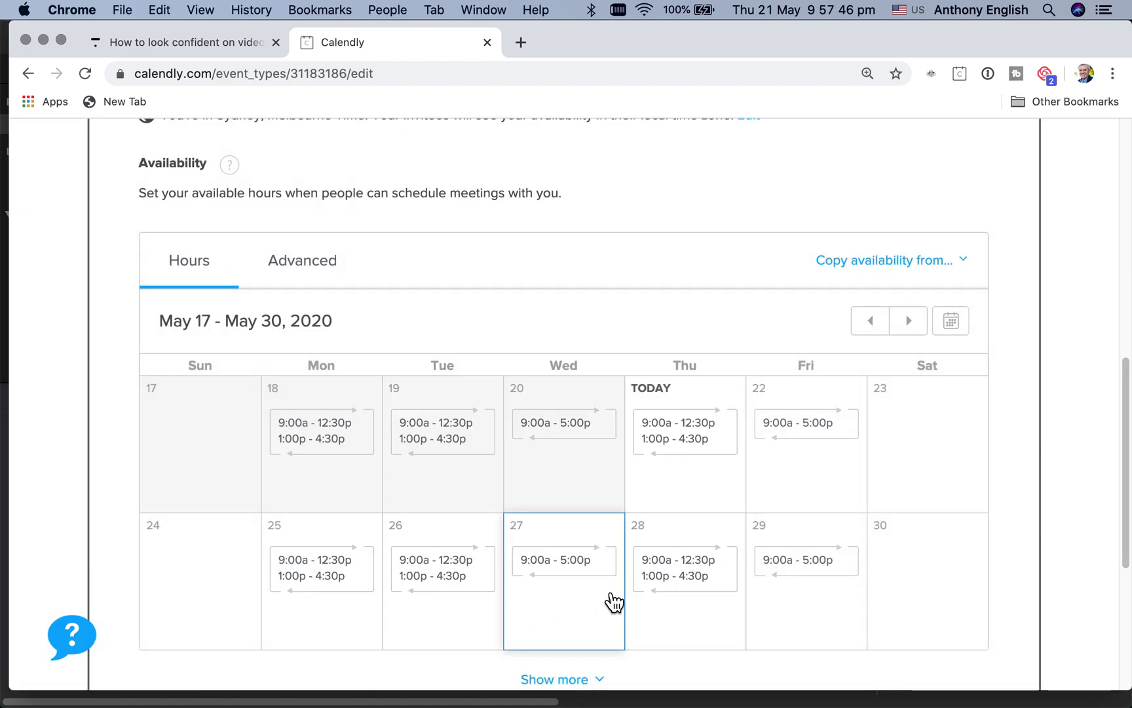
Step: Make all Wednesdays and all Fridays unavailable
click(589, 436)
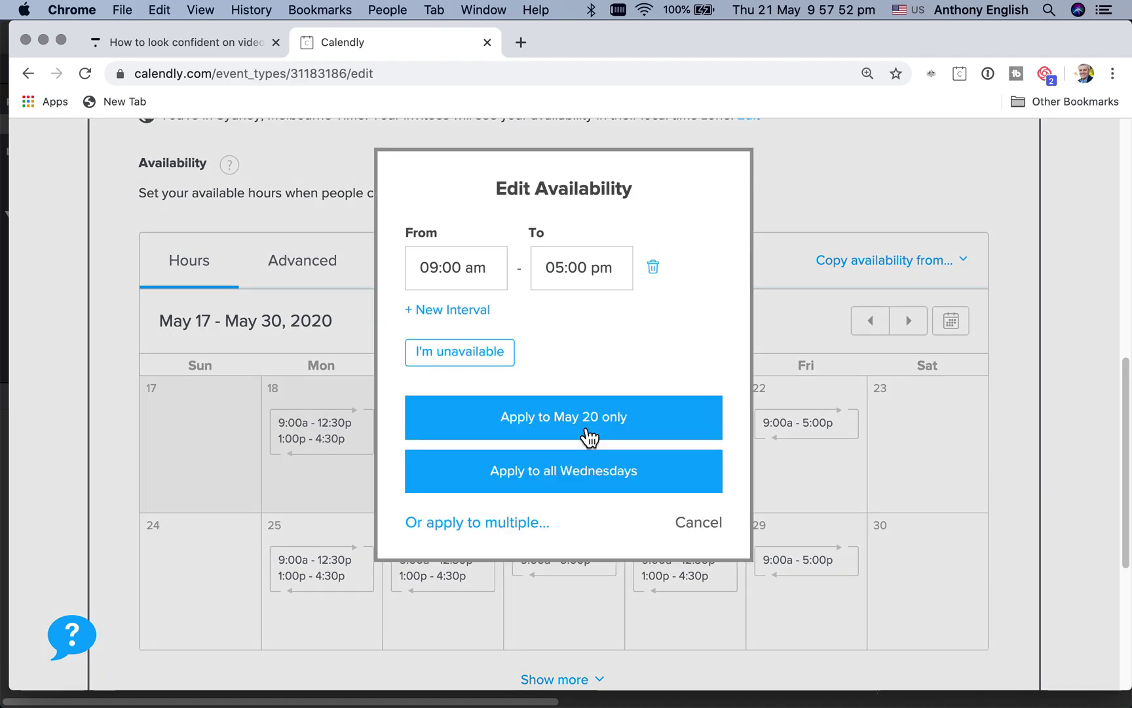
click(653, 266)
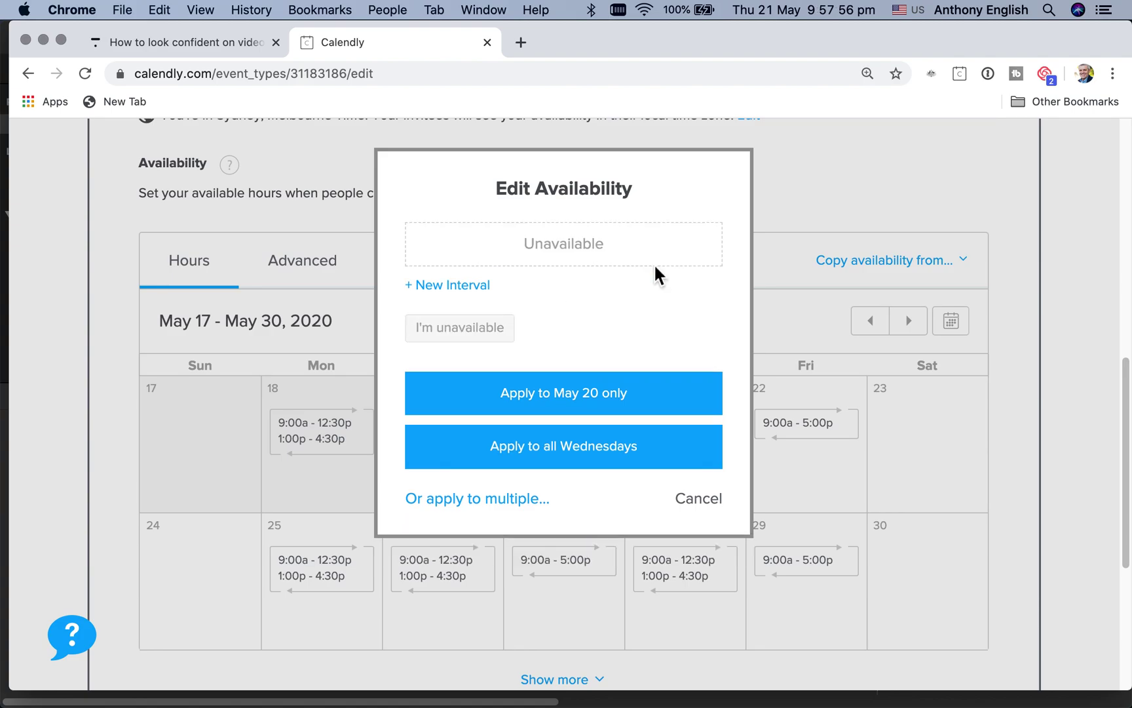
click(585, 457)
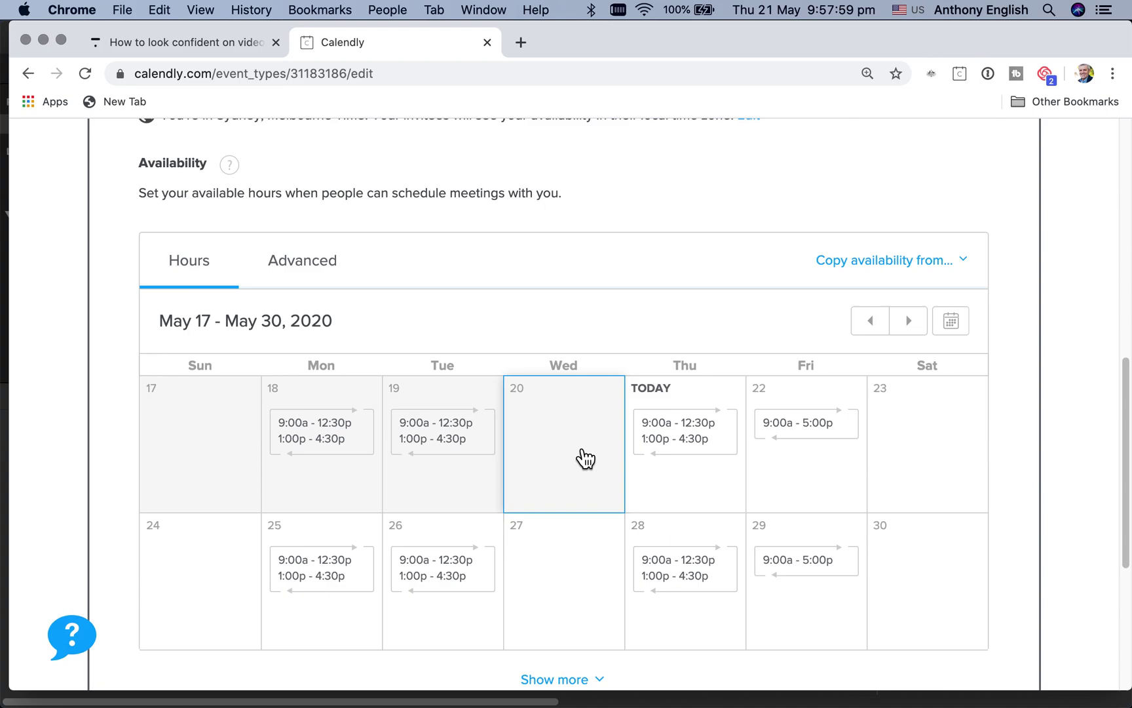
click(800, 445)
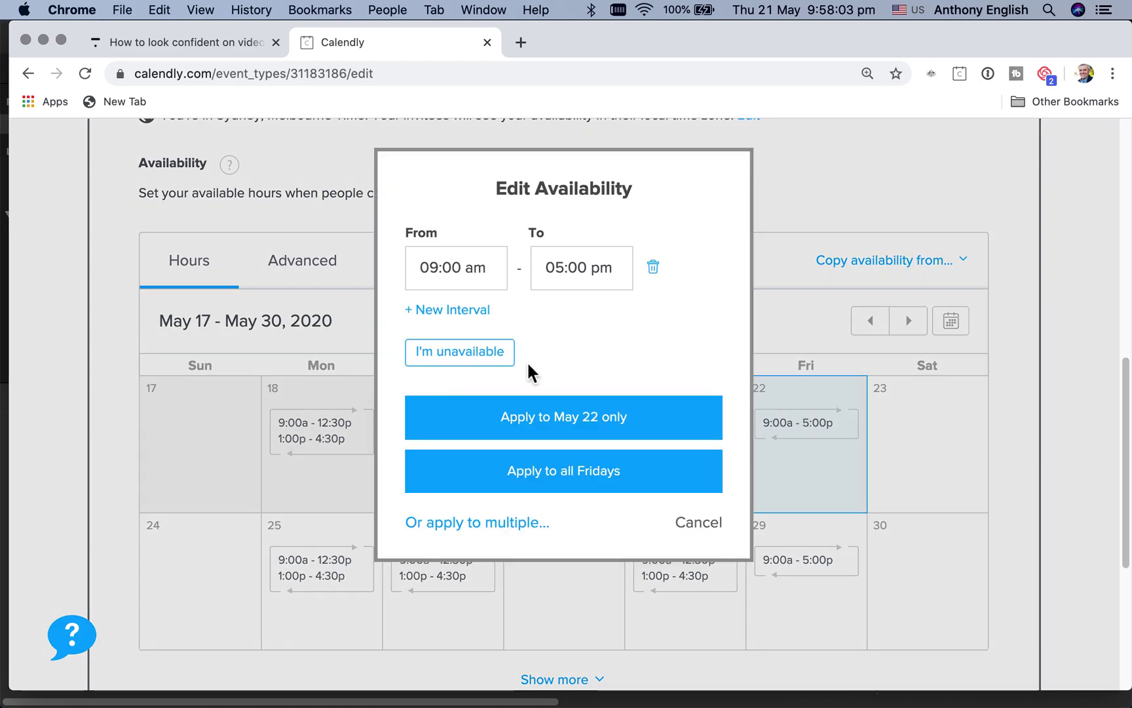
click(654, 268)
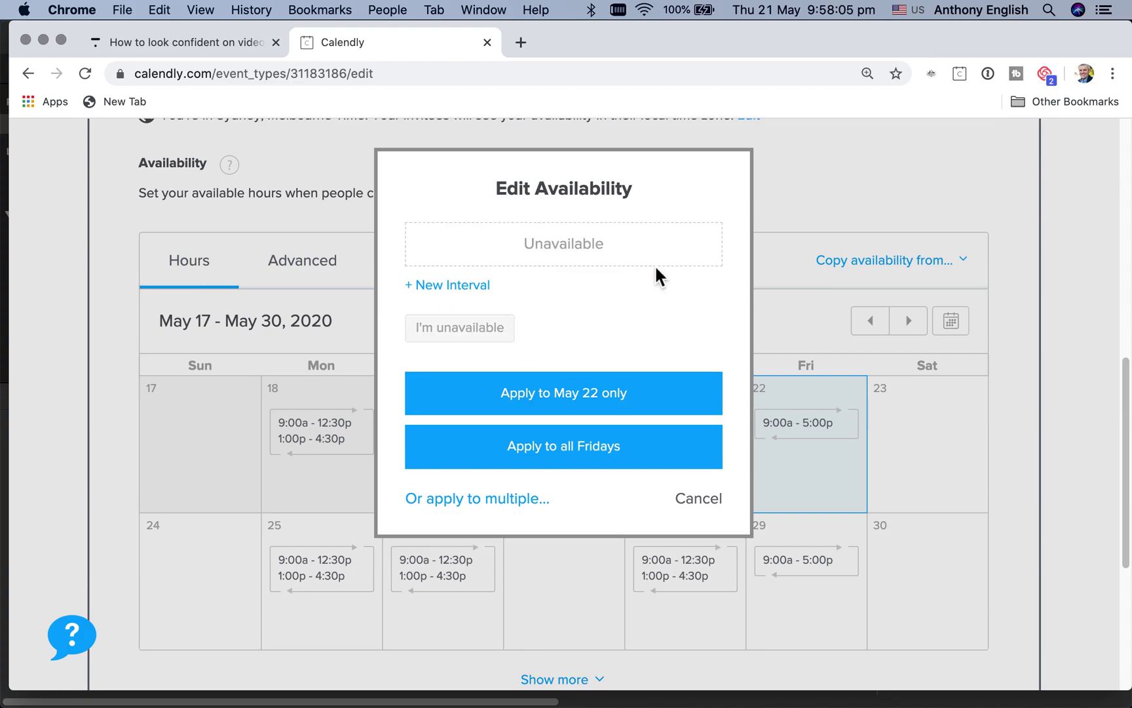
click(568, 452)
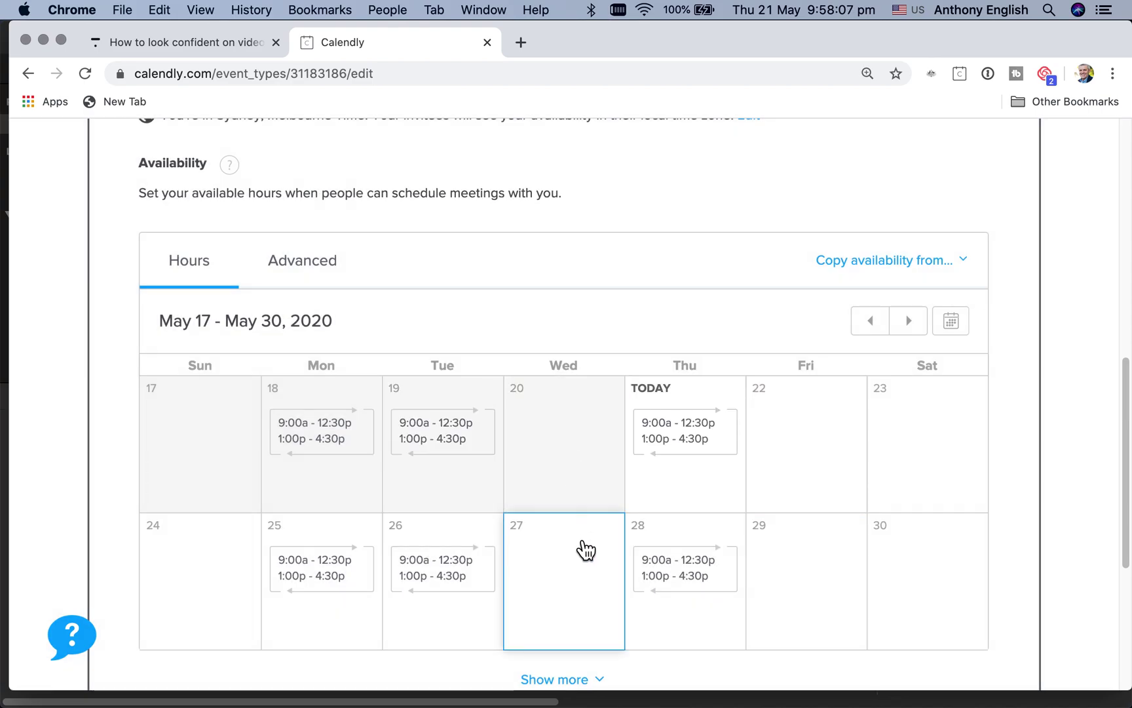
Step: Remove Tuesday June 9's 9:00–12:30 interval and apply afternoon-only hours to all Tuesdays
scroll(584, 550, down, 2)
scroll(586, 554, down, 2)
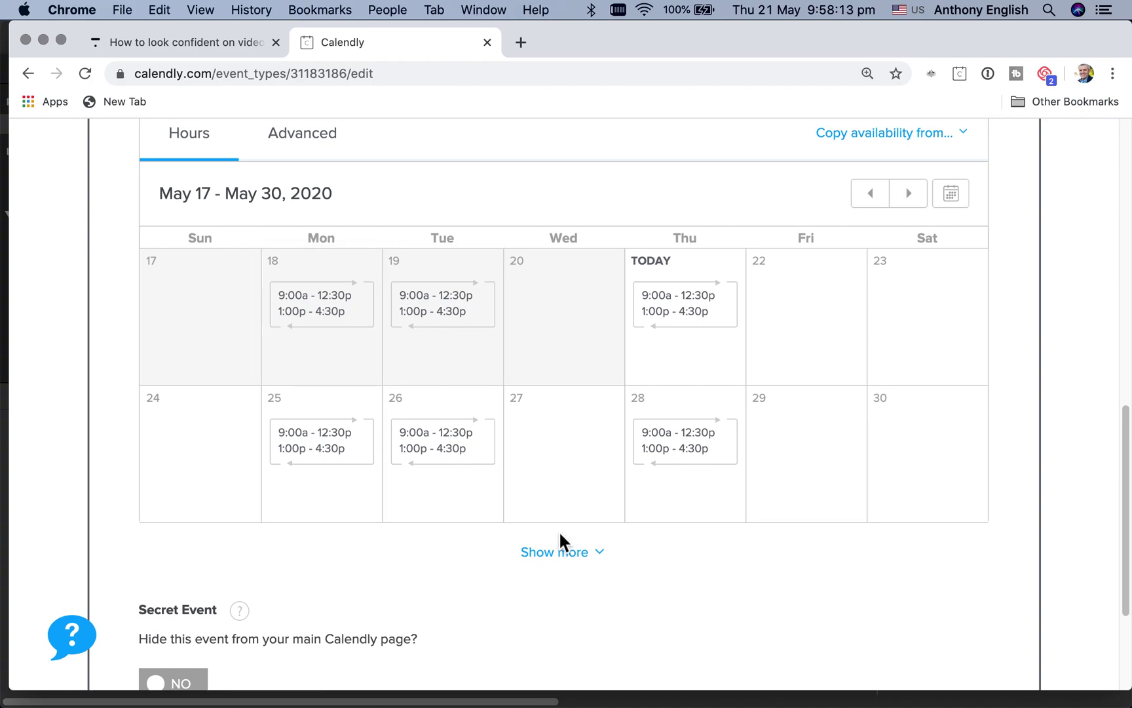
click(604, 562)
scroll(604, 562, down, 5)
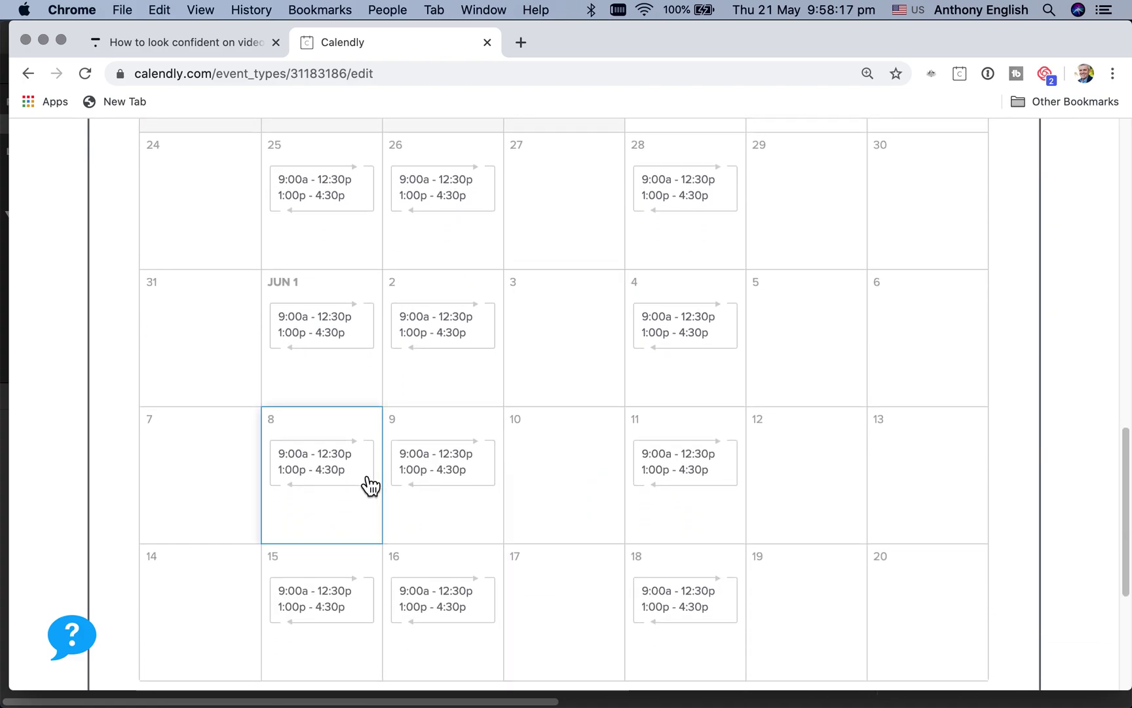
click(440, 468)
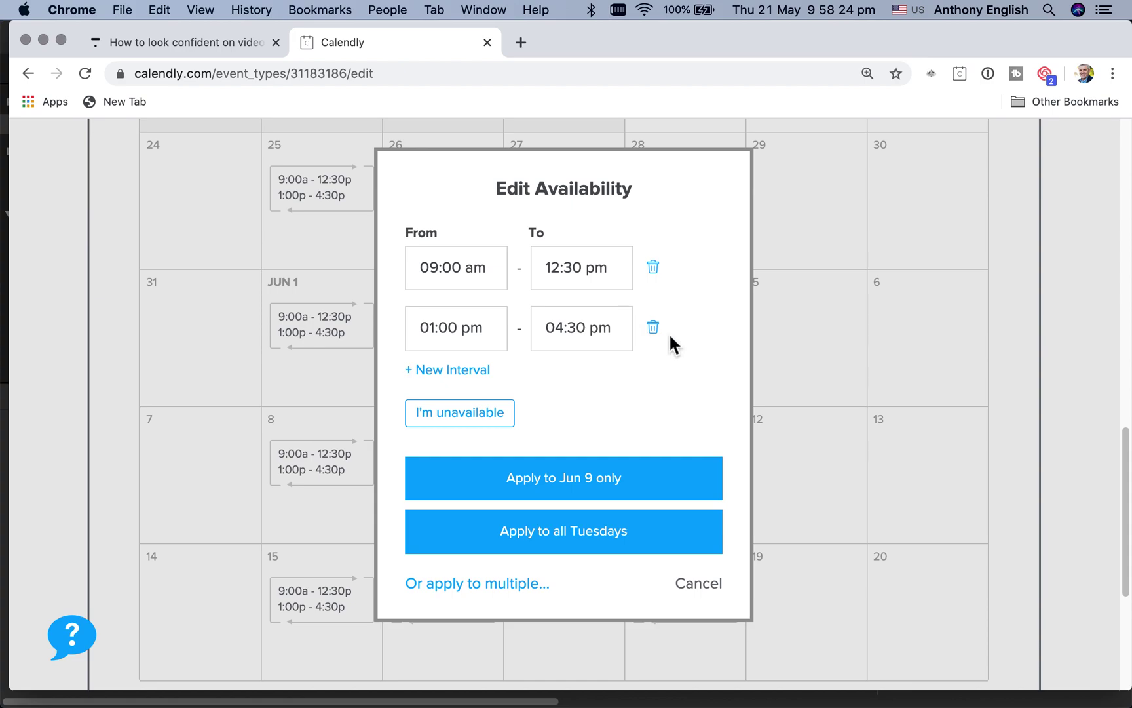
click(655, 270)
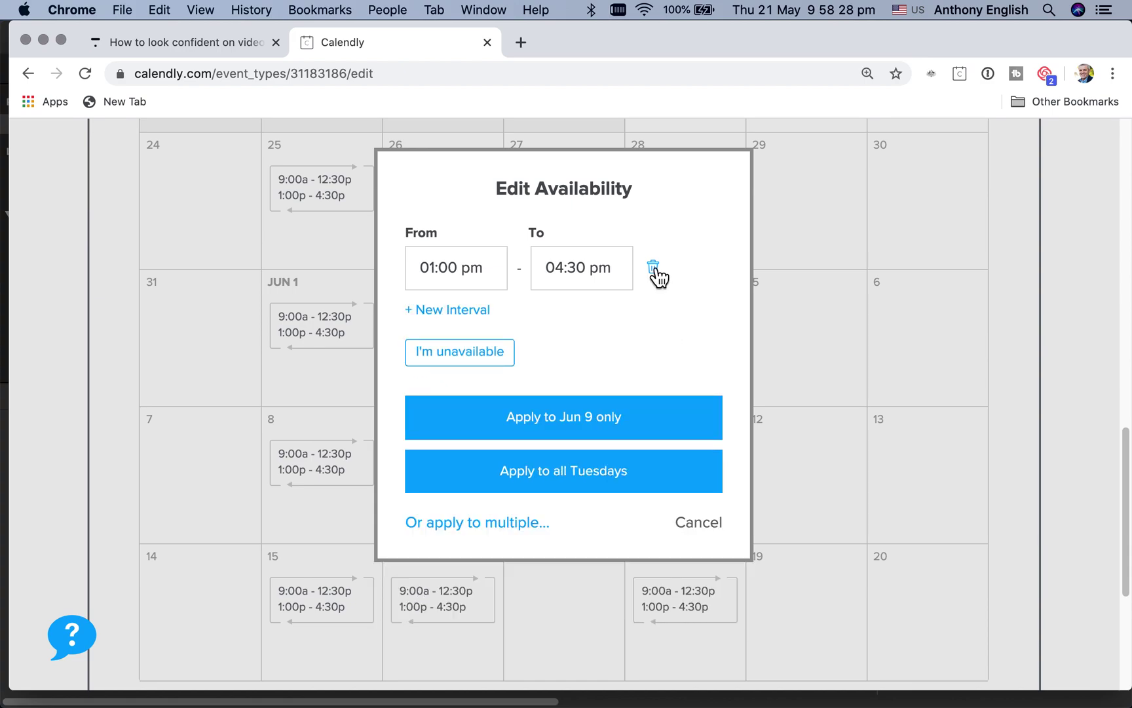
click(588, 481)
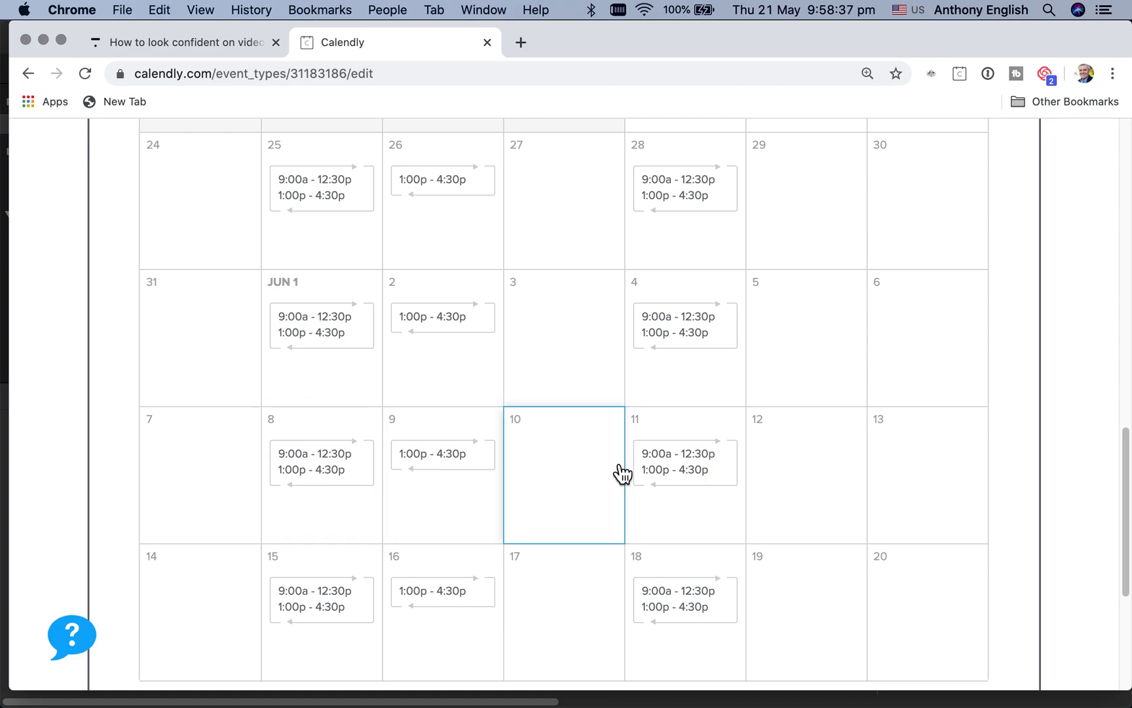
scroll(693, 462, up, 6)
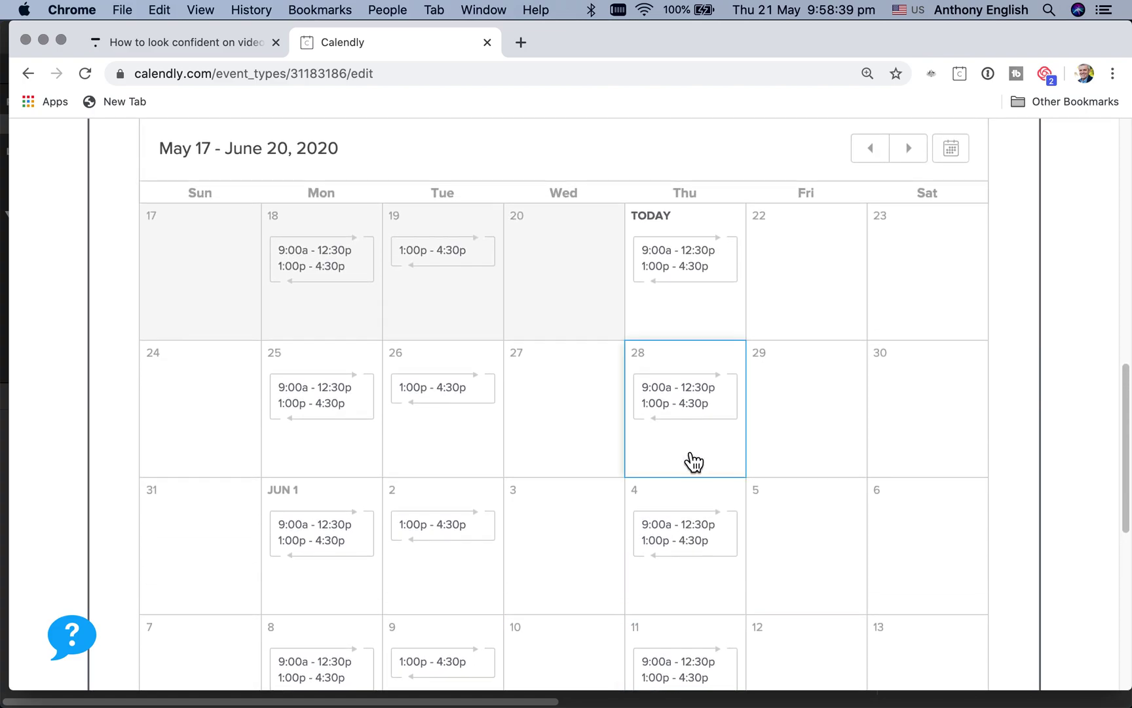
scroll(692, 455, up, 1)
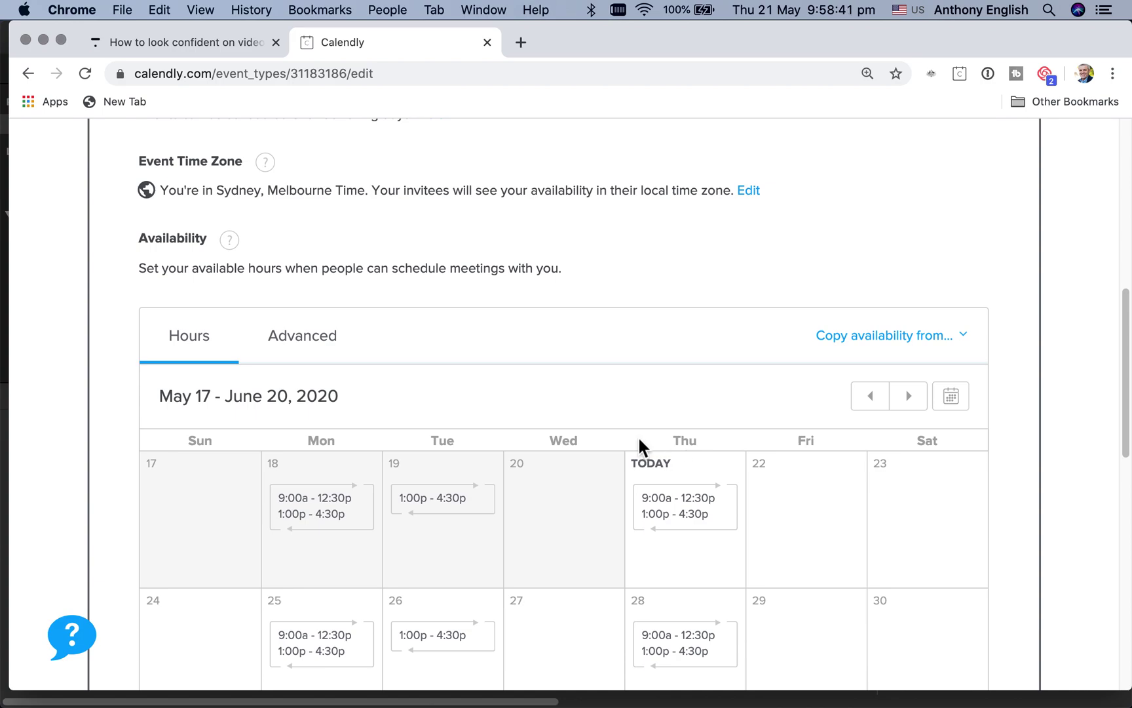
scroll(598, 415, down, 1)
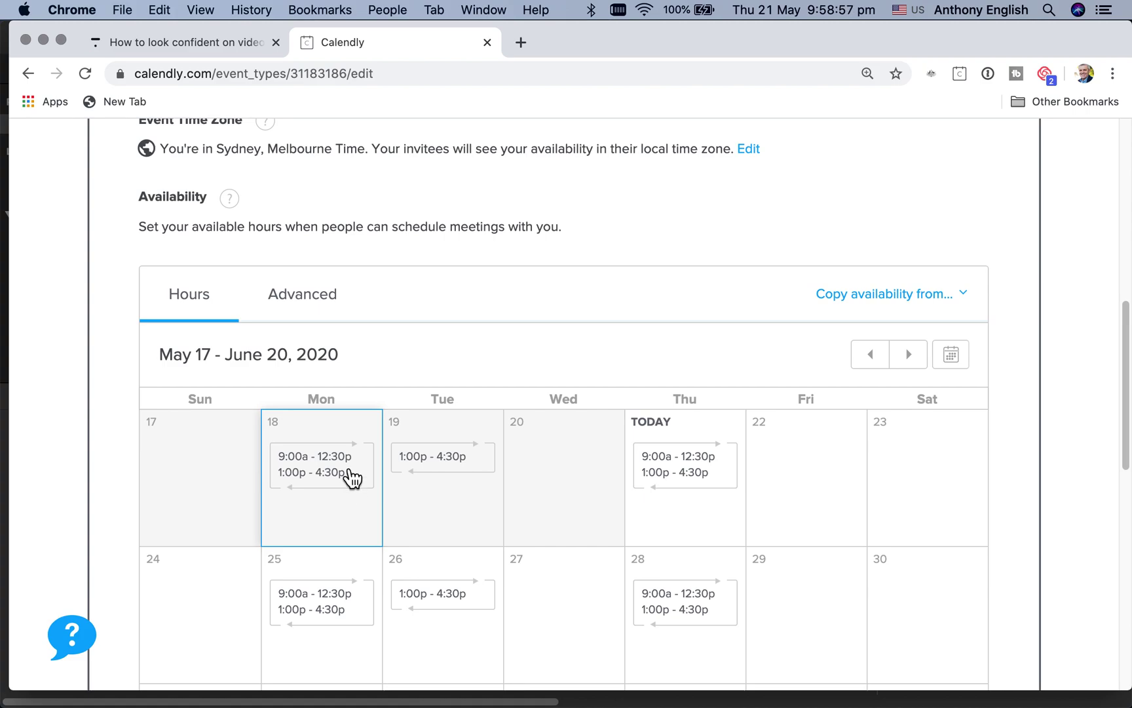
Step: Set availability increments to 60 min in the advanced booking settings
click(317, 302)
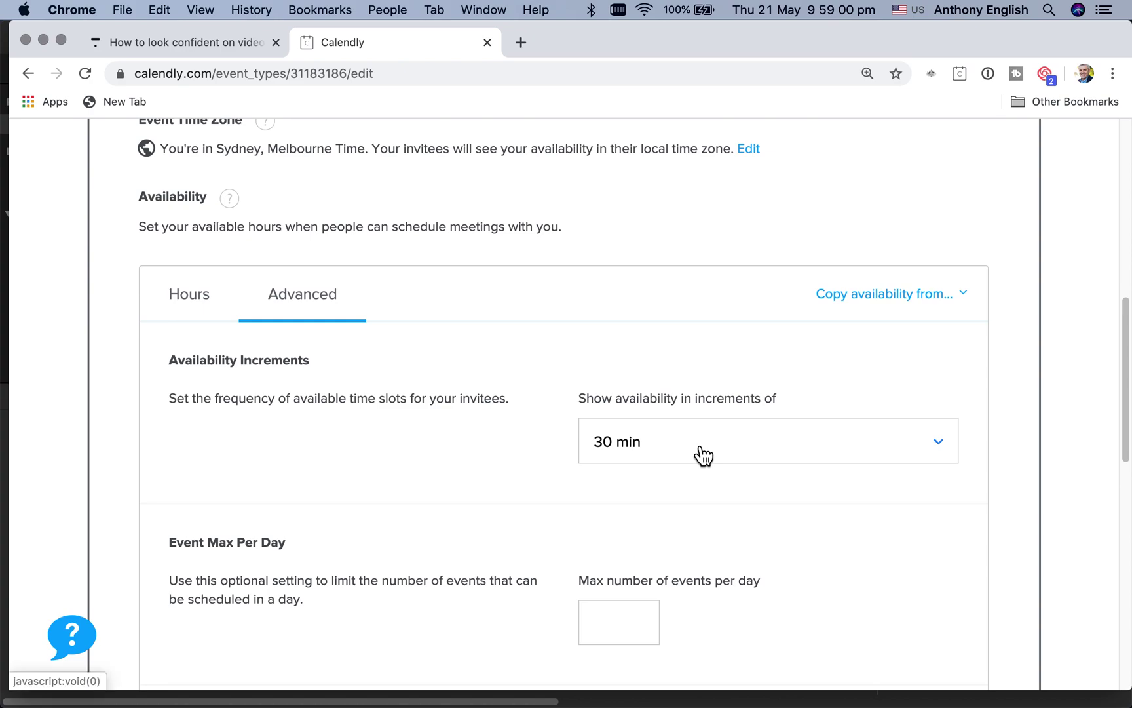
scroll(703, 456, down, 2)
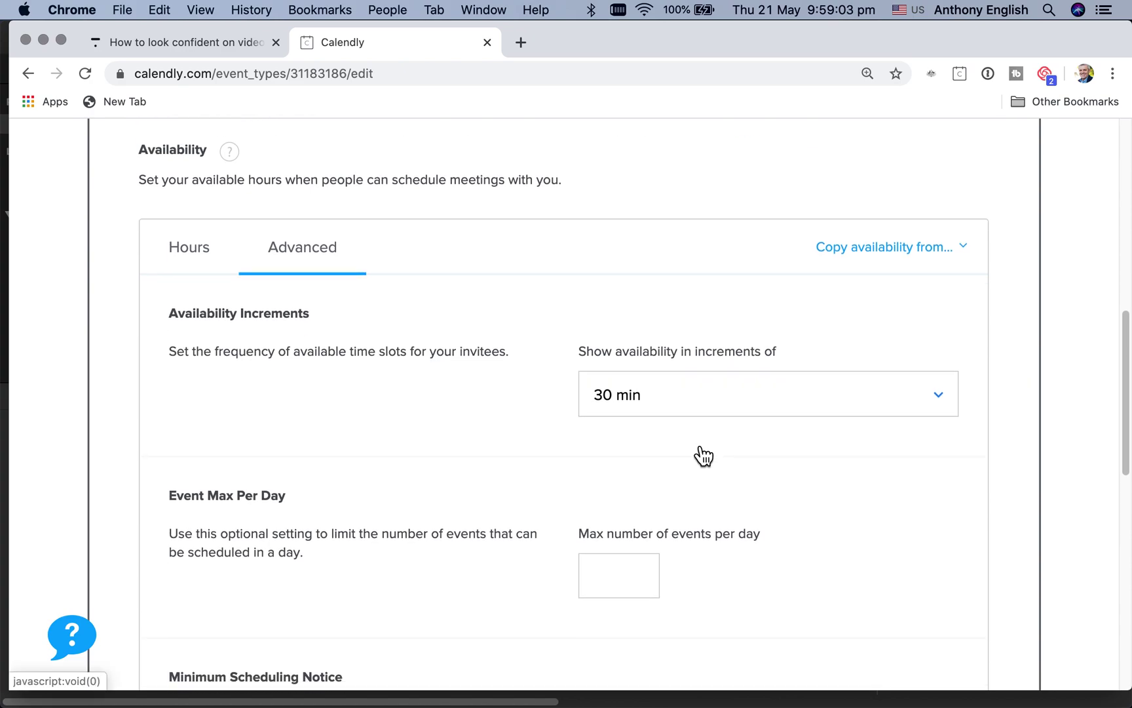
click(703, 395)
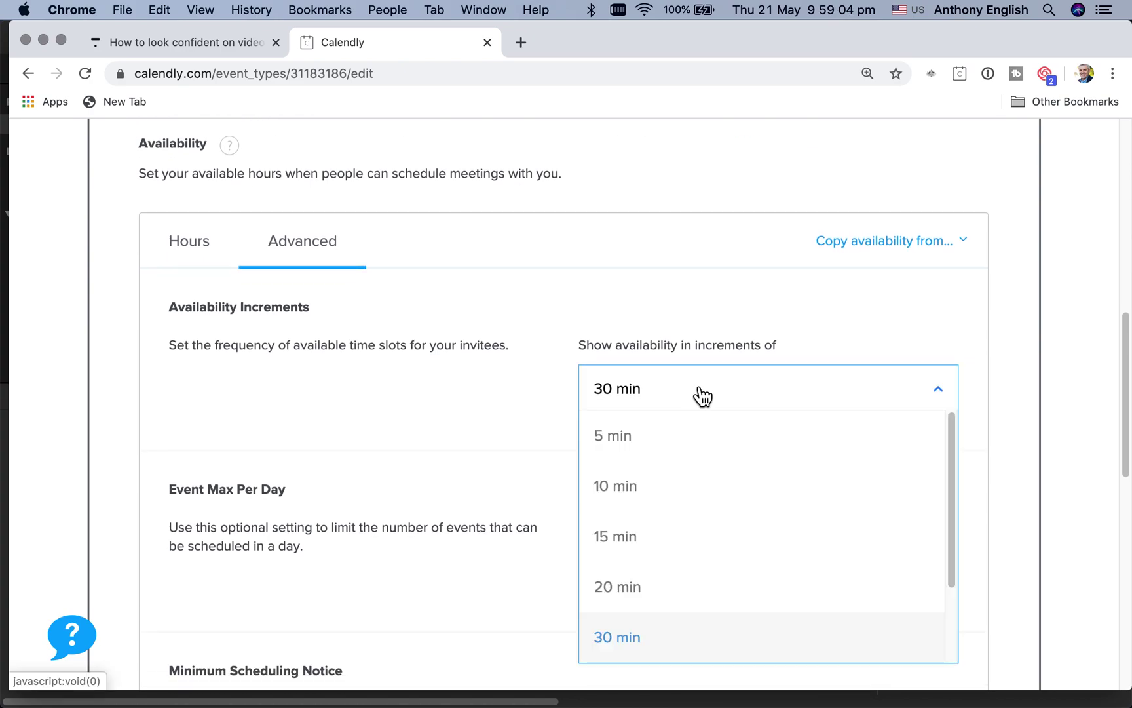
scroll(670, 562, down, 2)
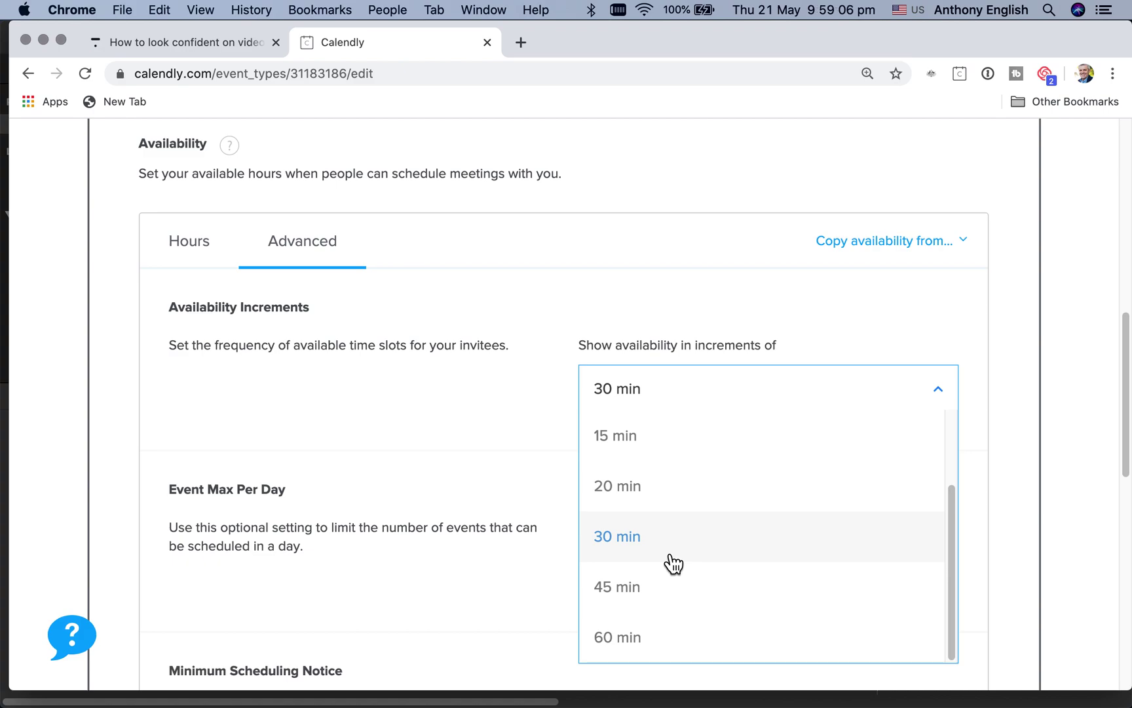
click(633, 642)
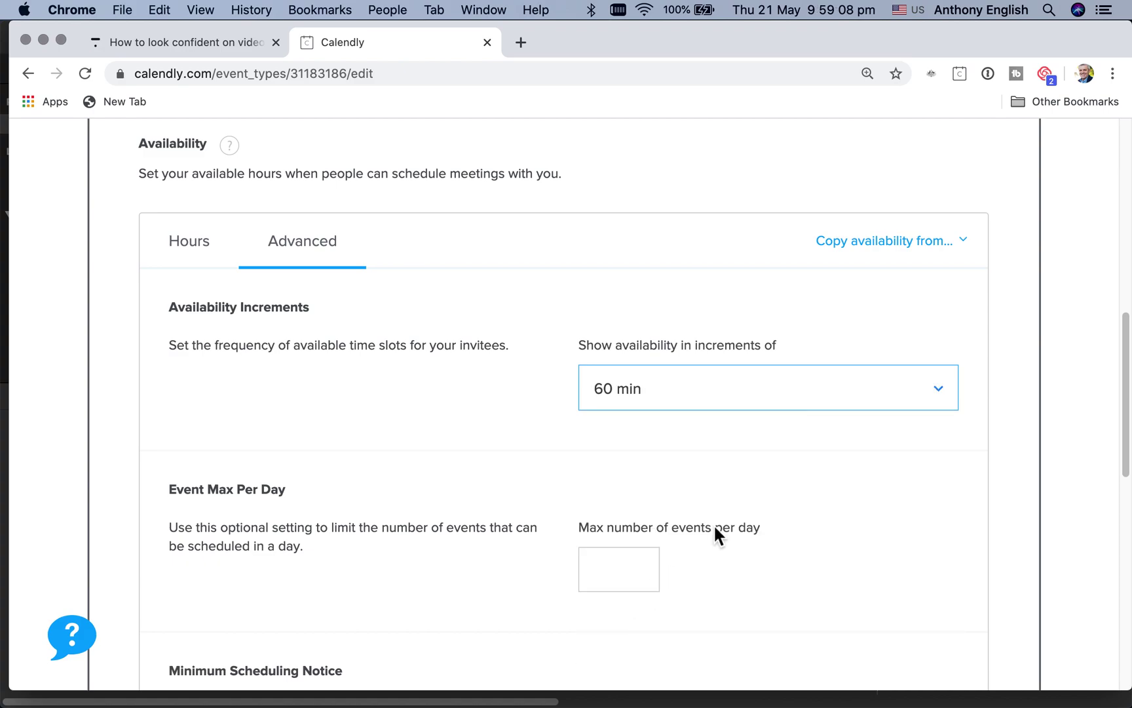
click(609, 576)
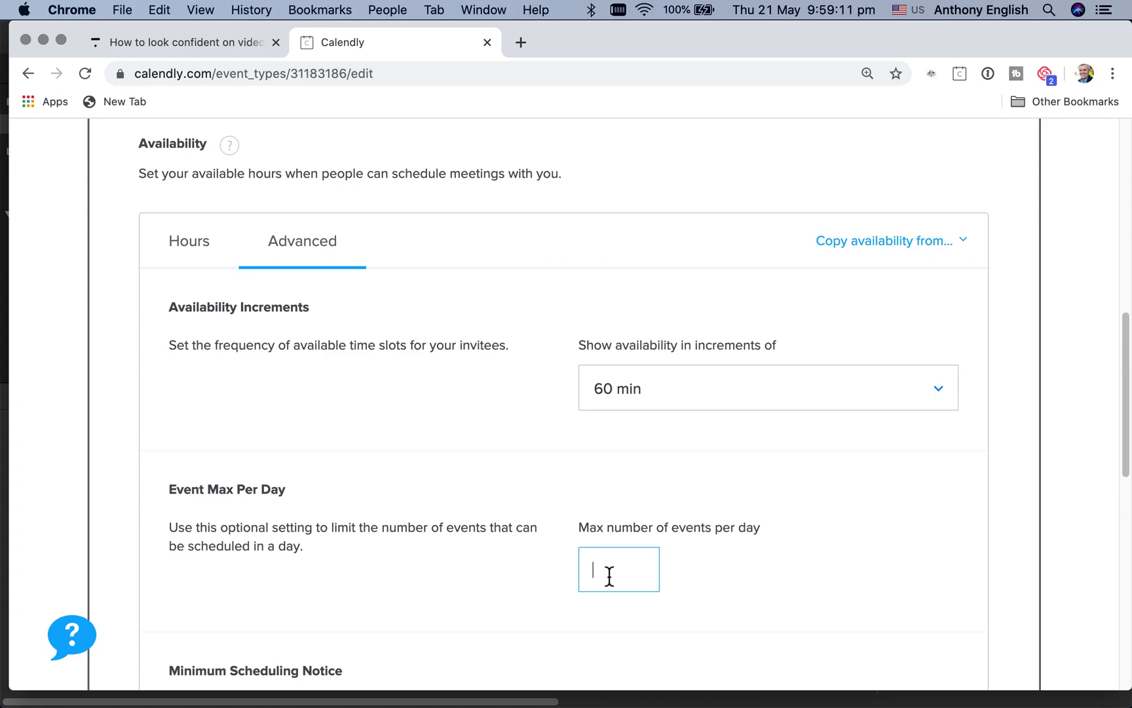
text(1)
key(BackSpace)
scroll(563, 393, down, 10)
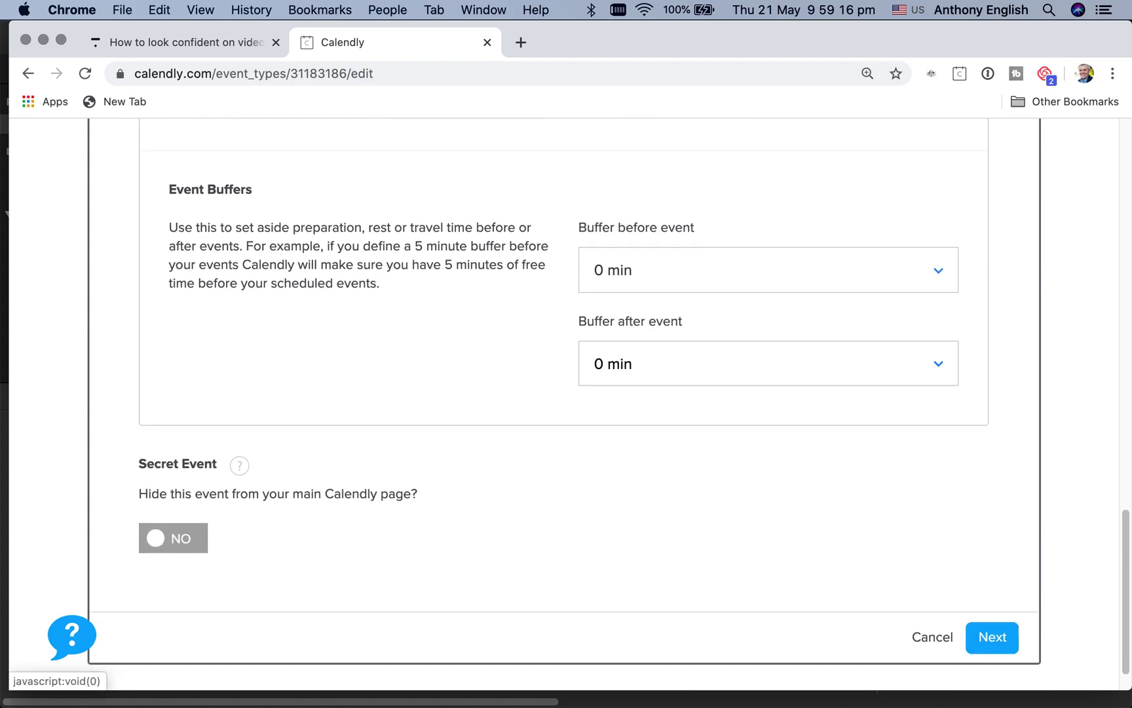
scroll(710, 576, down, 1)
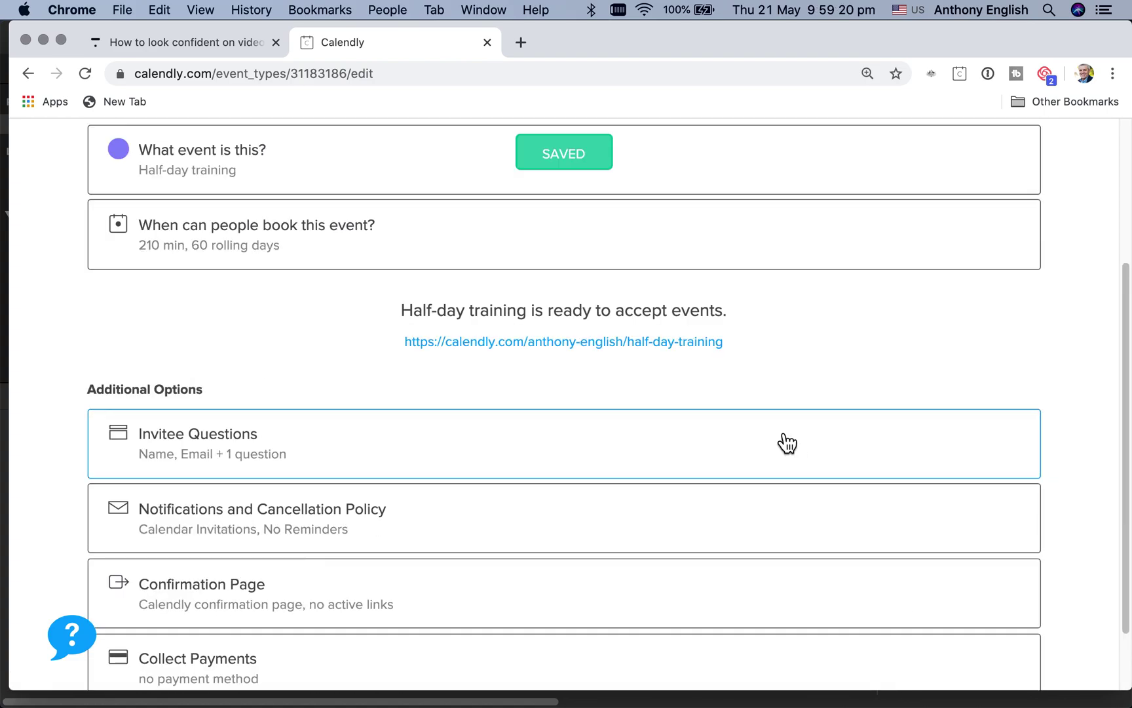
Step: Go back to the event types list and reopen Half-day training's booking-time settings
scroll(787, 443, up, 4)
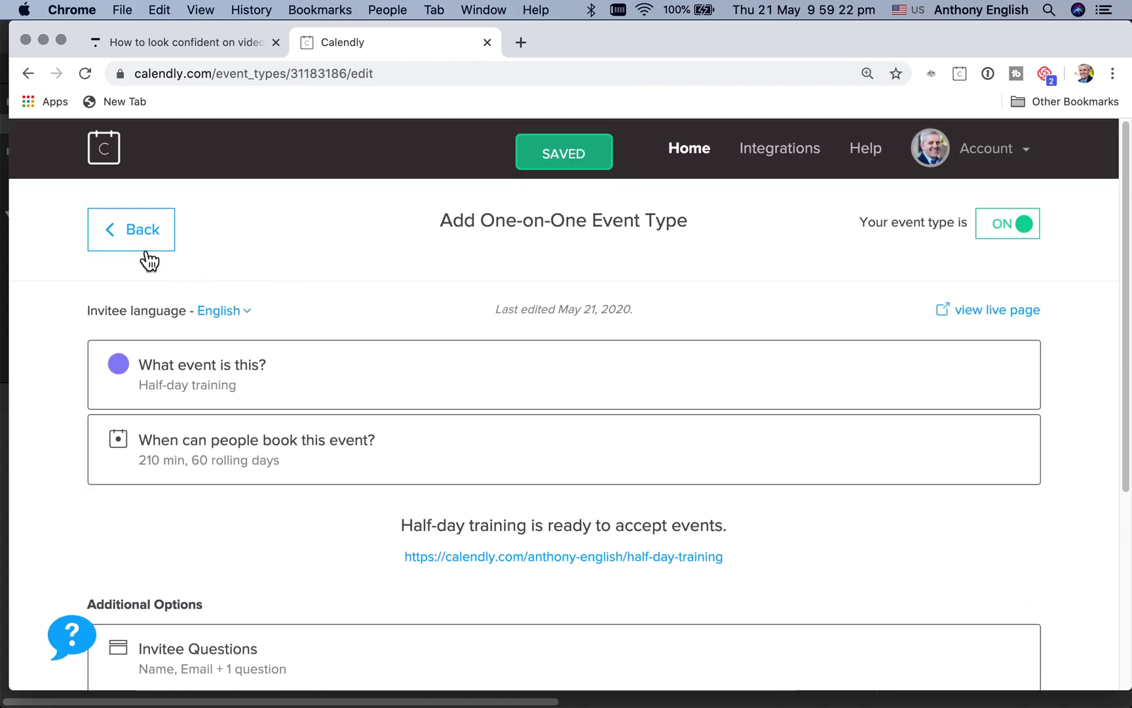
click(144, 248)
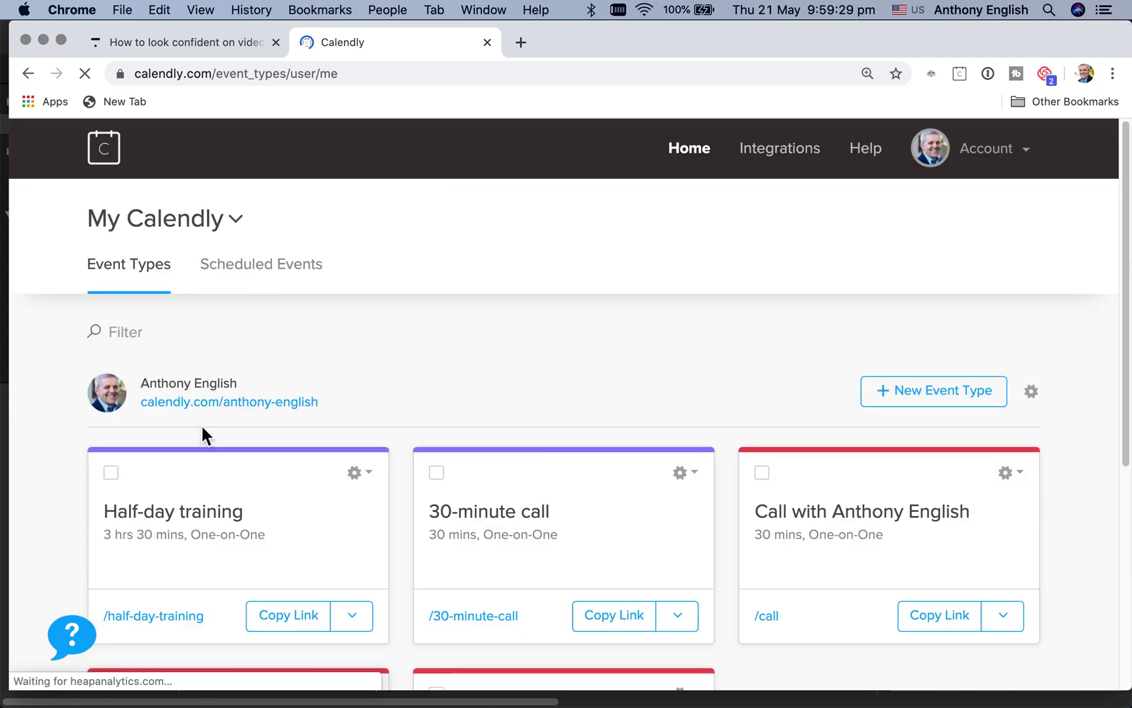
click(218, 509)
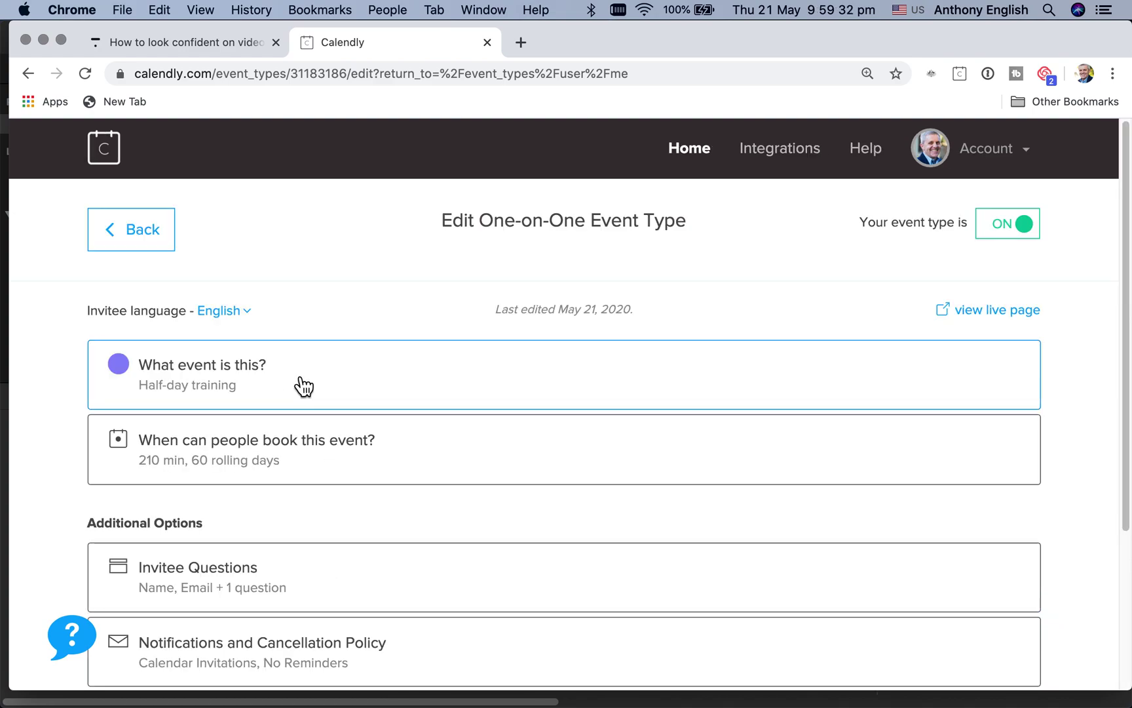
scroll(283, 386, down, 3)
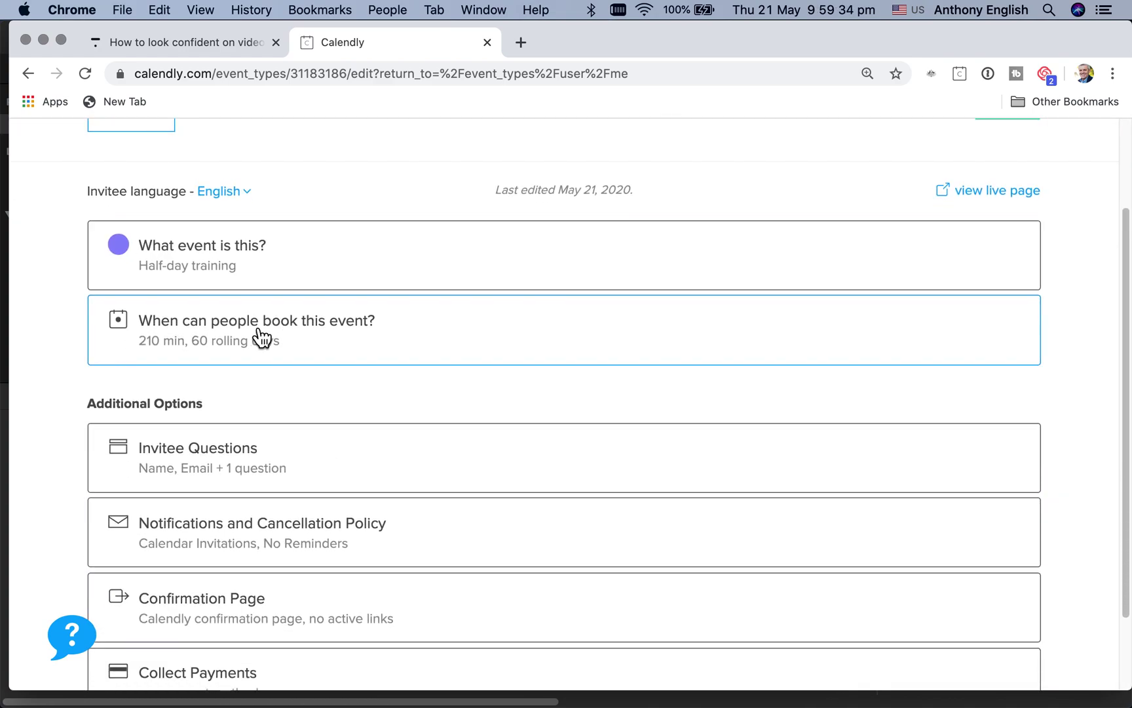
click(262, 337)
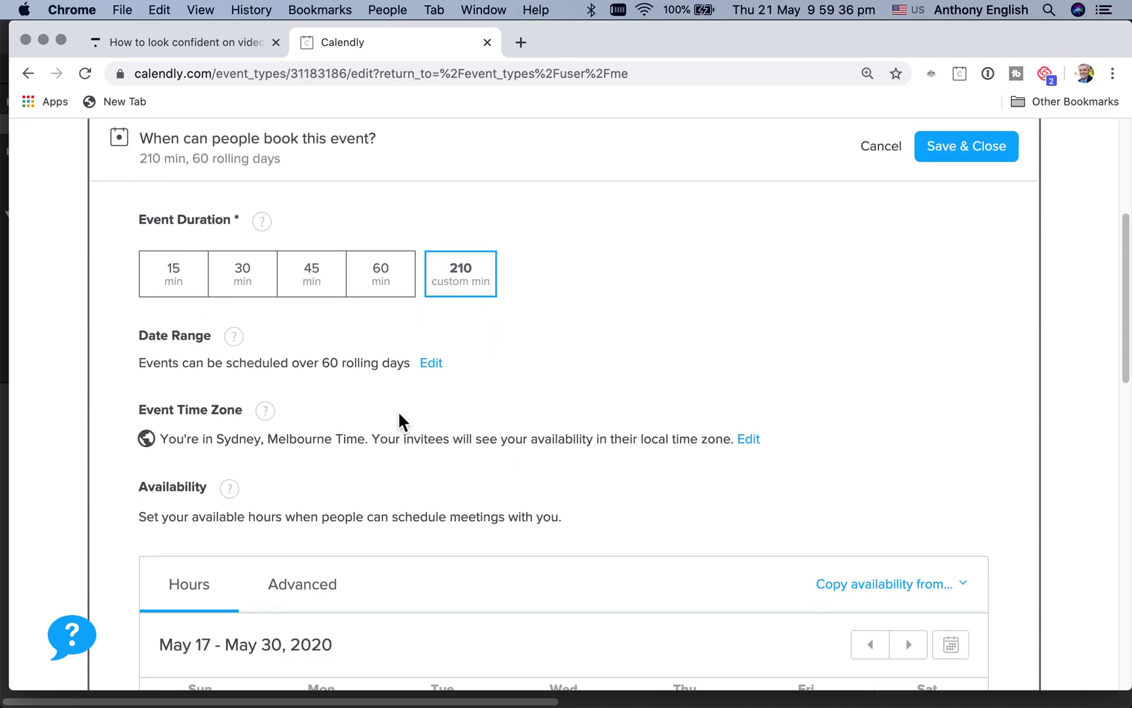
Step: Set the maximum number of events per day to 2 in the advanced settings
scroll(398, 420, down, 7)
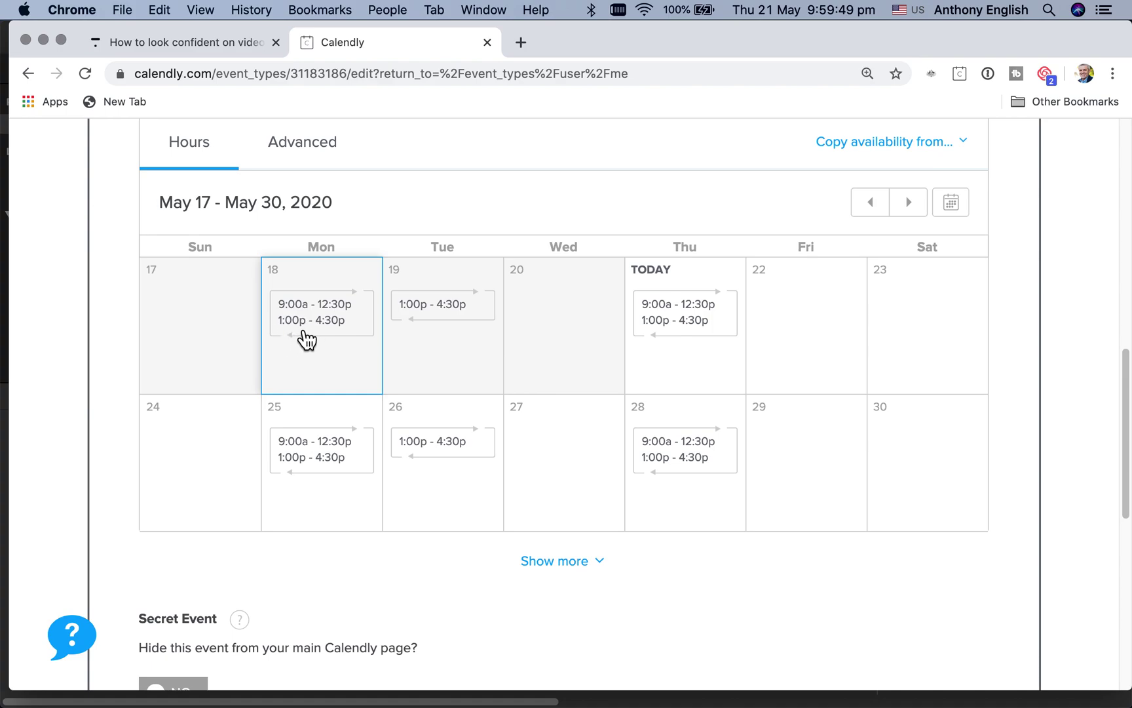
click(326, 150)
scroll(584, 404, down, 3)
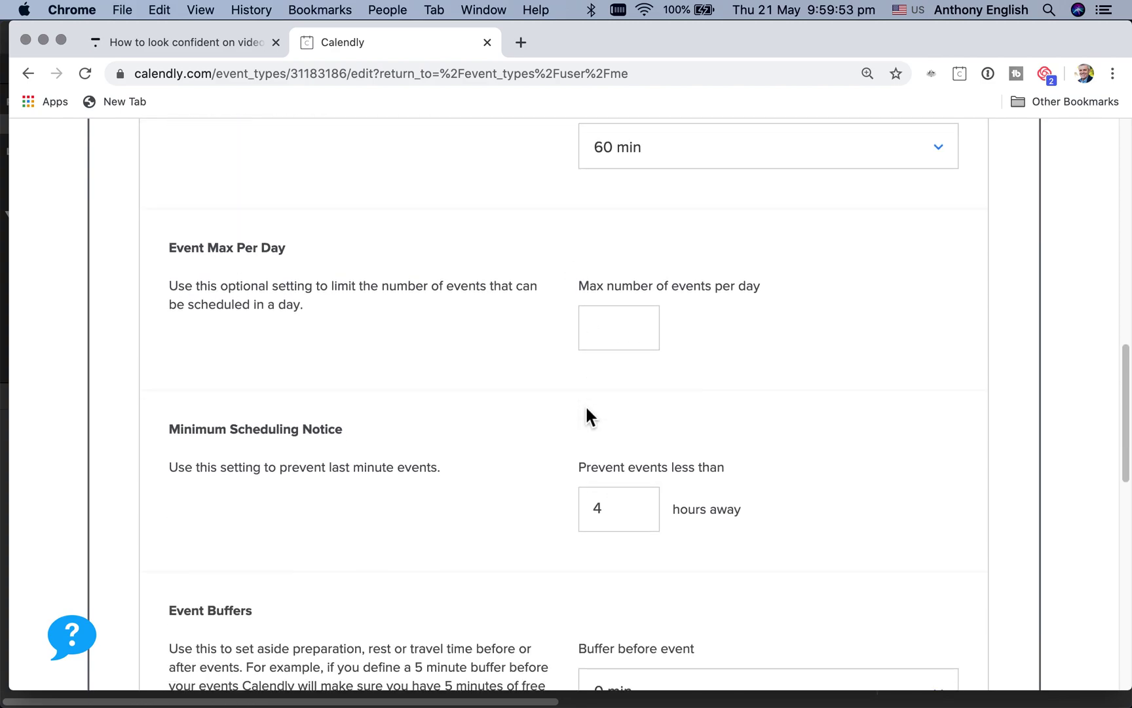
click(598, 336)
text(1)
key(BackSpace)
text(2)
scroll(589, 299, down, 4)
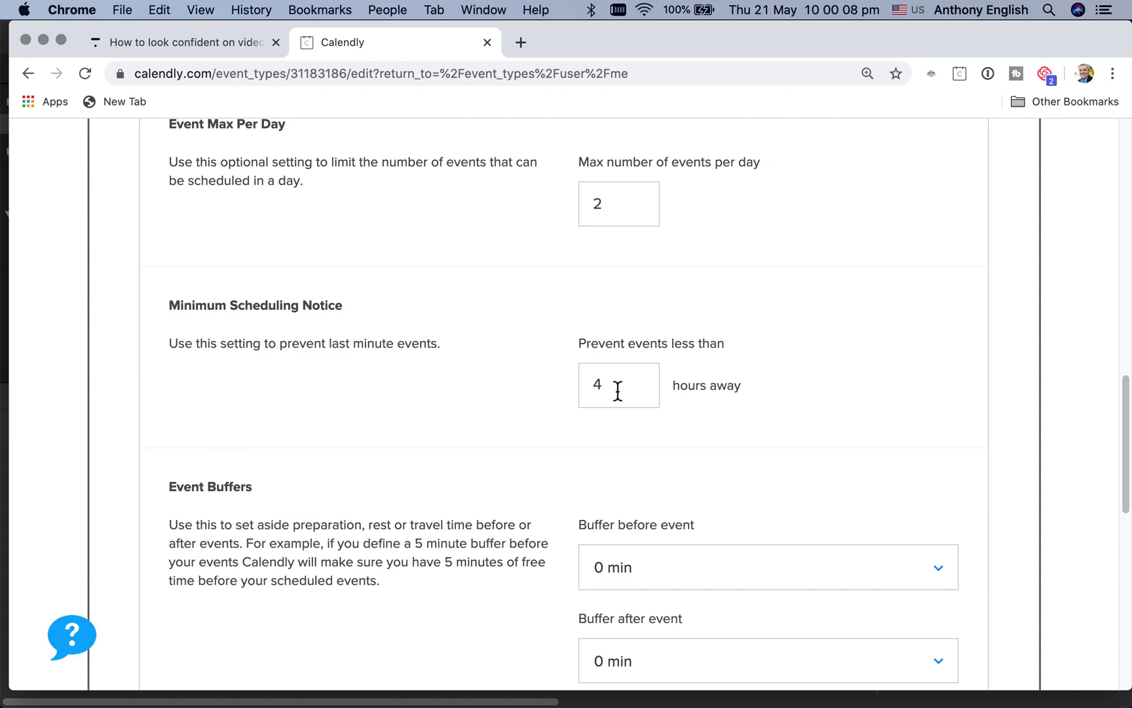
click(617, 391)
Step: Require 48 hours of minimum scheduling notice
double_click(617, 391)
text(48)
scroll(627, 399, down, 5)
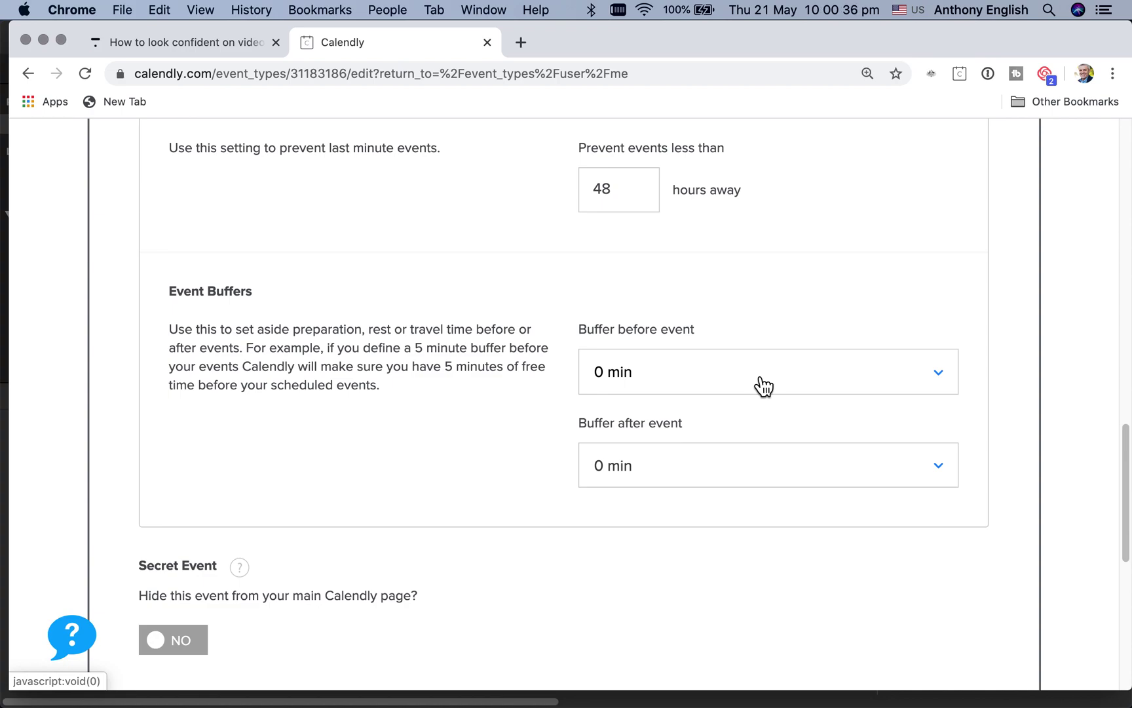
Step: Set 1 hr buffers before and after the event and save the booking settings
click(764, 385)
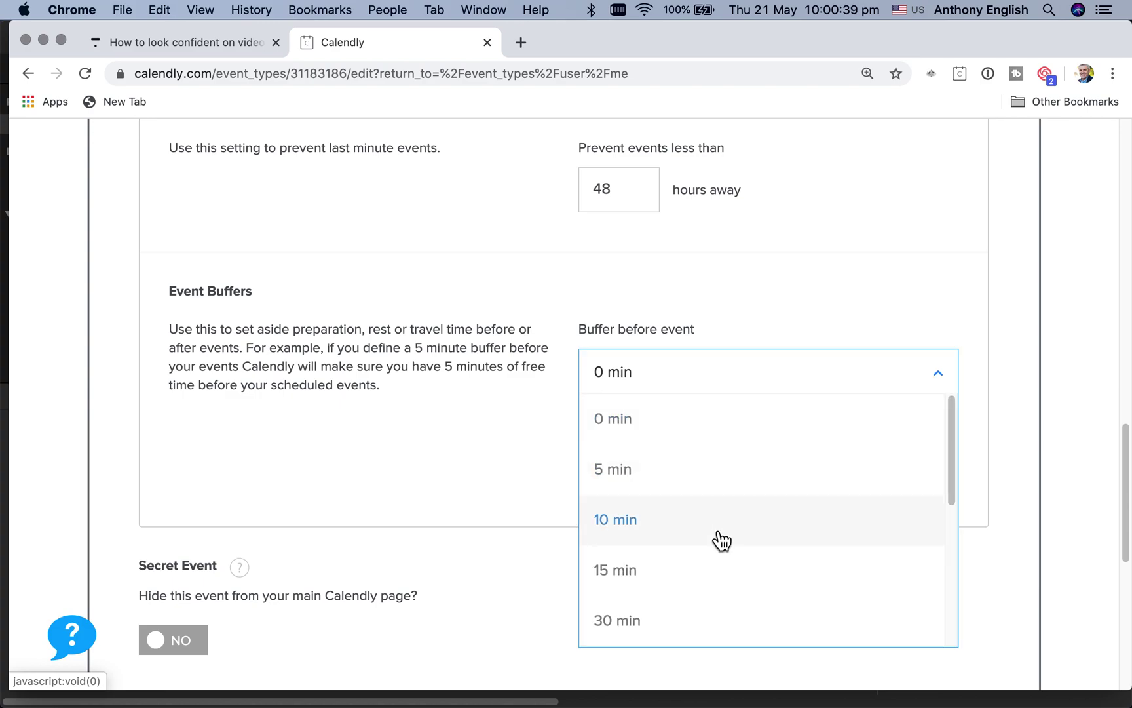
scroll(715, 538, down, 5)
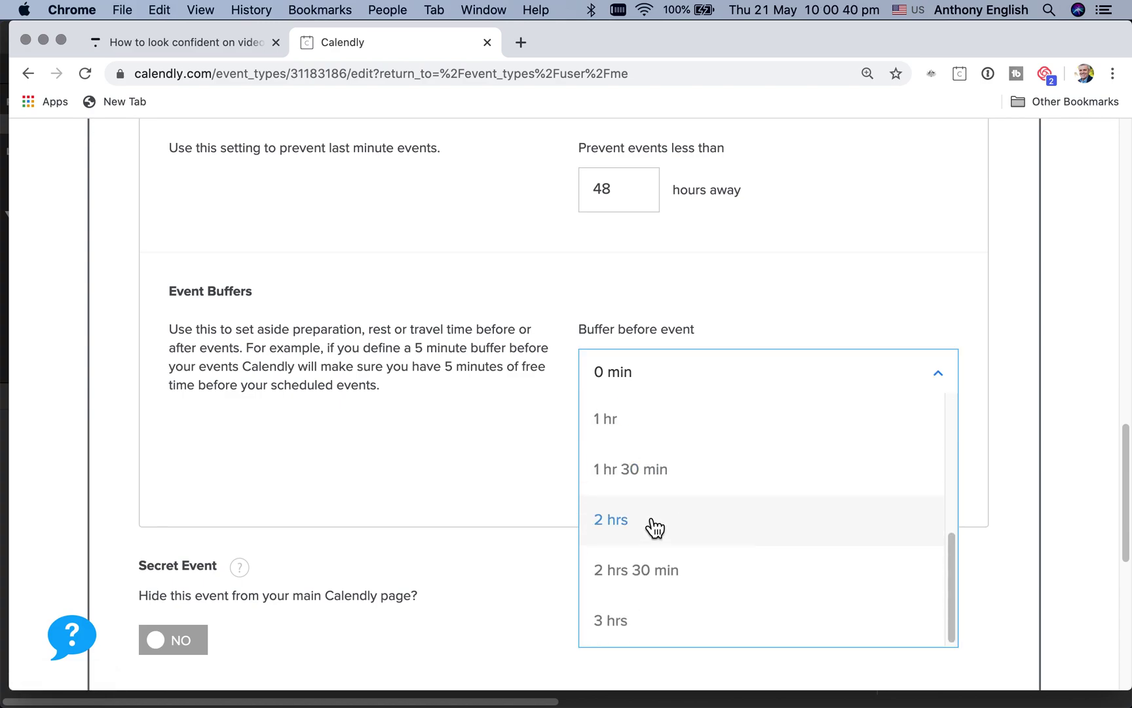
click(645, 425)
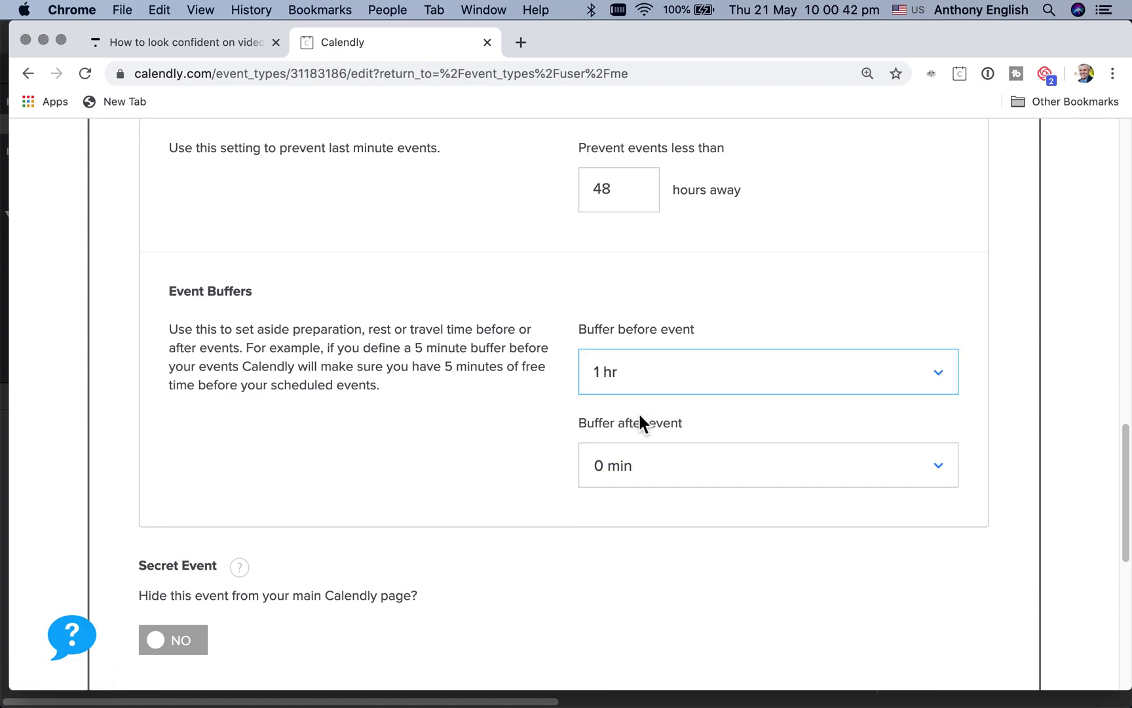
click(661, 480)
scroll(648, 591, down, 5)
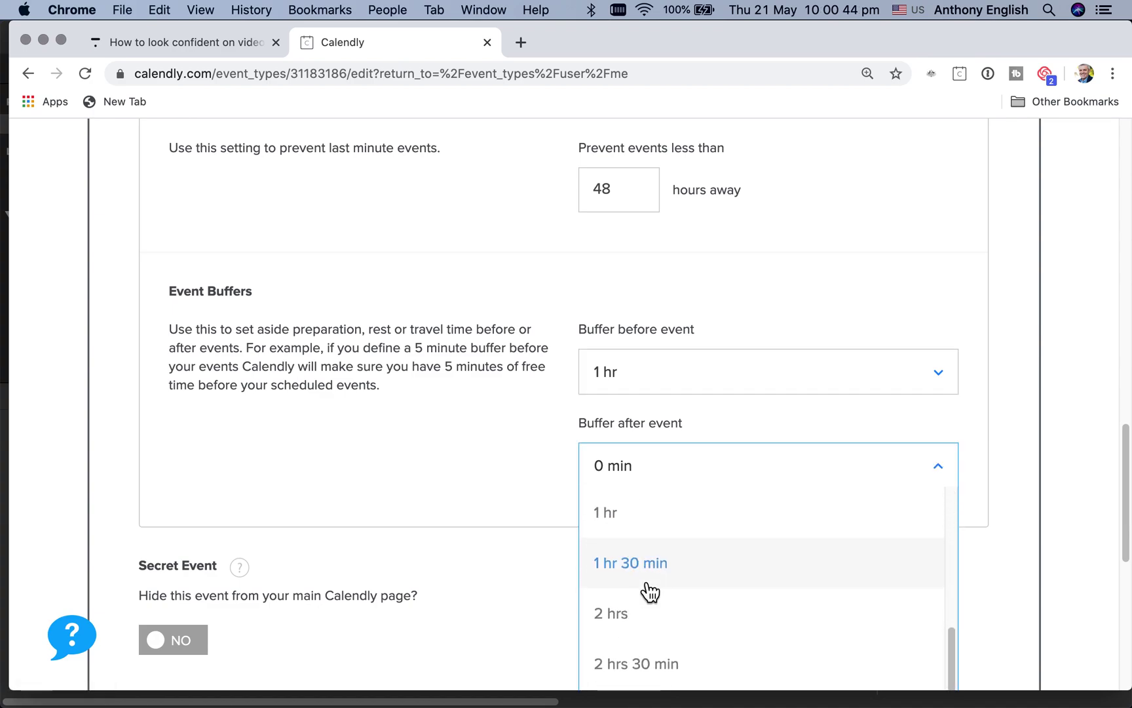
click(640, 518)
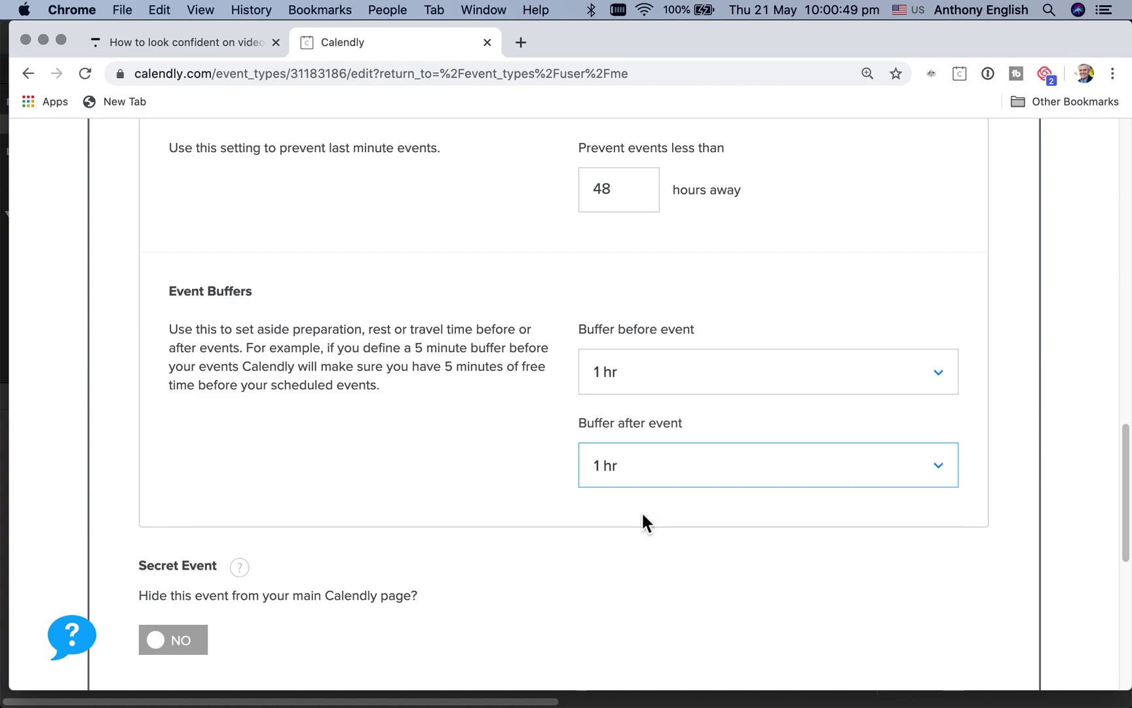
scroll(658, 488, up, 15)
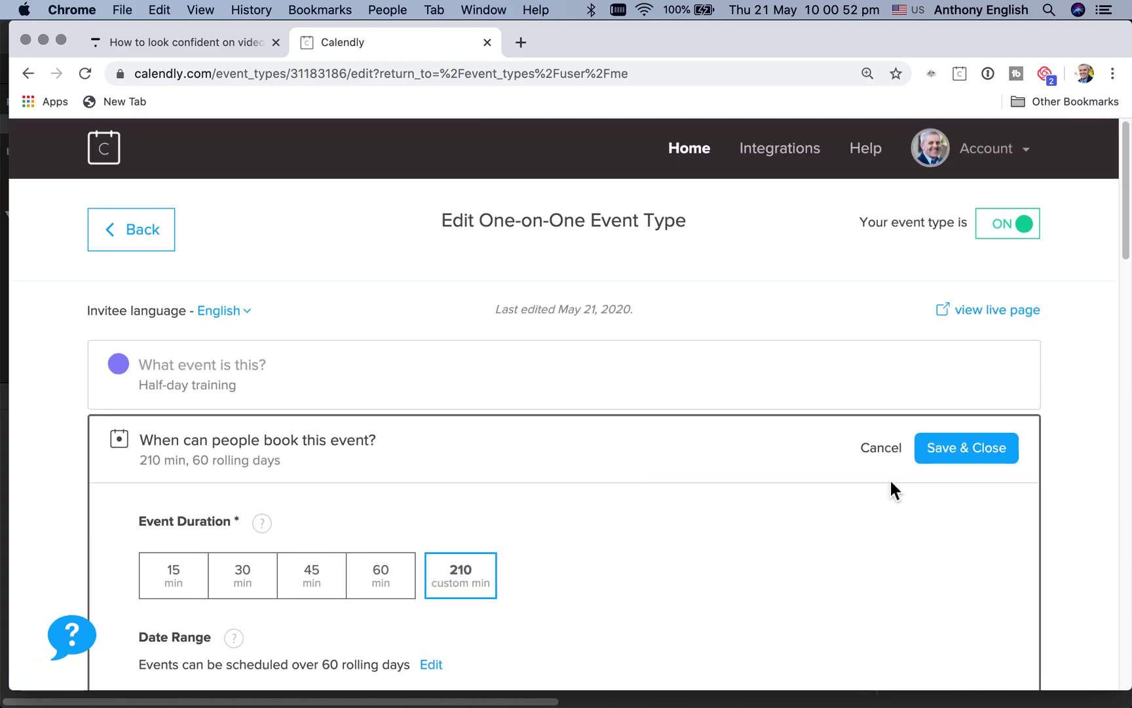
click(963, 452)
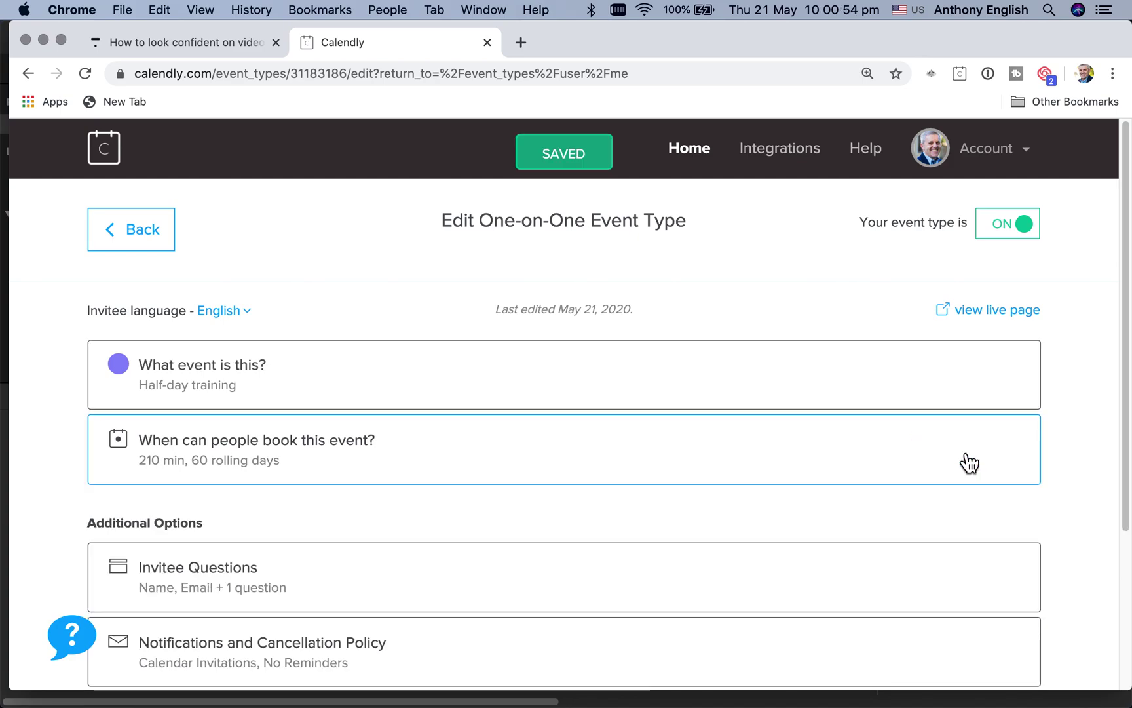
scroll(968, 461, down, 4)
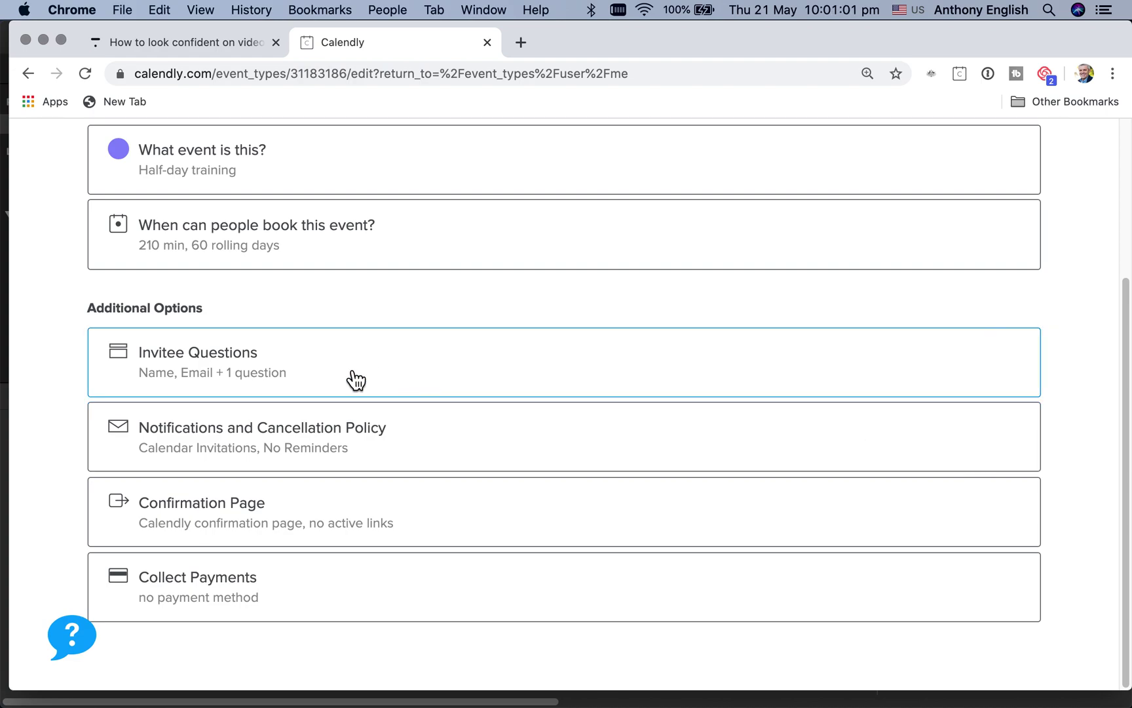
click(219, 362)
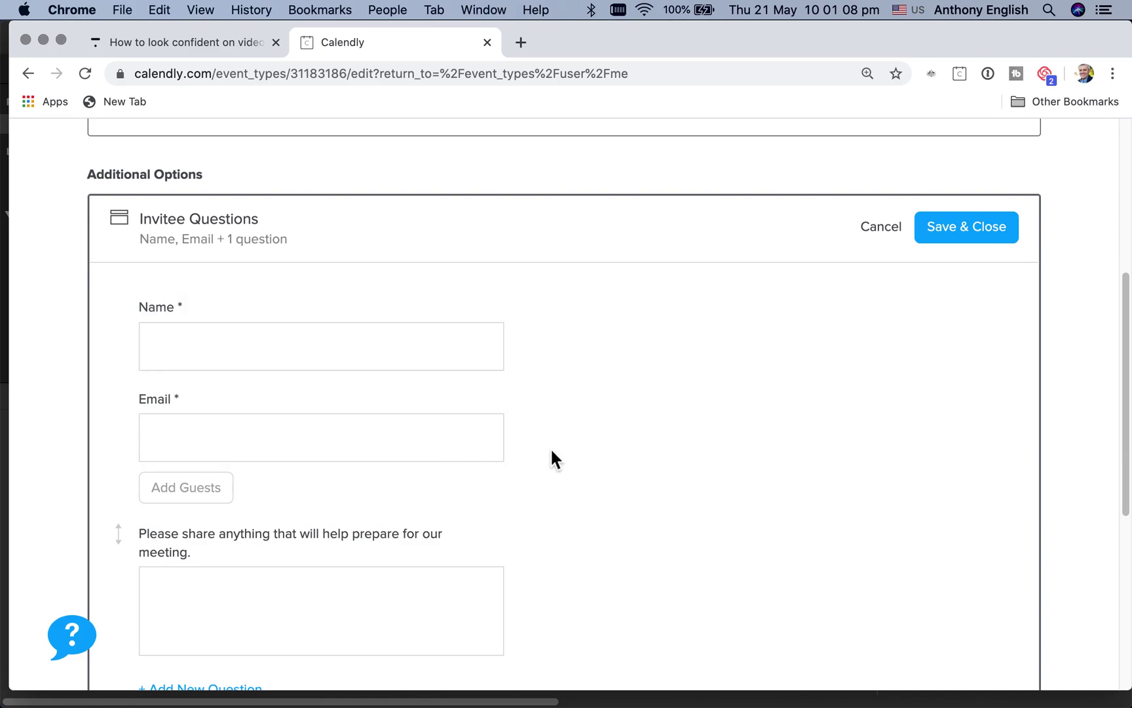
scroll(551, 451, down, 5)
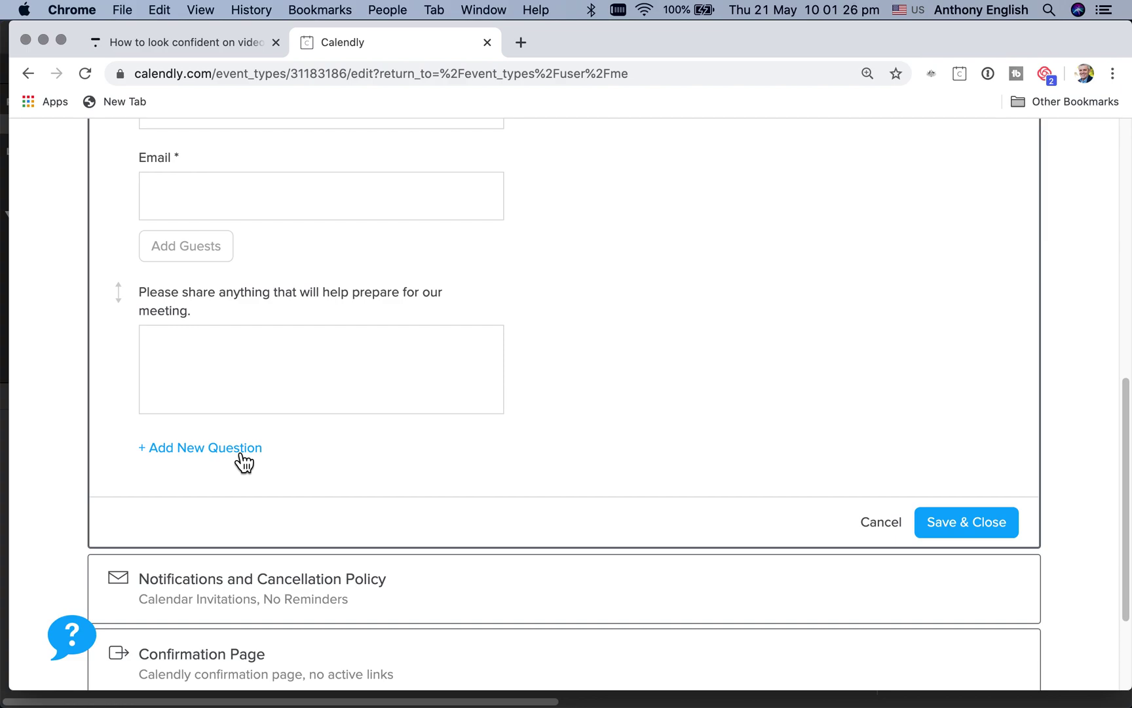
click(252, 368)
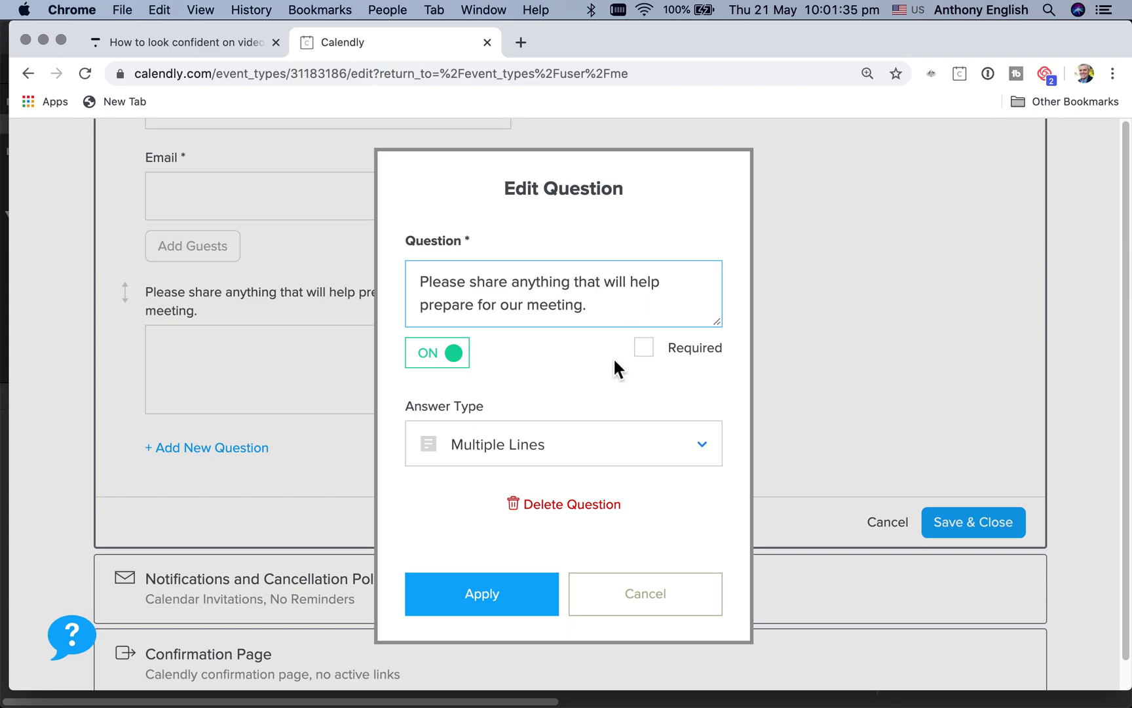
click(644, 606)
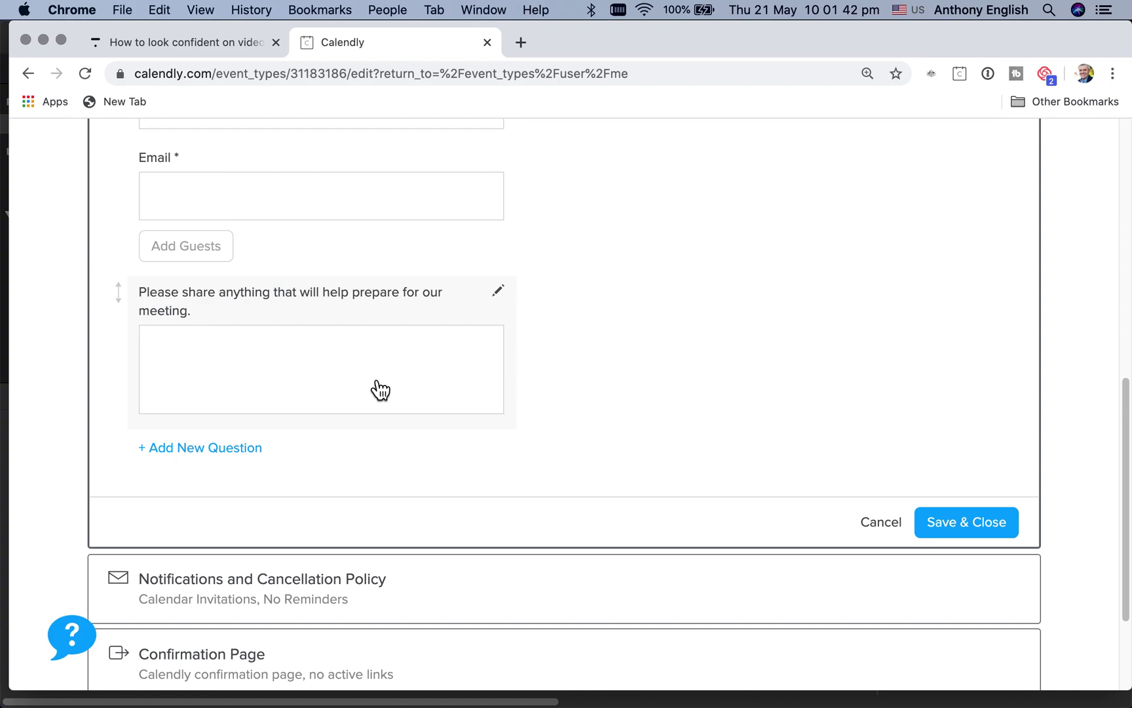
click(985, 524)
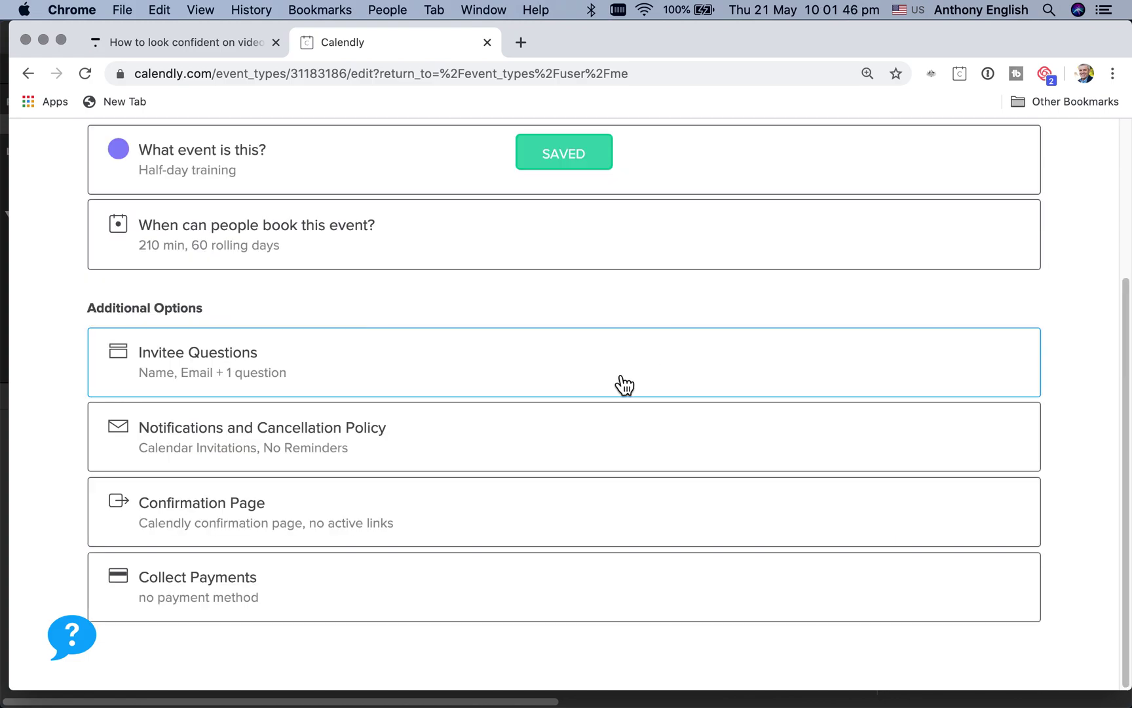
click(319, 442)
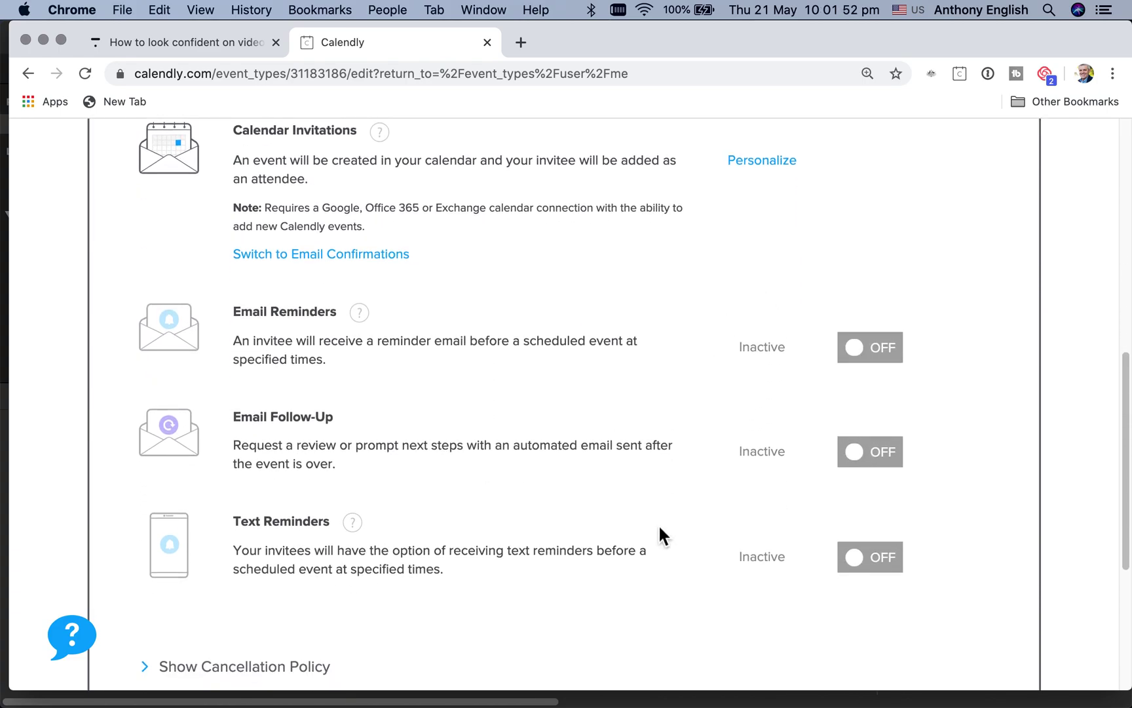
scroll(658, 532, up, 5)
click(885, 366)
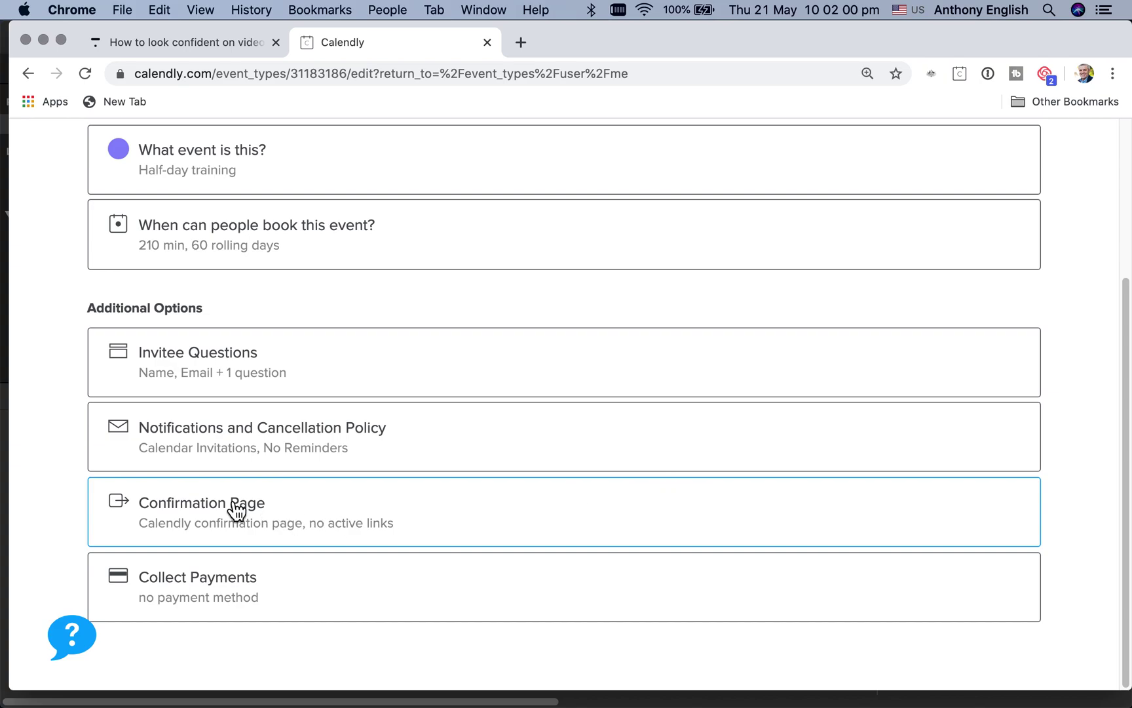
Step: Keep Half-day training's default Calendly confirmation page, with no links, and save
click(230, 503)
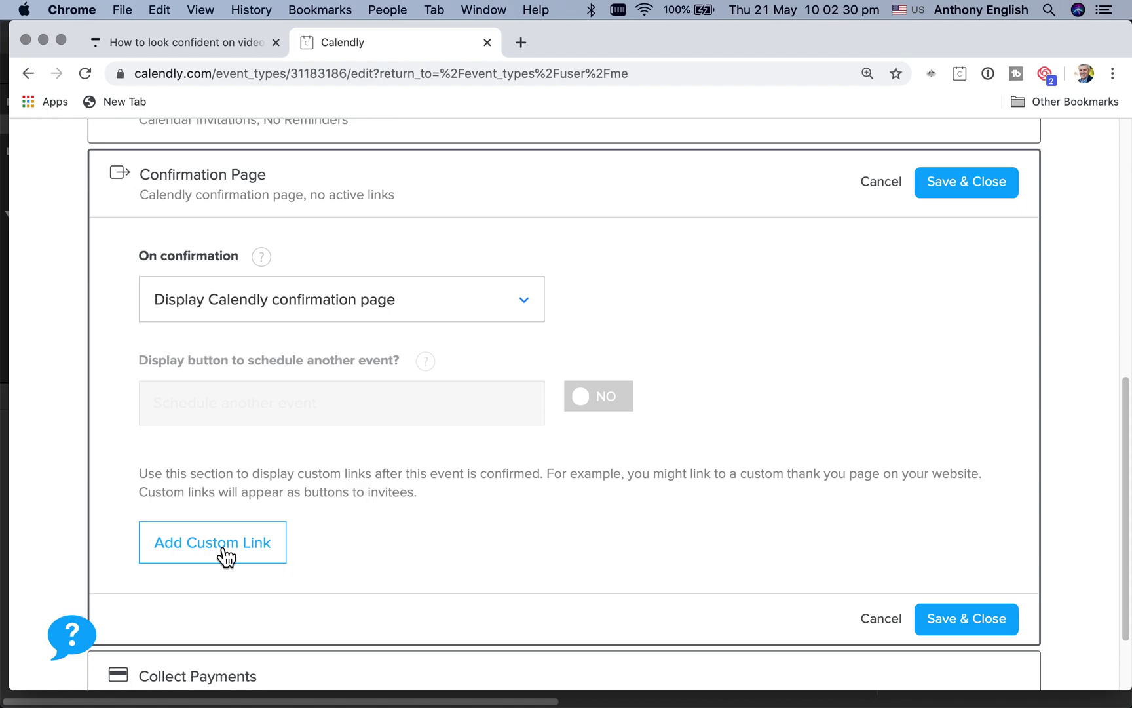
scroll(226, 557, down, 3)
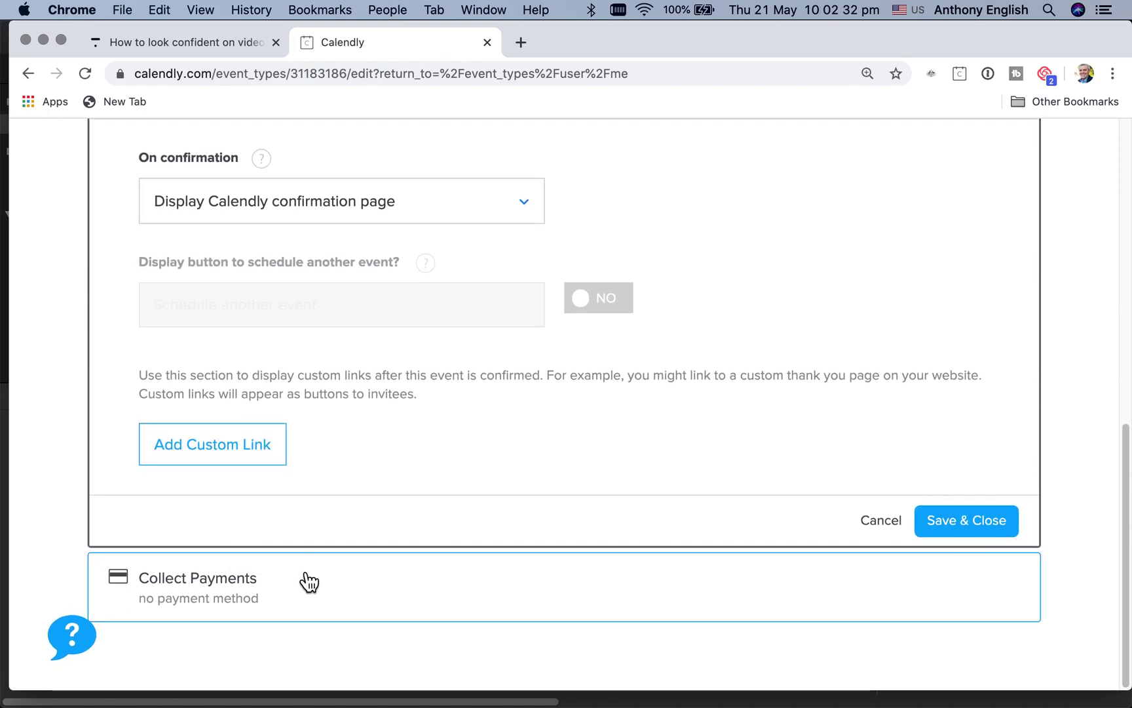
scroll(564, 432, up, 5)
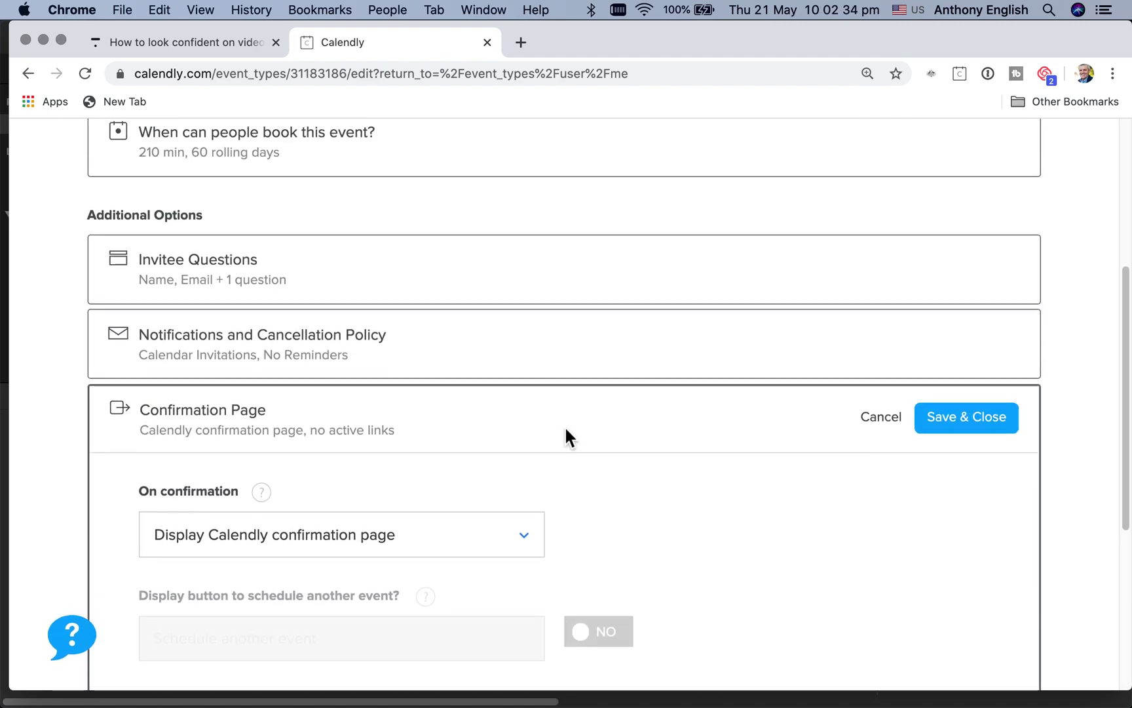
click(975, 449)
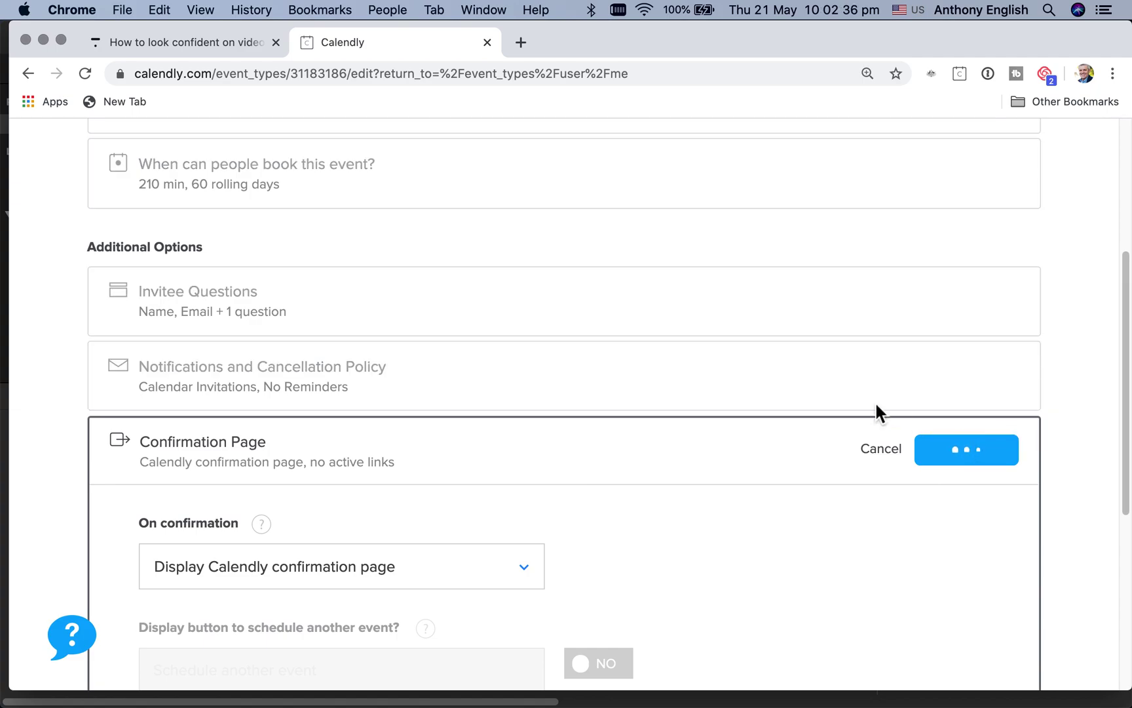
scroll(785, 380, up, 4)
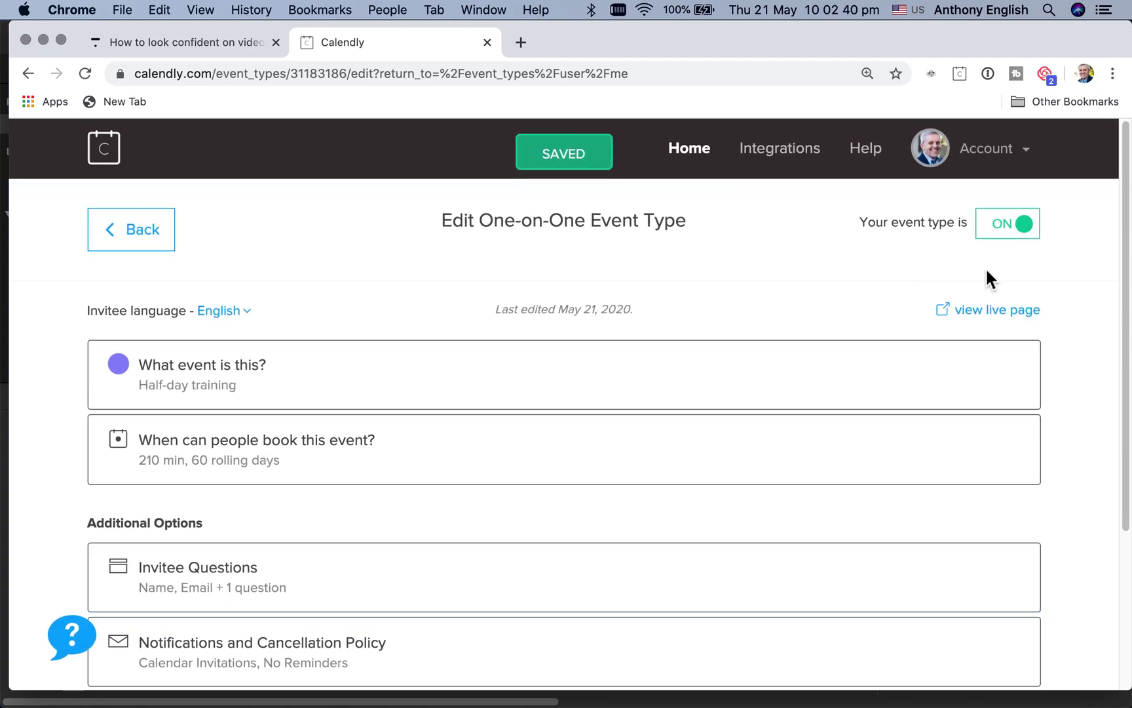
Step: Start a new group event named 'Full Day Training' held on Zoom
click(139, 245)
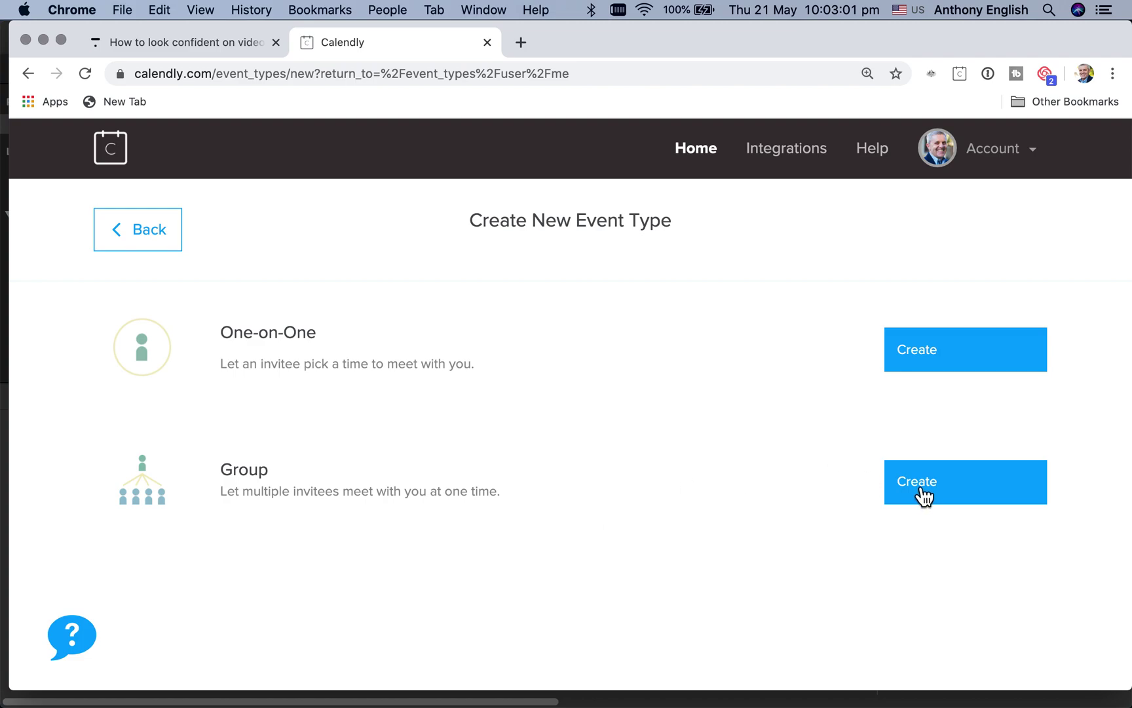
click(954, 491)
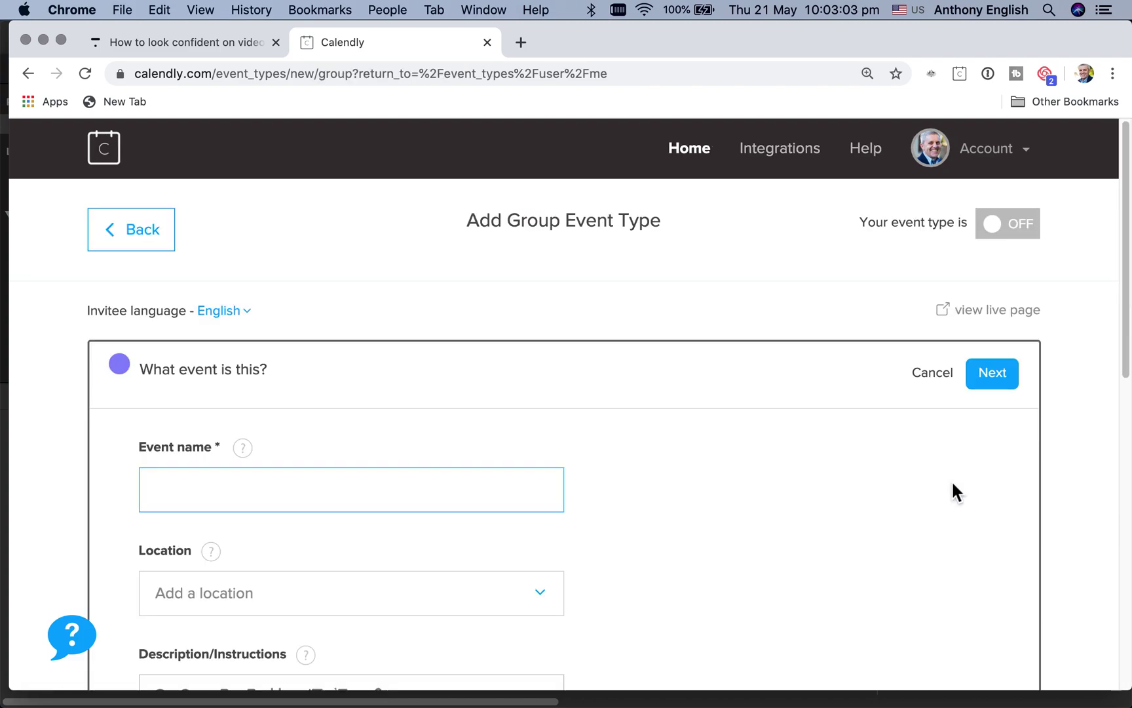
click(407, 498)
text(Full Day Training)
scroll(331, 380, down, 4)
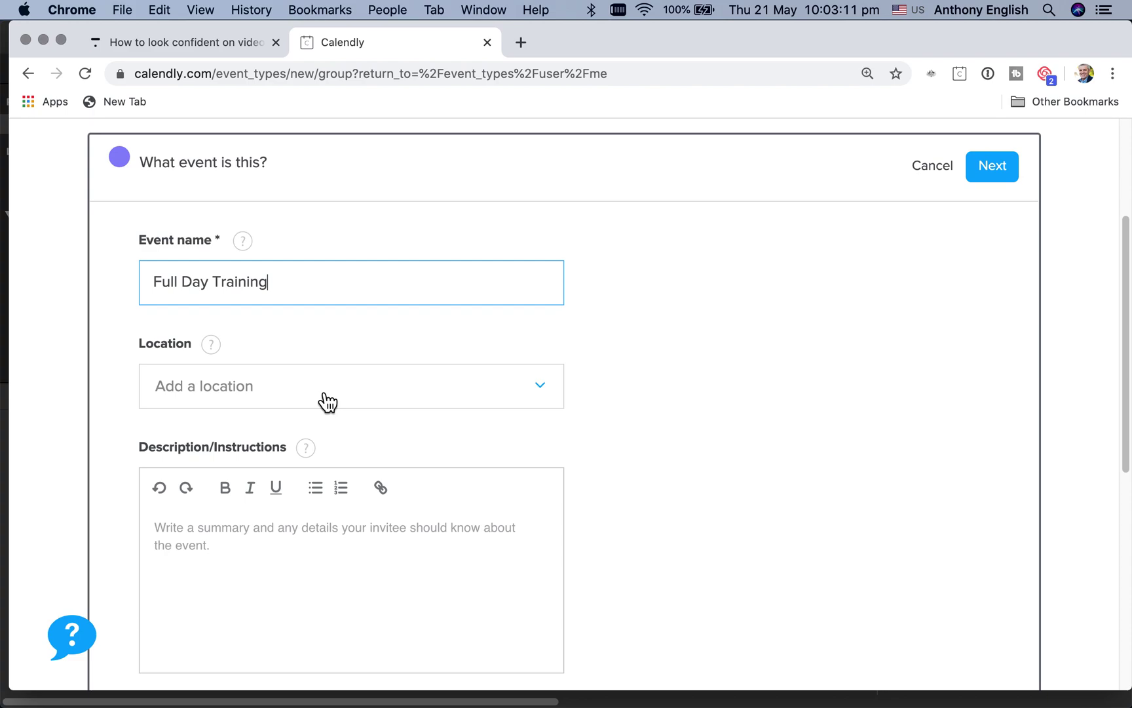
click(548, 393)
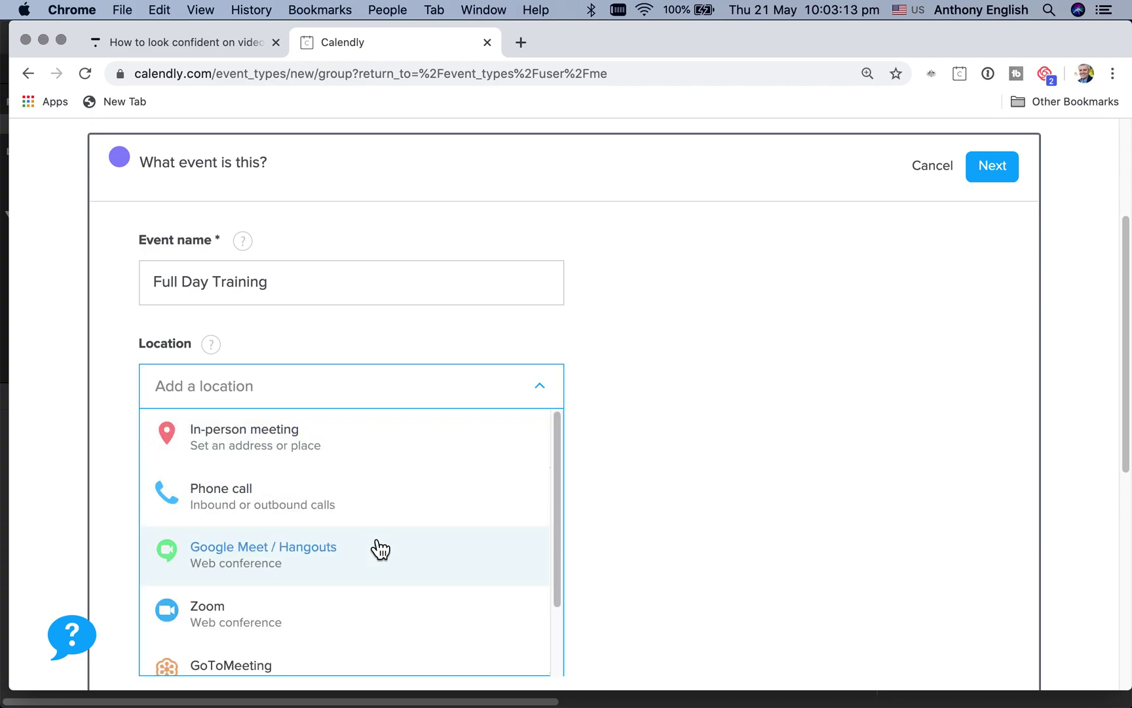
click(314, 622)
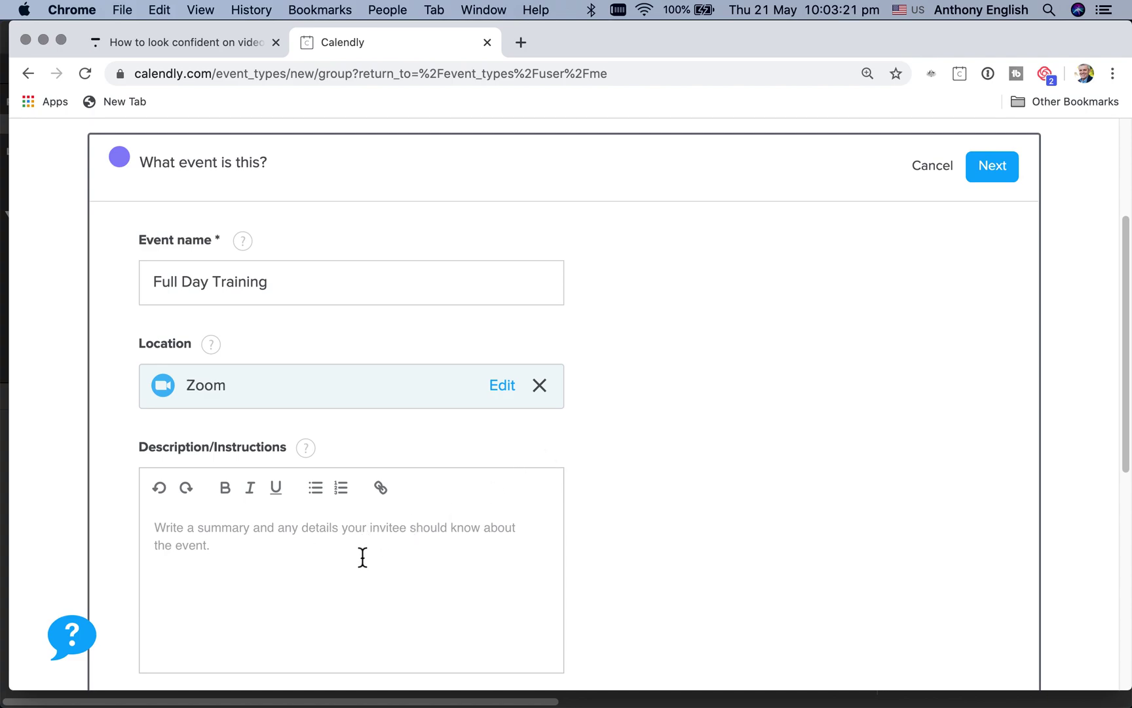
Step: Set max invitees to 8, colour it lime green, and save the event details
scroll(362, 556, down, 4)
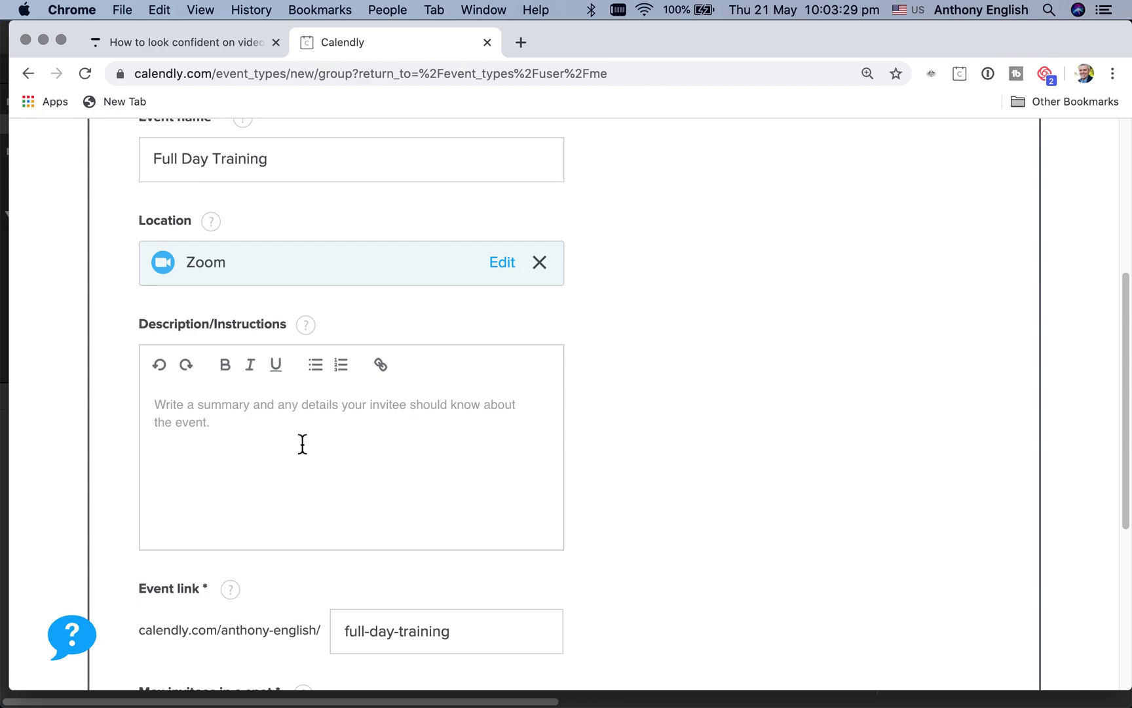
scroll(302, 444, down, 9)
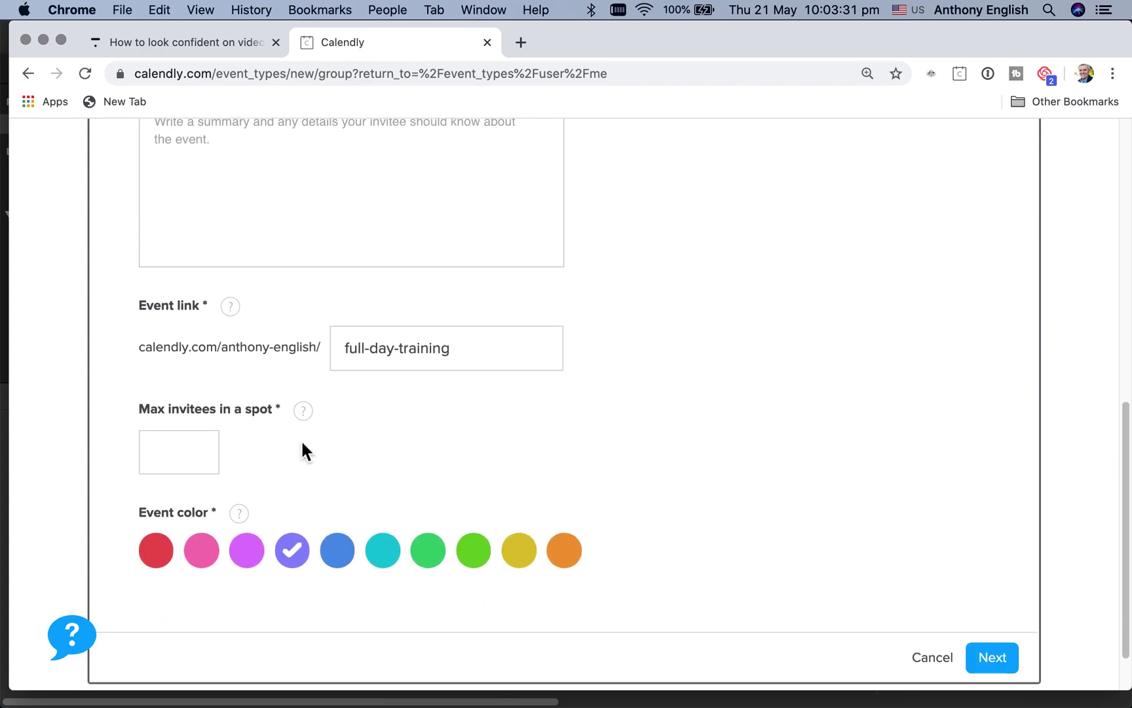
click(196, 455)
text(8)
click(477, 550)
scroll(629, 426, down, 2)
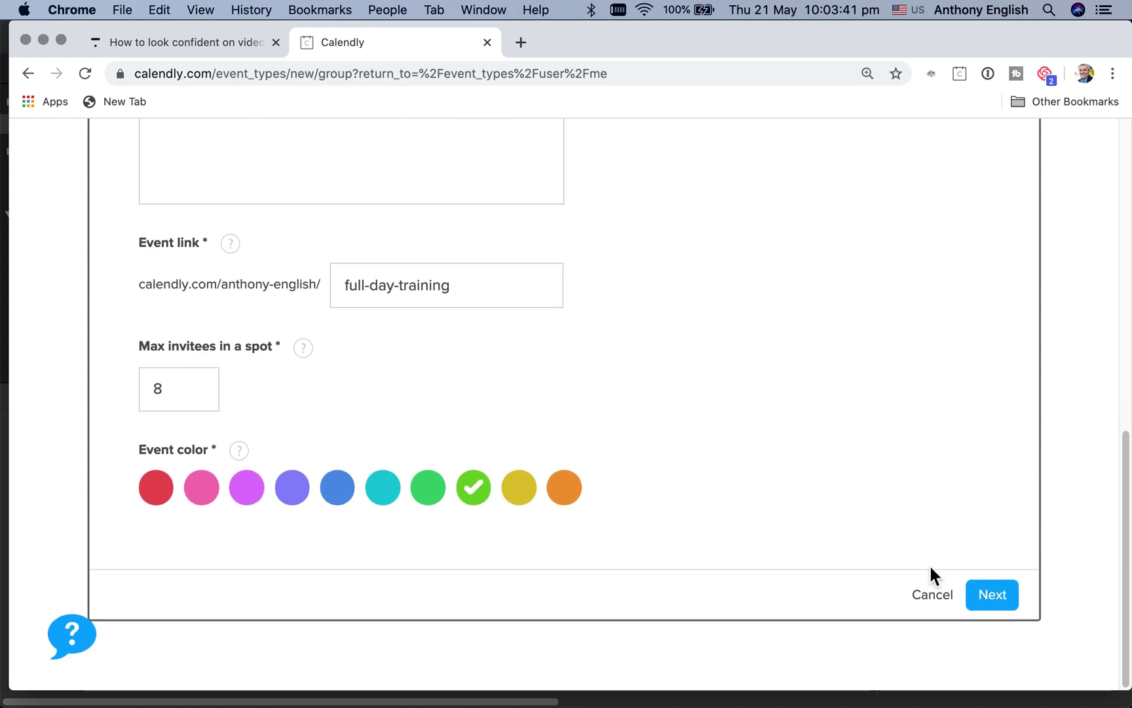
click(995, 599)
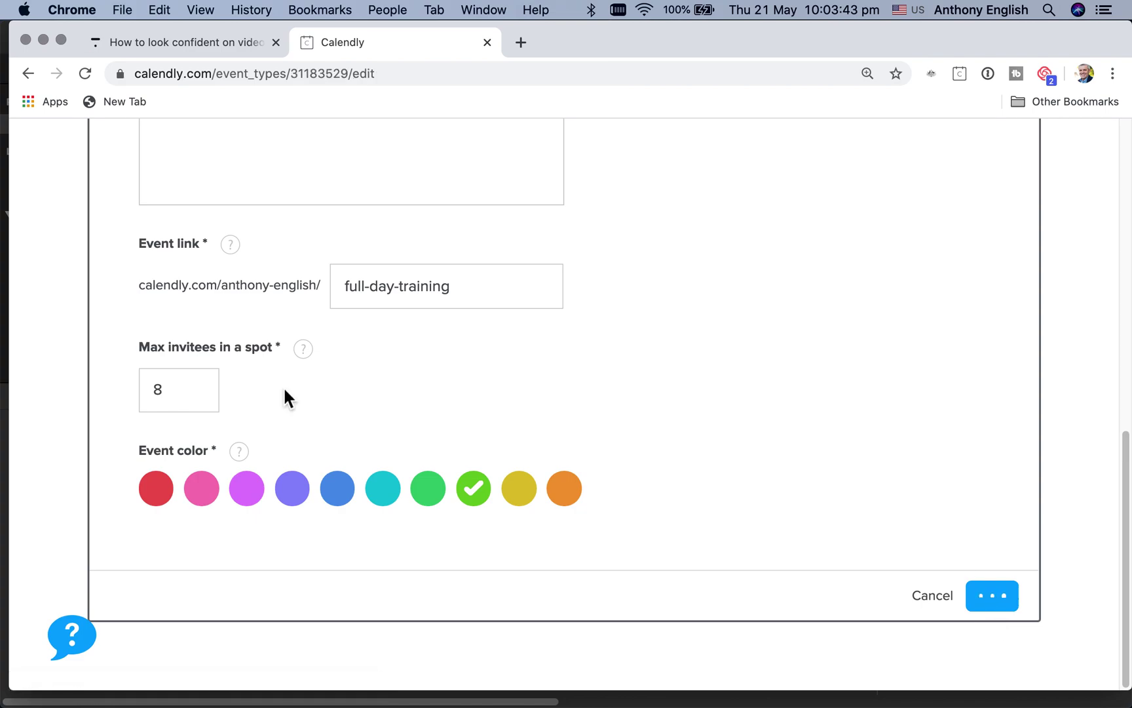
Step: Give Full Day Training a custom duration of 450 minutes
scroll(568, 432, down, 1)
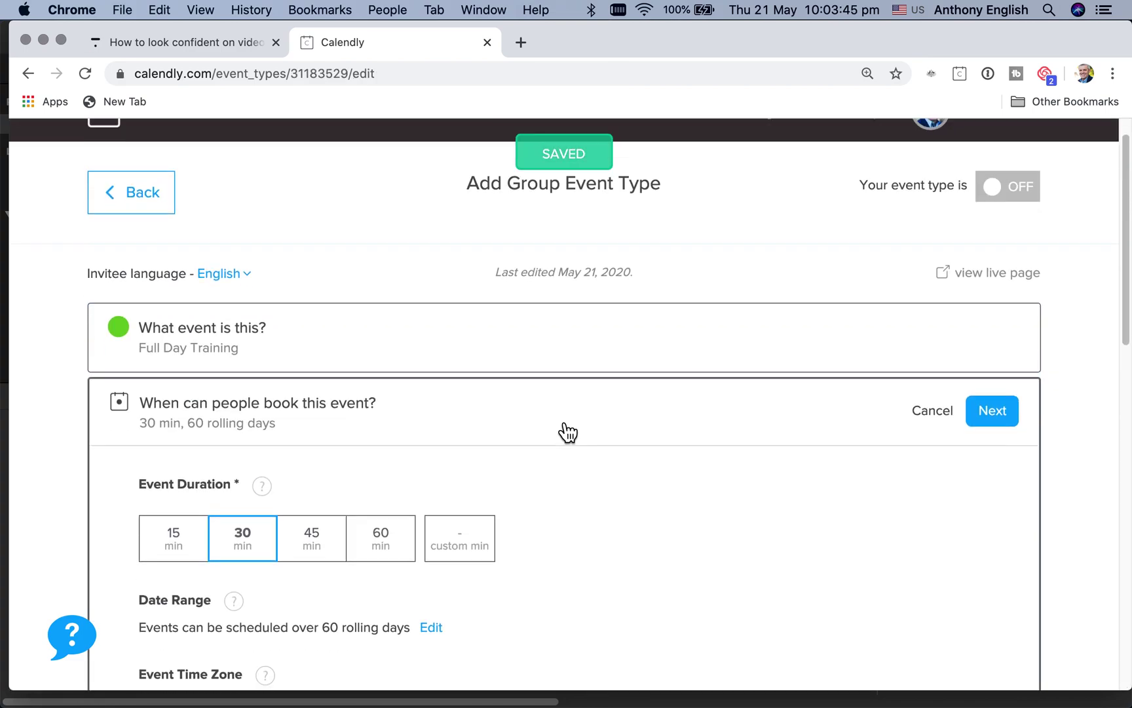
click(461, 529)
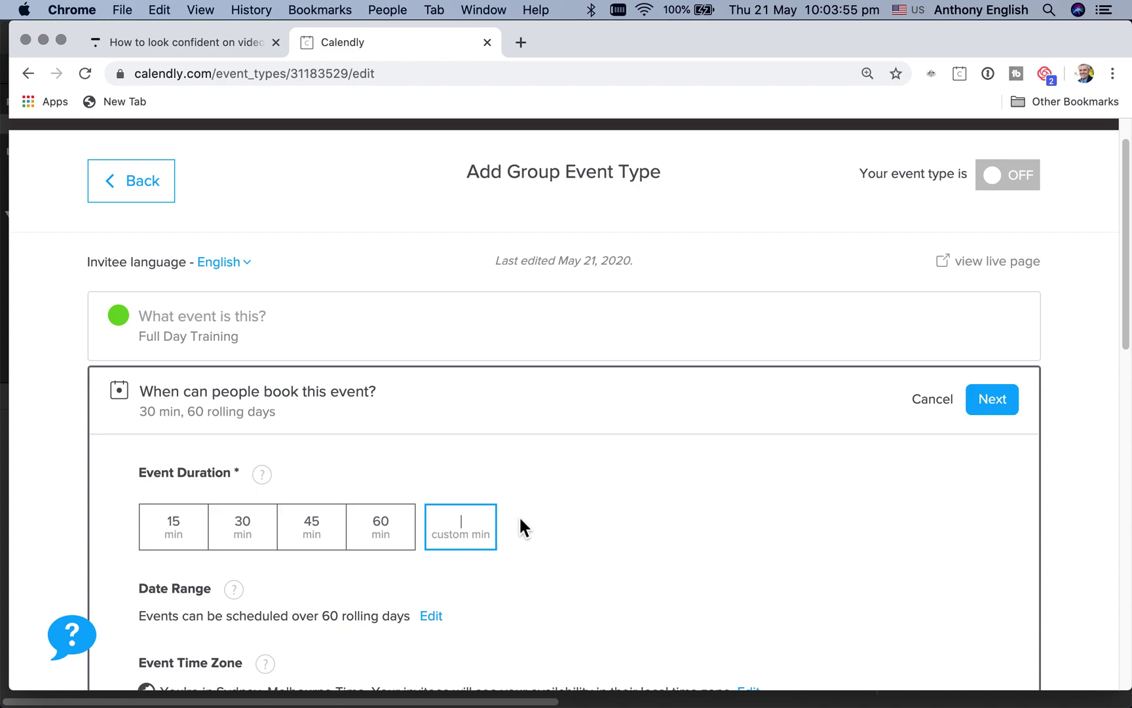
text(450)
scroll(563, 577, down, 10)
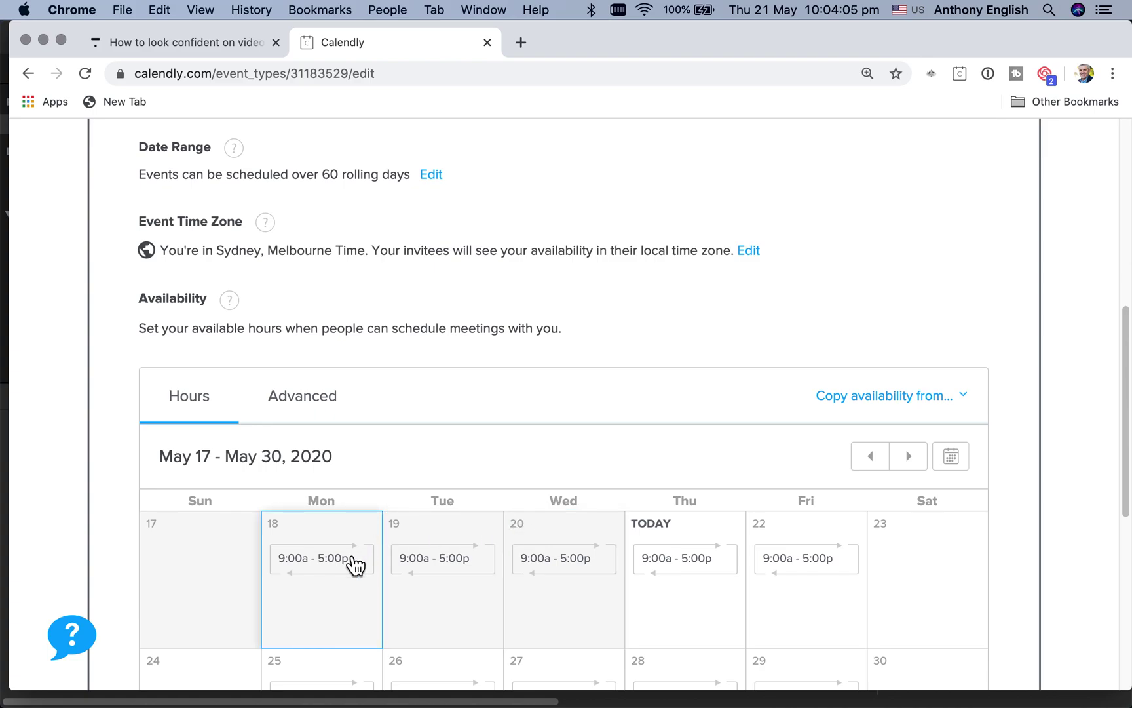
Step: Change Monday's hours to 9:00a–4:30p for all Mondays
click(355, 563)
click(577, 268)
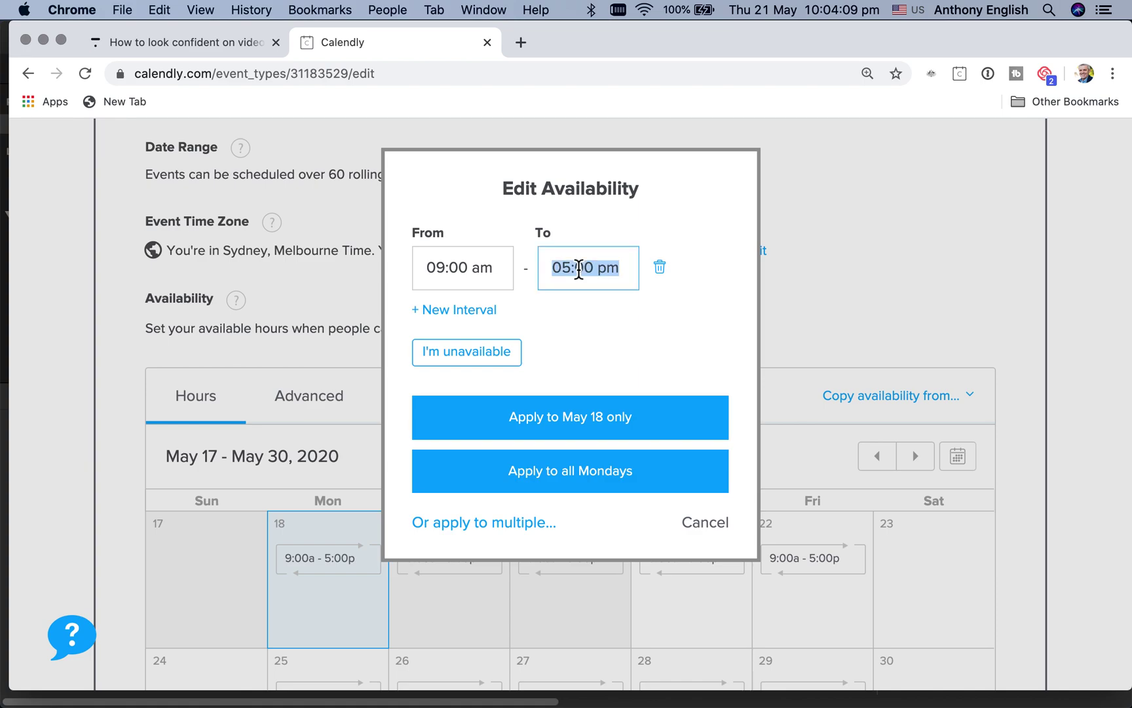
text(4:30)
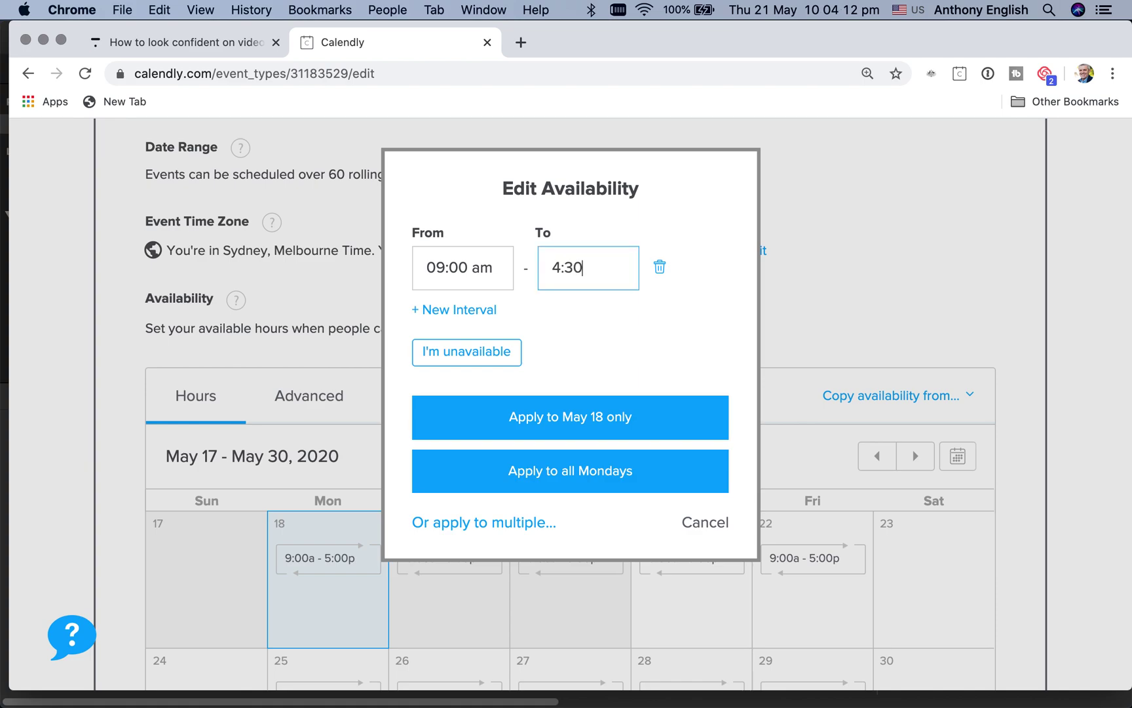
text( pm)
click(593, 484)
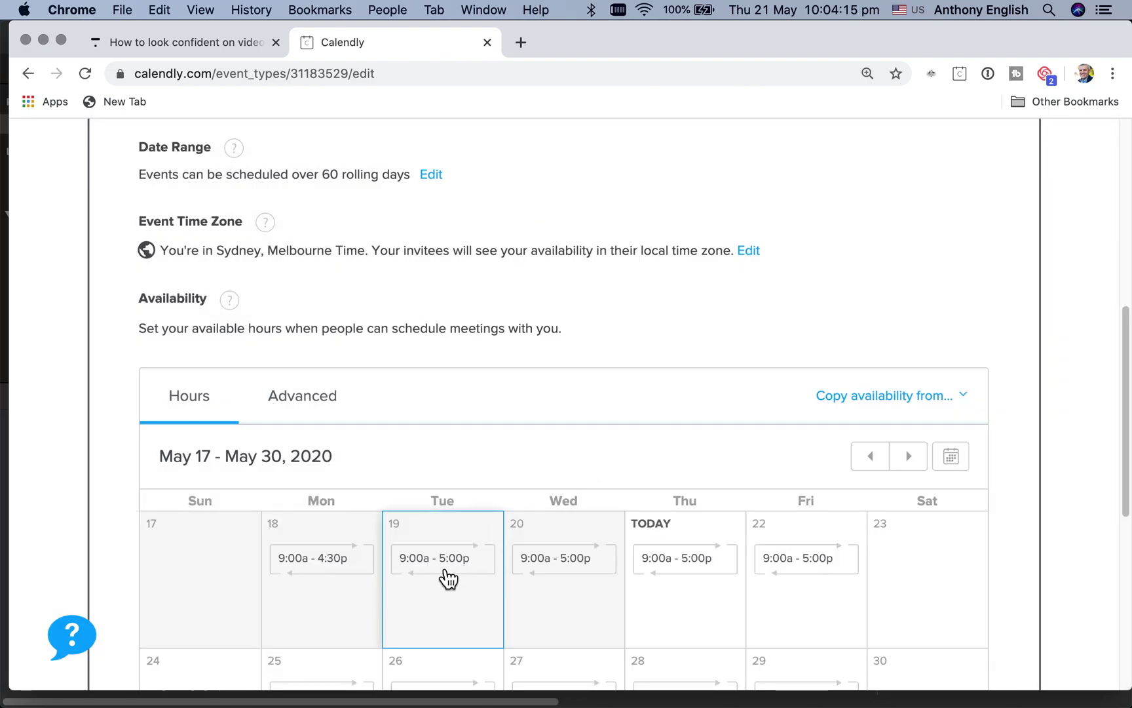
Step: Apply the 9:00a–4:30p Monday hours to Tuesdays and Fridays as well
click(351, 581)
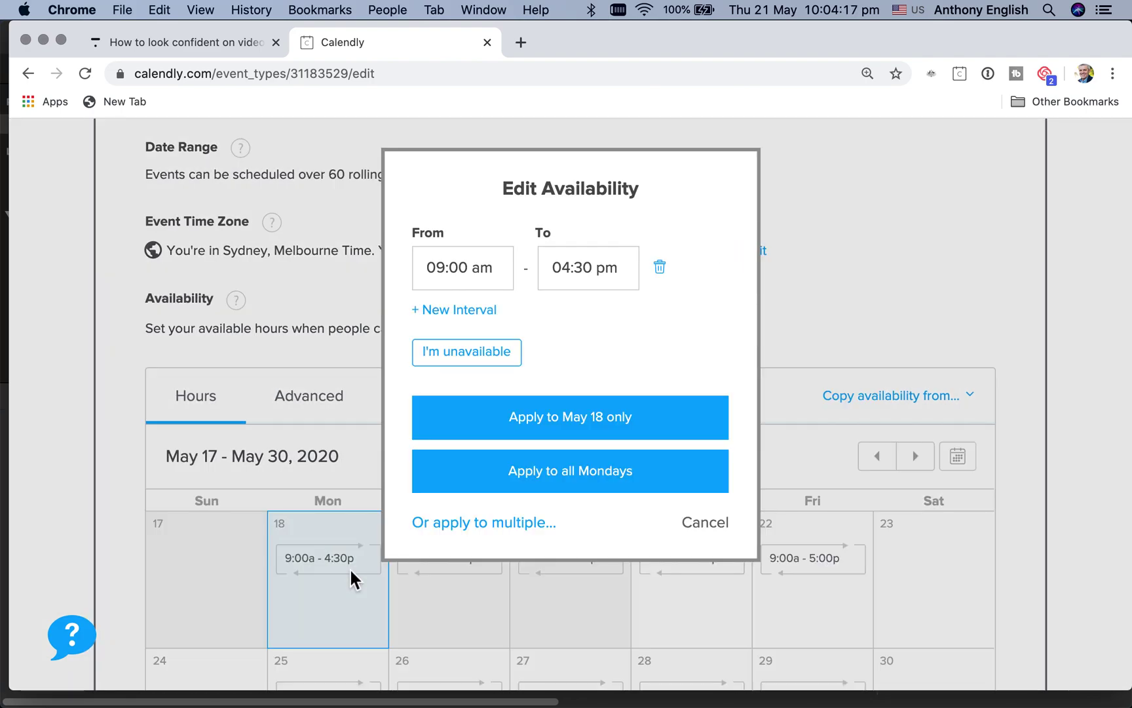
click(511, 533)
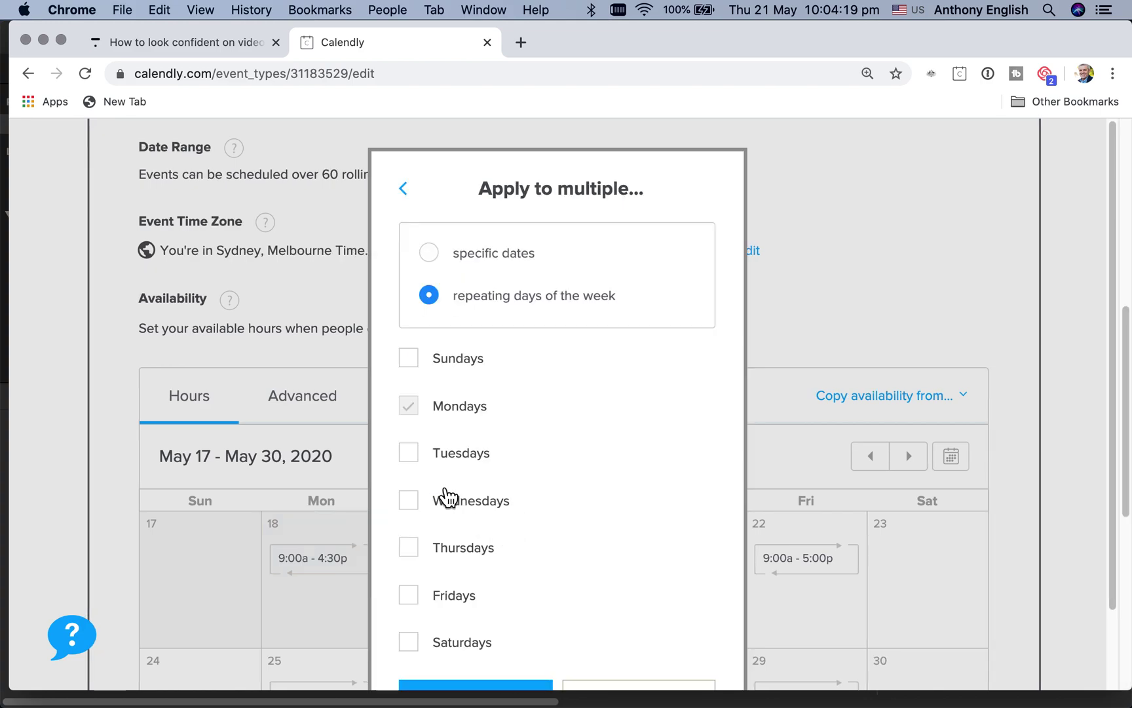
click(423, 461)
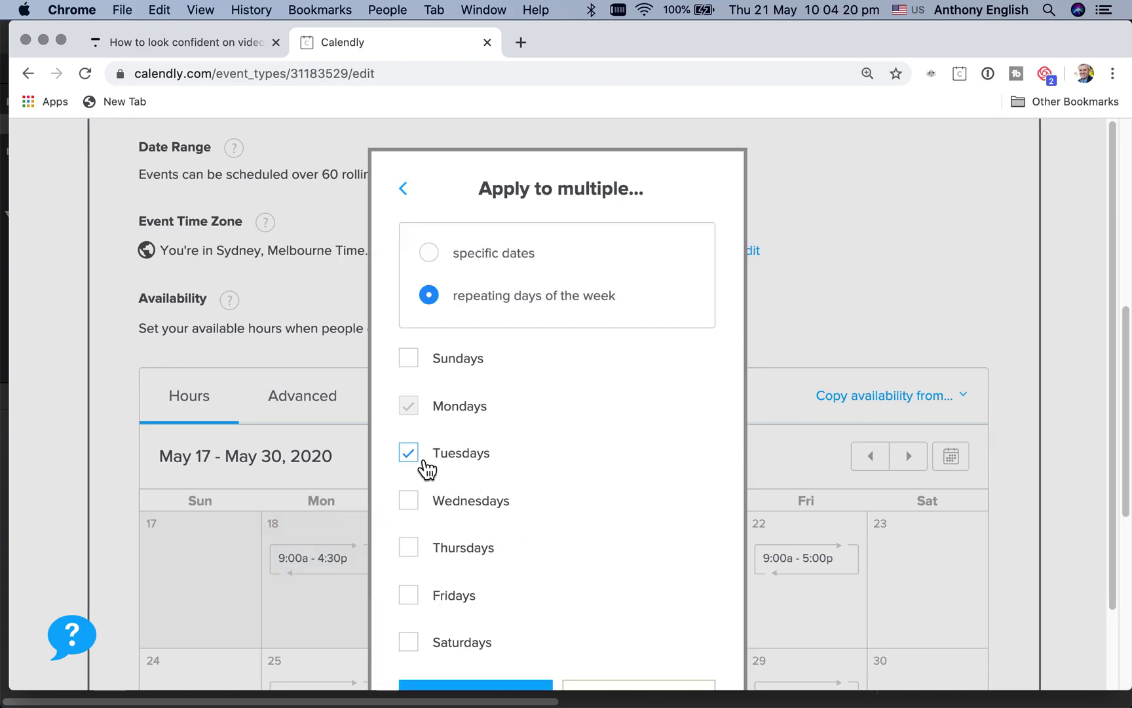
click(423, 596)
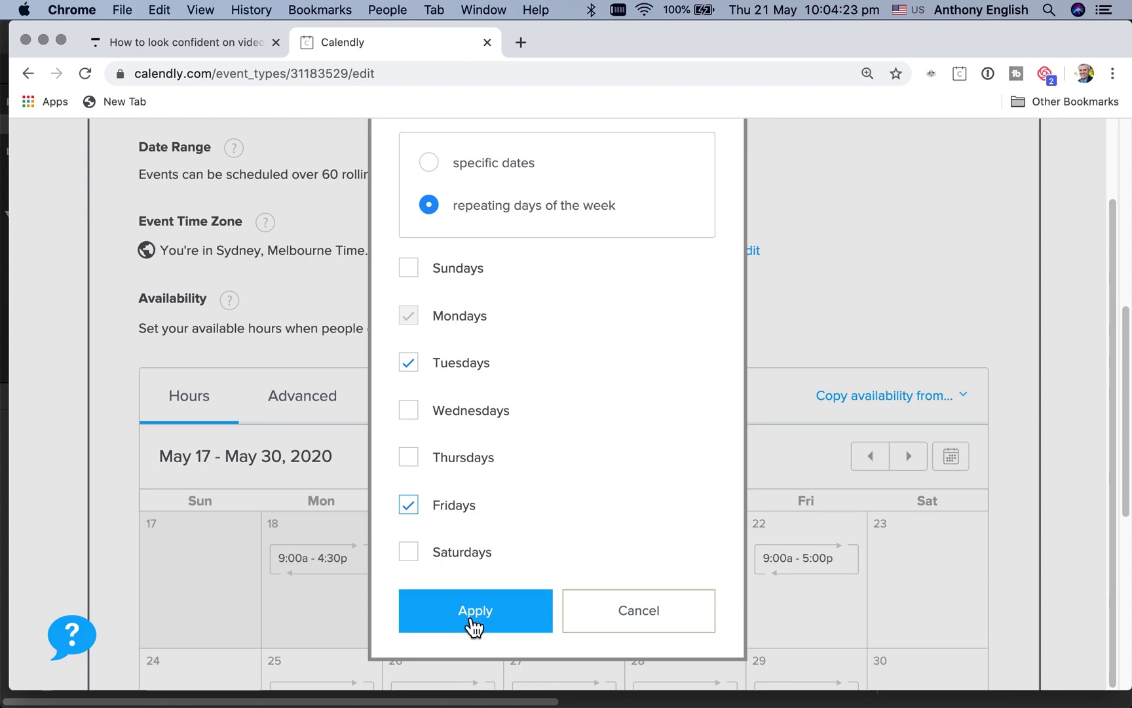
click(472, 624)
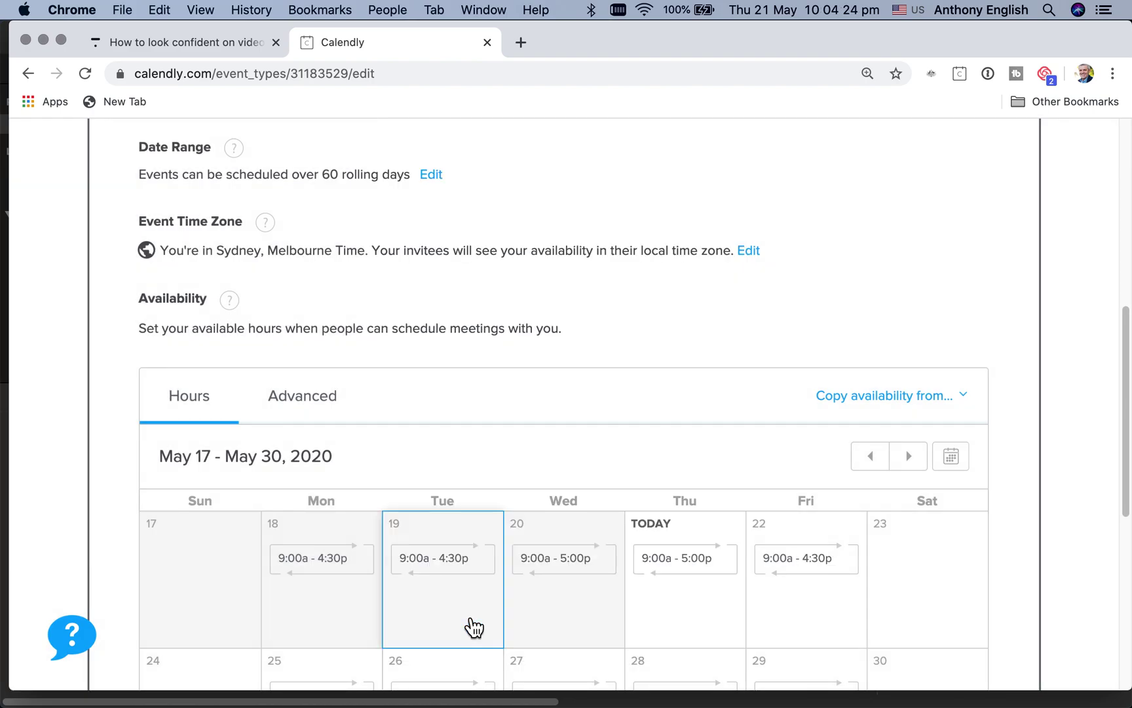
Step: Remove the 9:00–5:00 intervals so every Wednesday and Thursday is unavailable
click(581, 575)
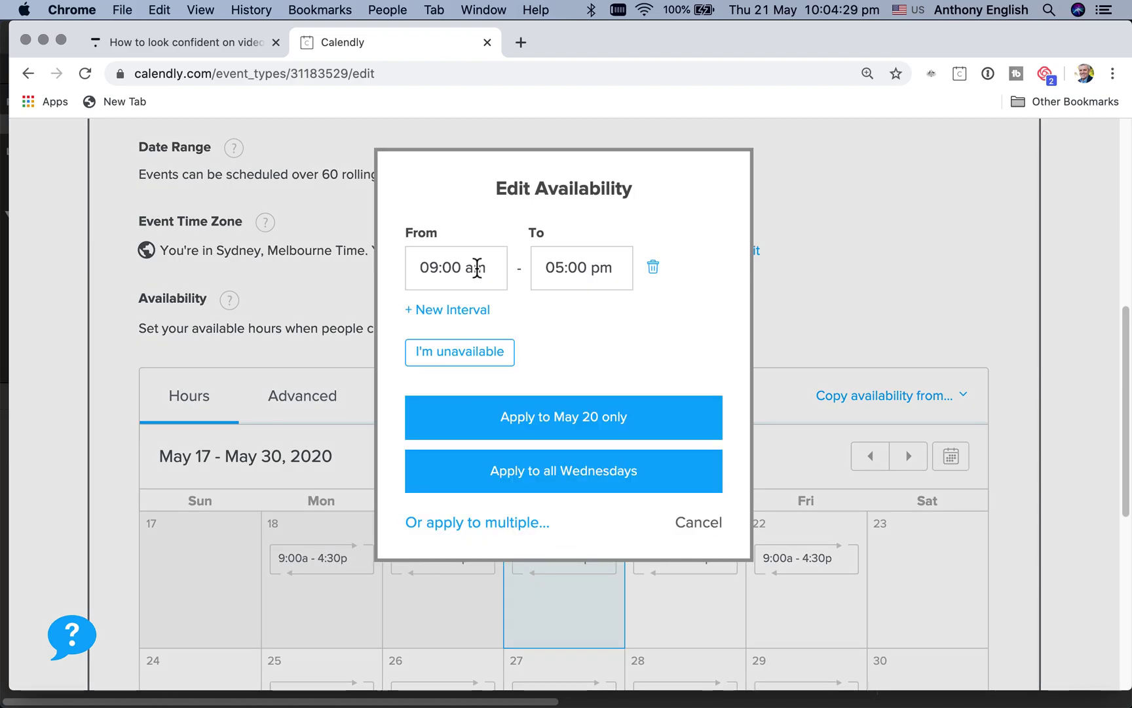
click(653, 267)
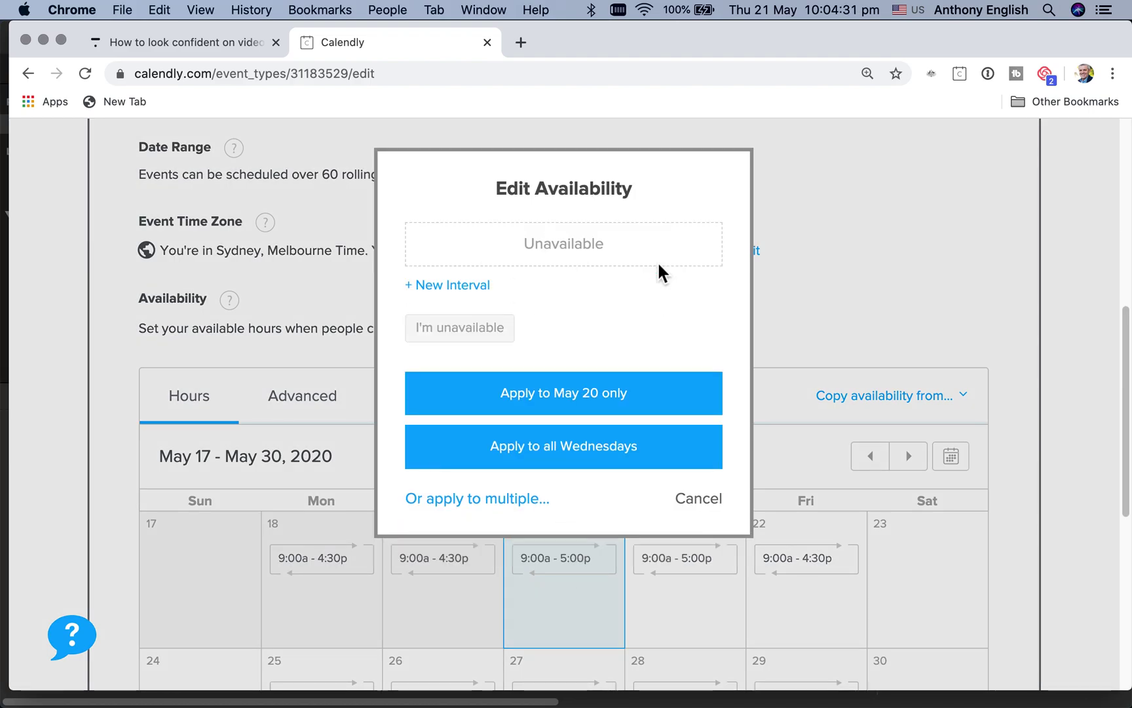
click(577, 447)
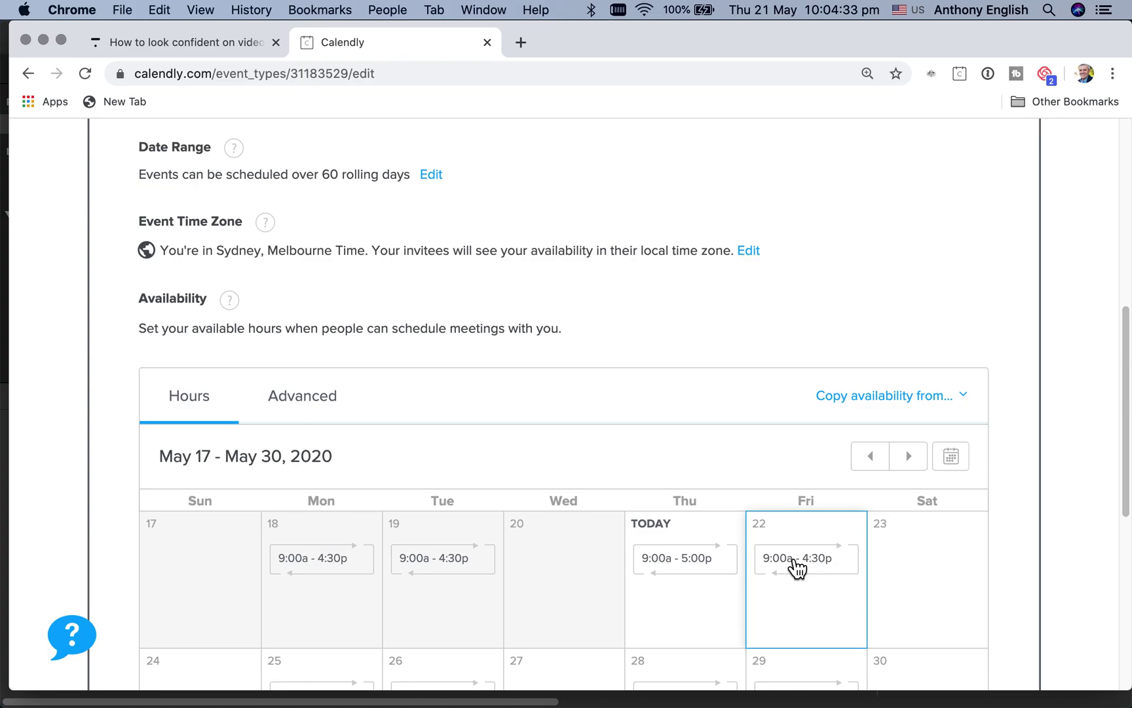
click(708, 565)
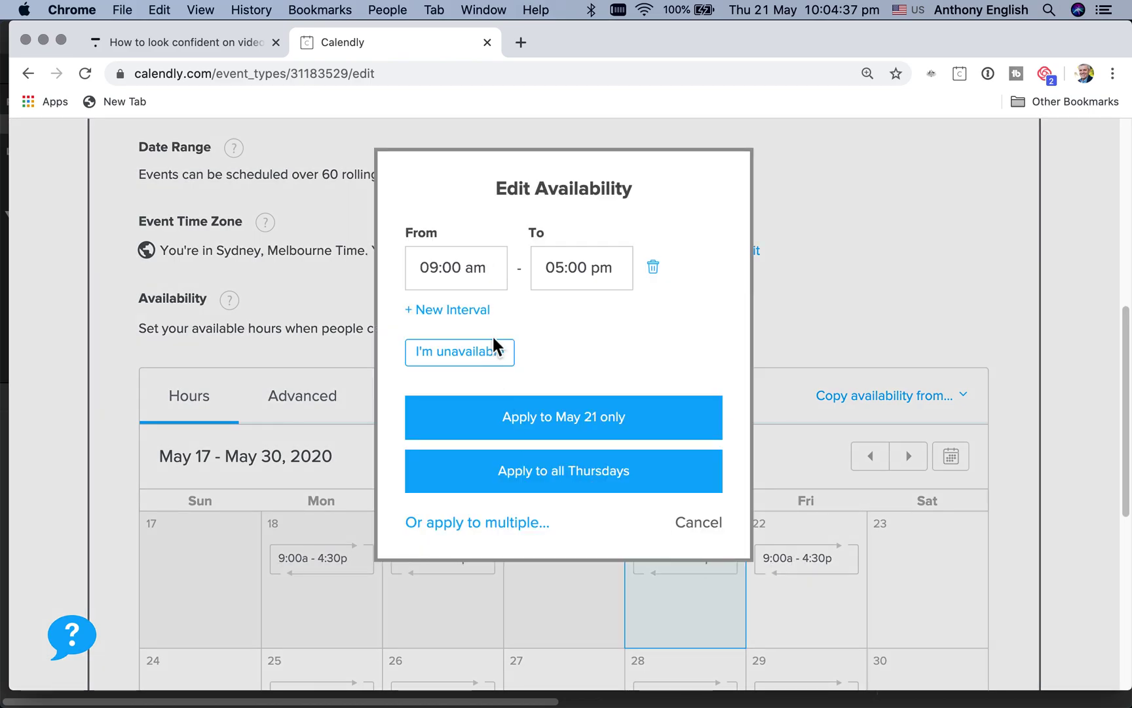
click(660, 267)
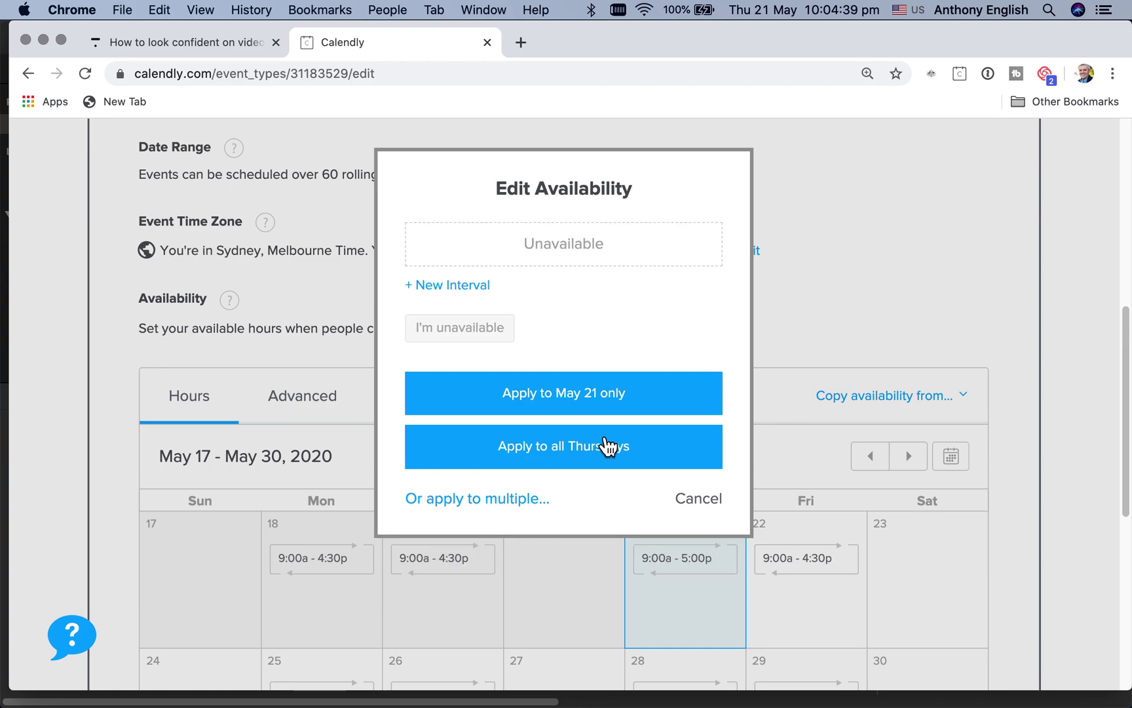
click(565, 457)
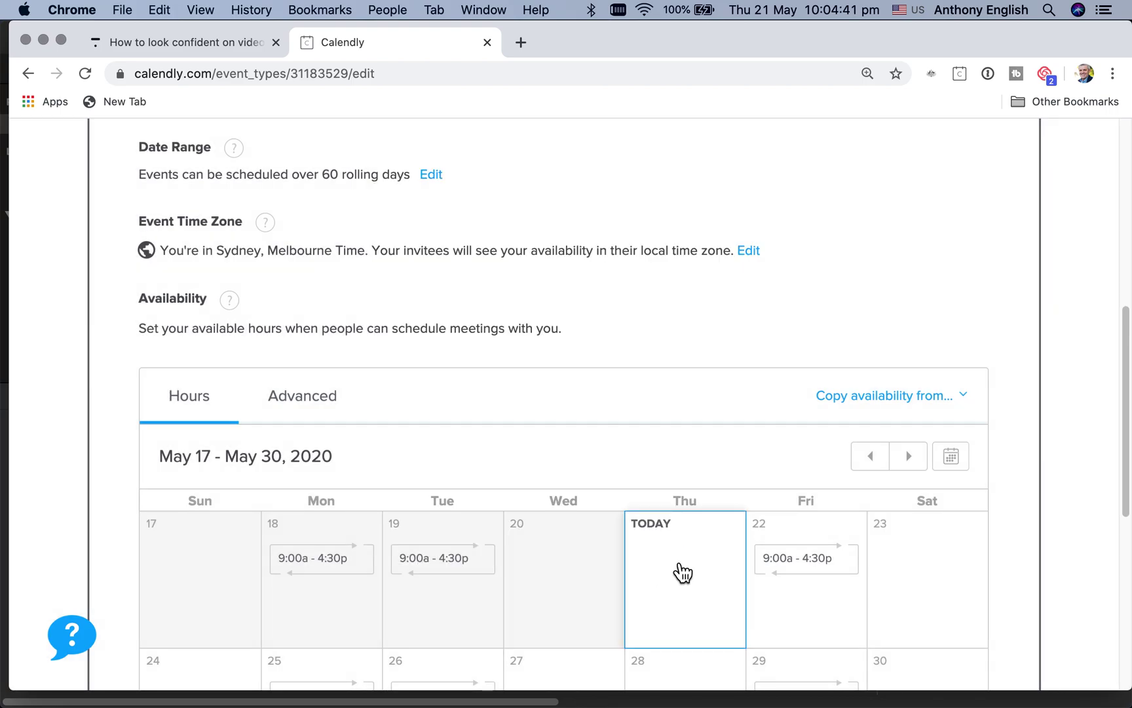
scroll(682, 572, down, 4)
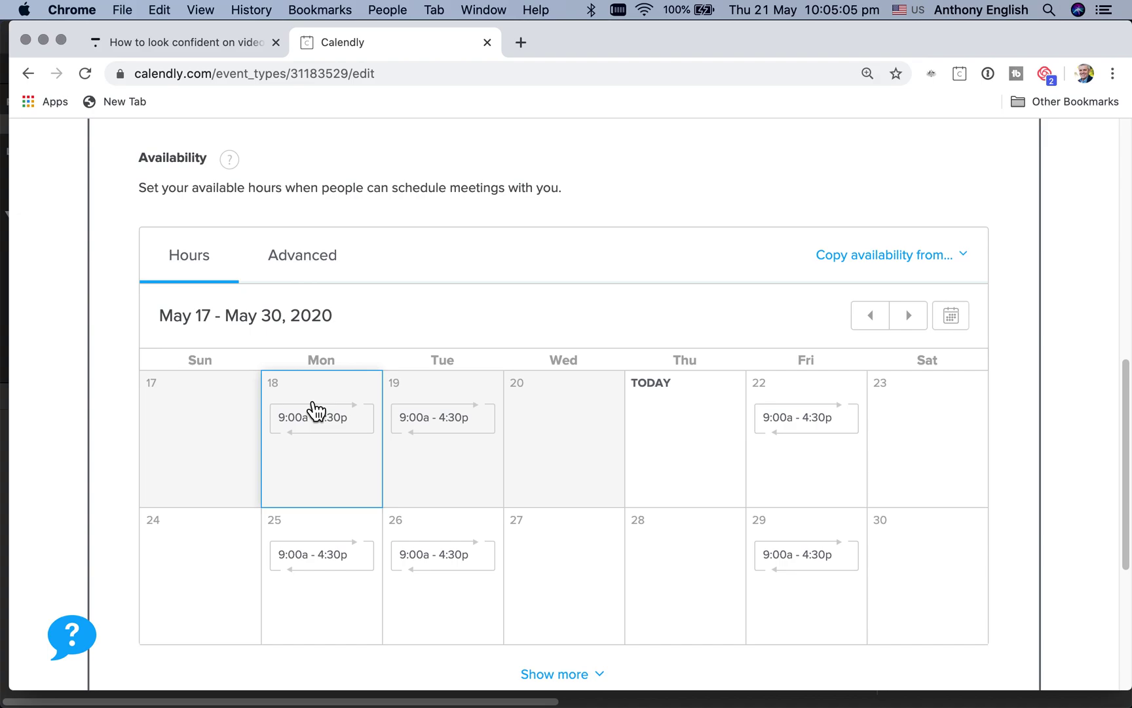
scroll(315, 410, up, 10)
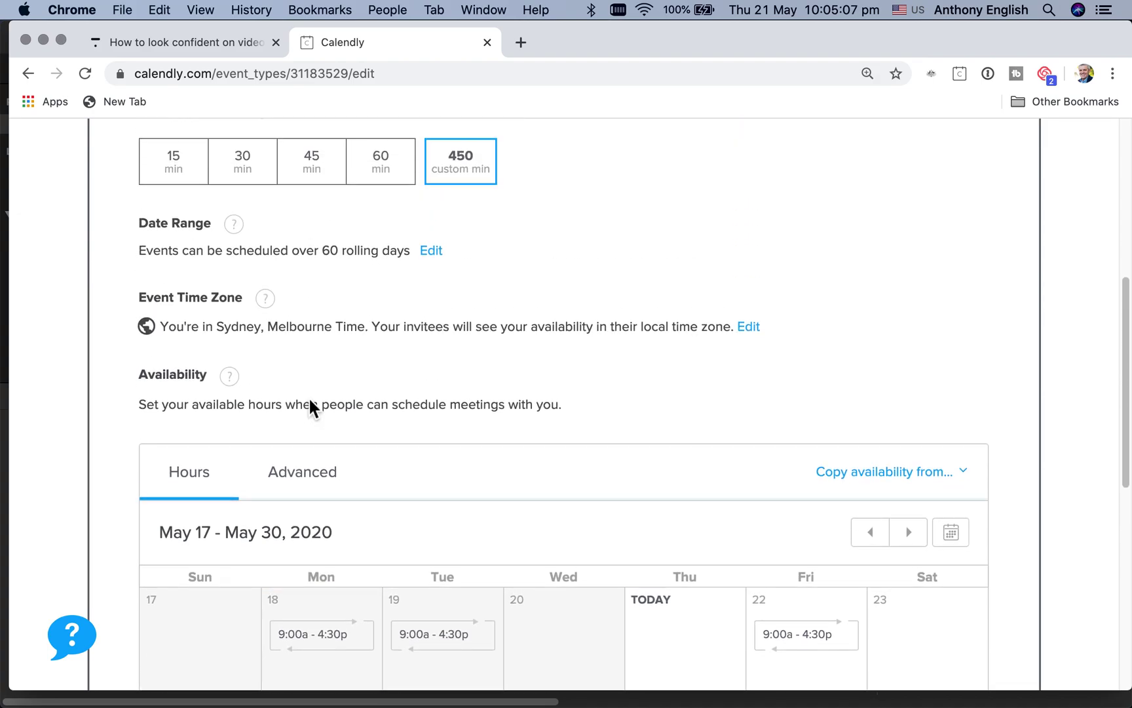
scroll(636, 364, down, 15)
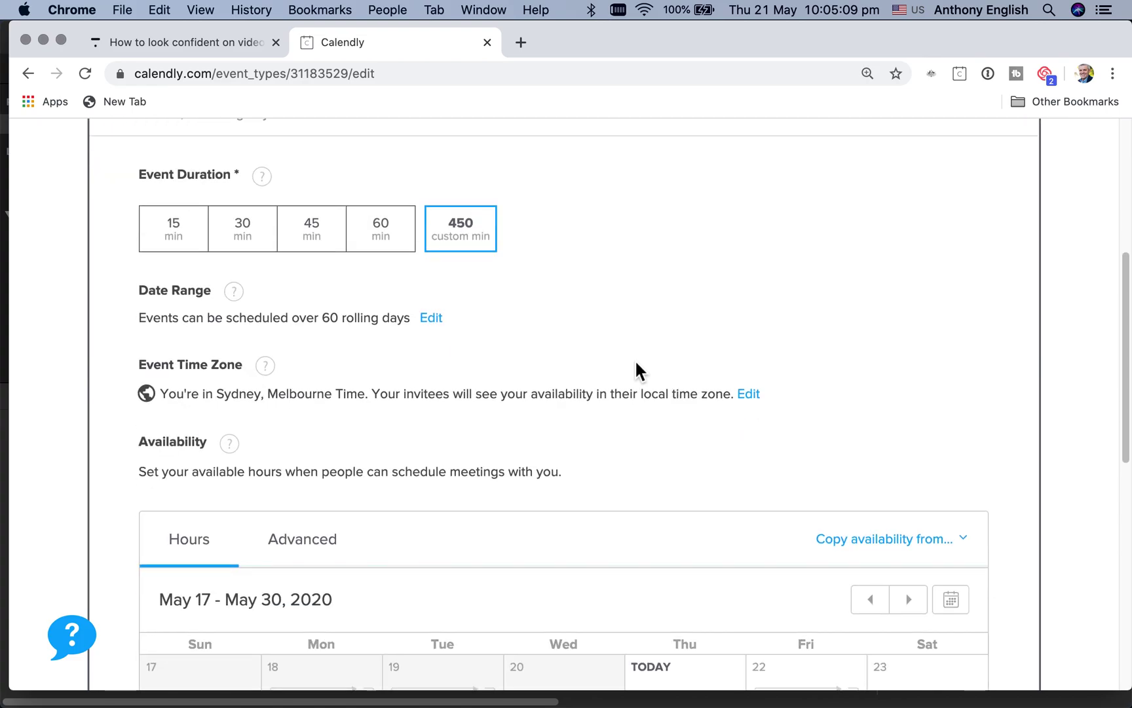
scroll(635, 364, up, 12)
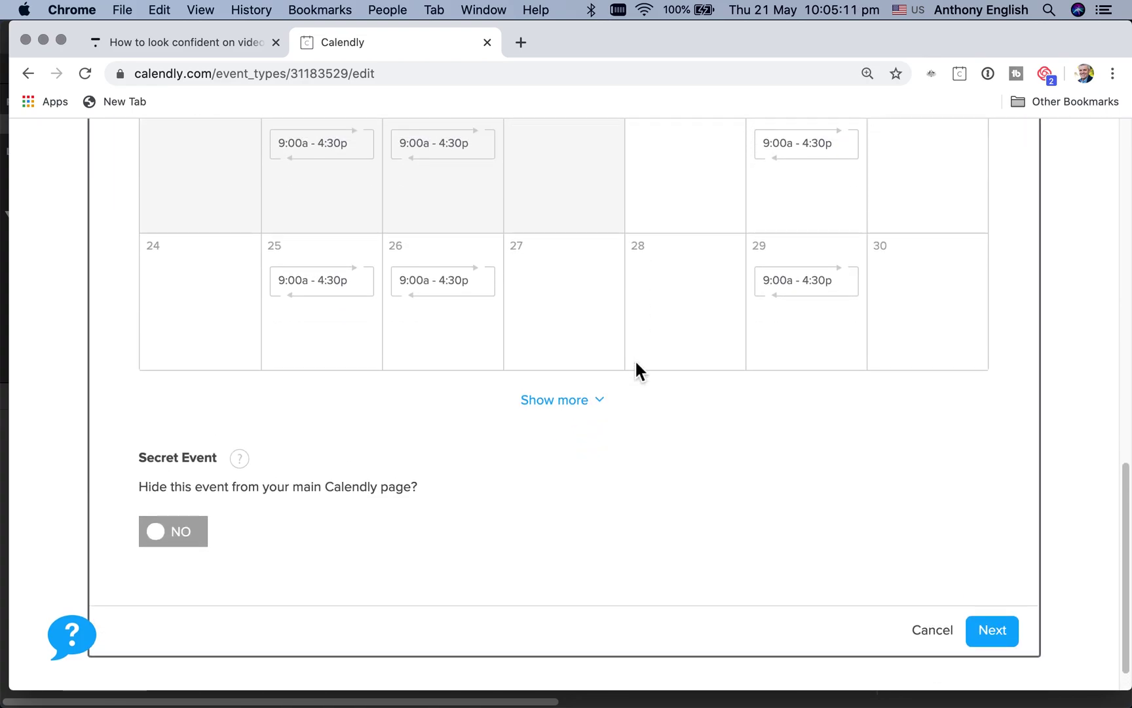
Step: Save the 450-minute duration and availability settings, then return to the top of the form
click(995, 296)
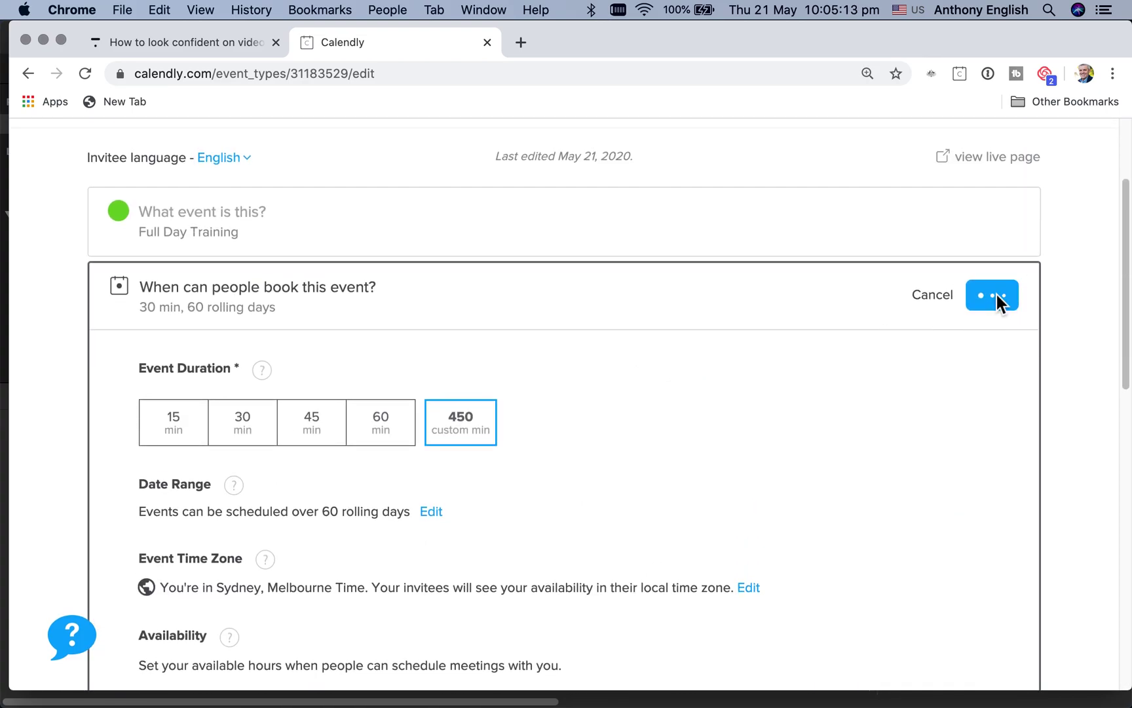
scroll(621, 418, down, 4)
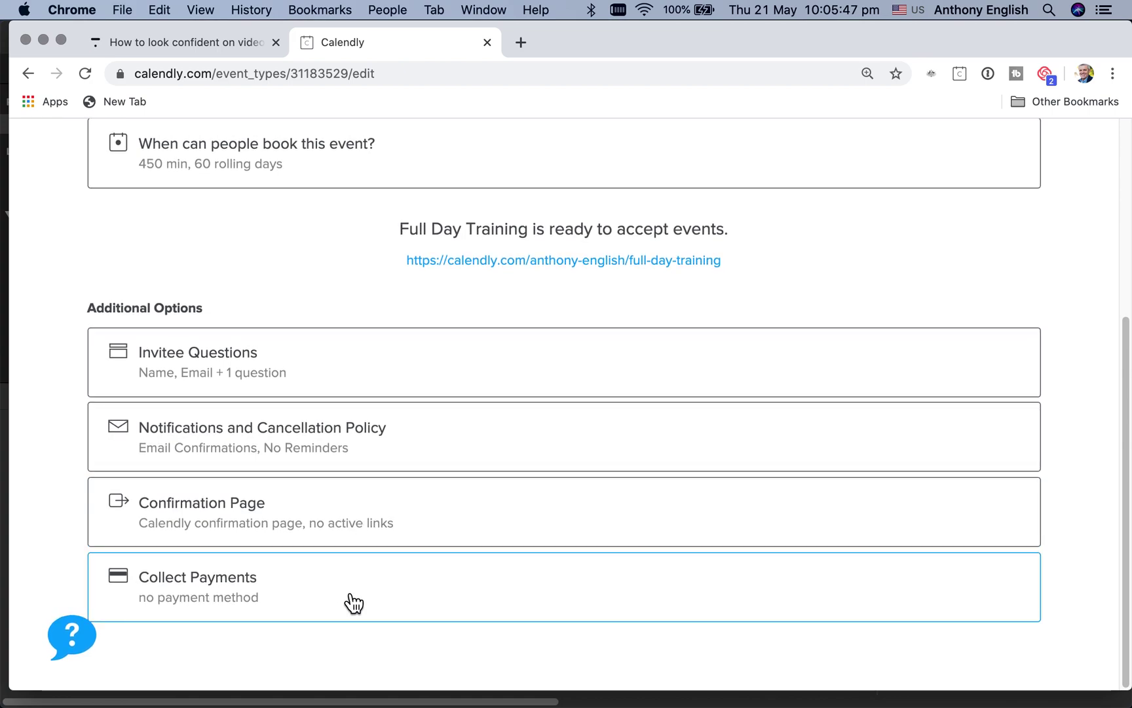
scroll(353, 602, up, 2)
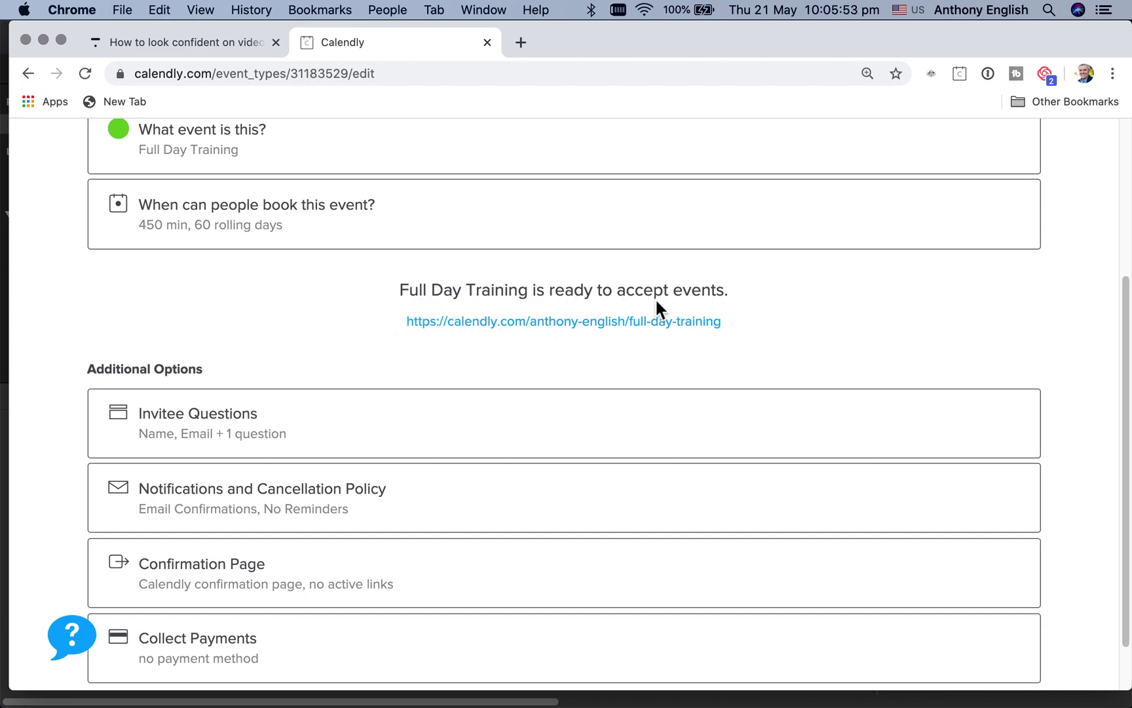
scroll(799, 321, up, 1)
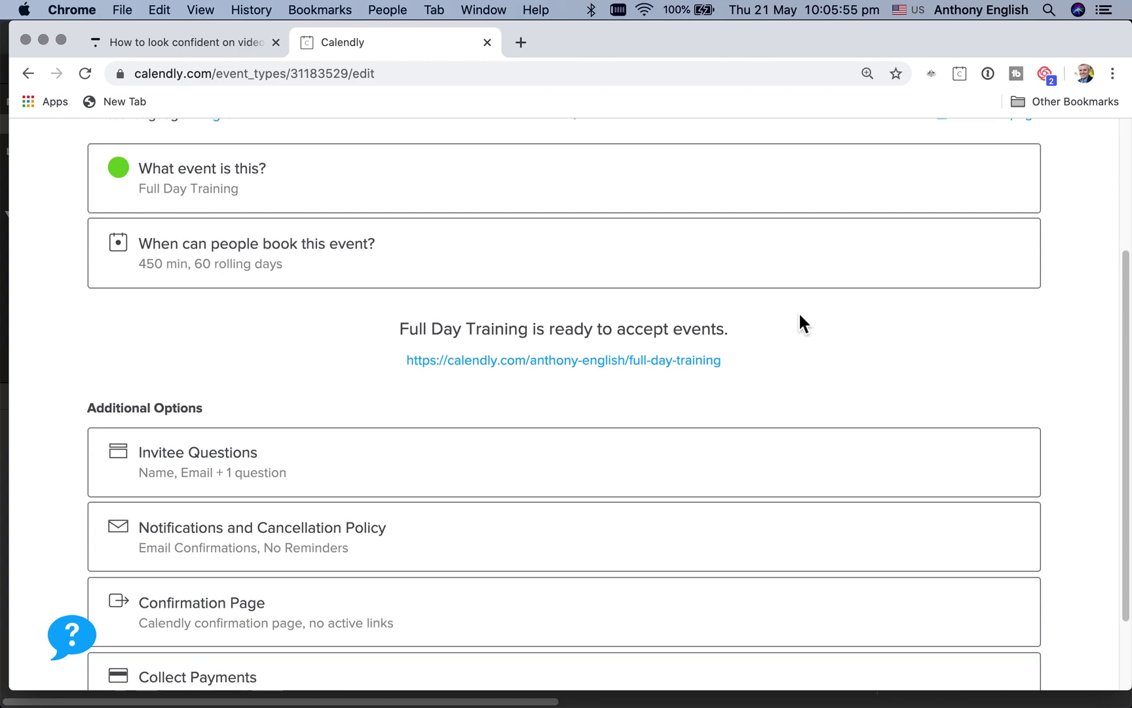
scroll(799, 315, up, 3)
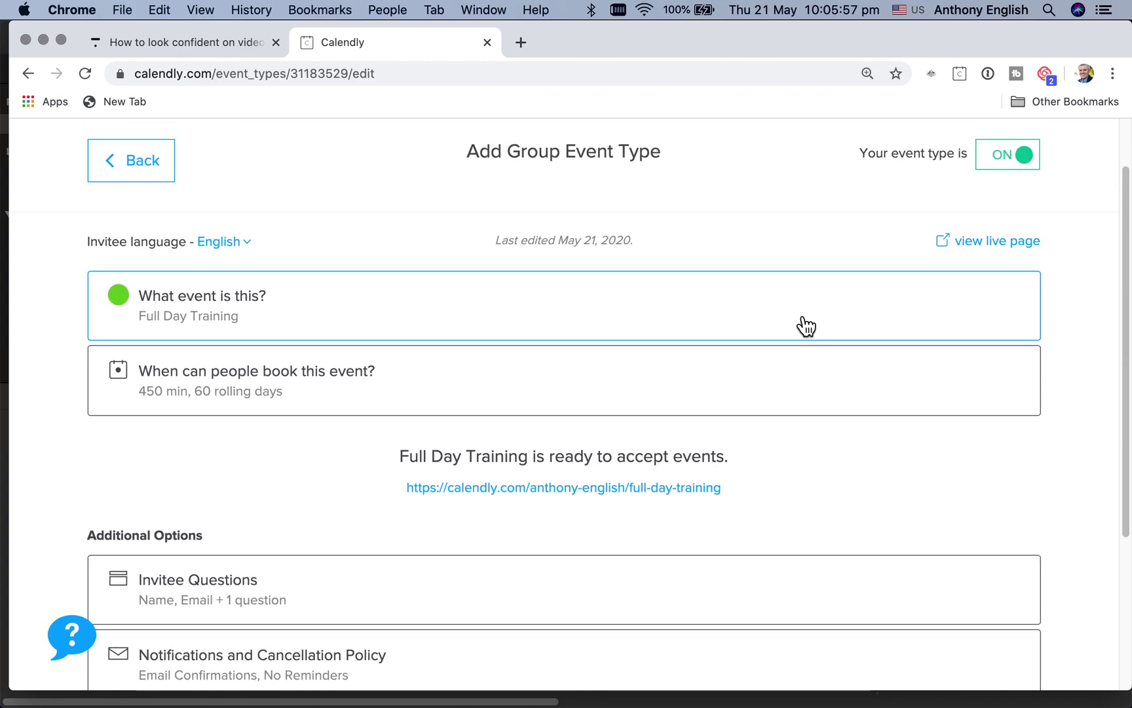
scroll(806, 325, up, 1)
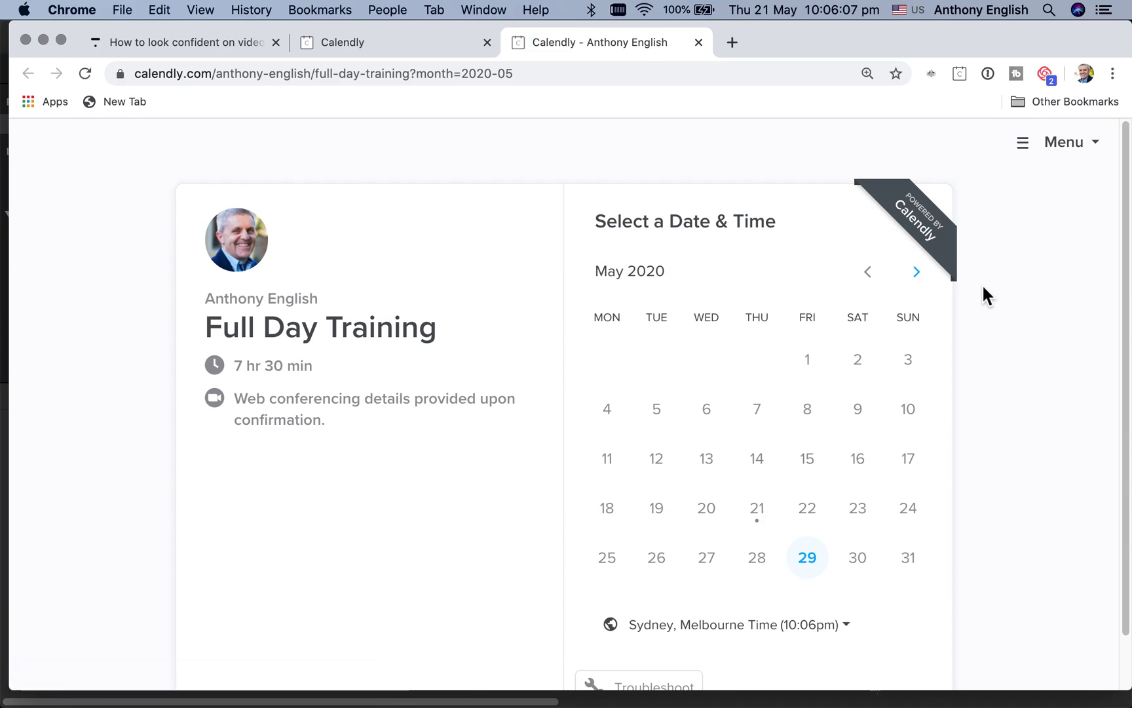
Step: On the live booking page, go to June 2020 and pick Tuesday, June 2 at 9:00am
scroll(722, 465, down, 2)
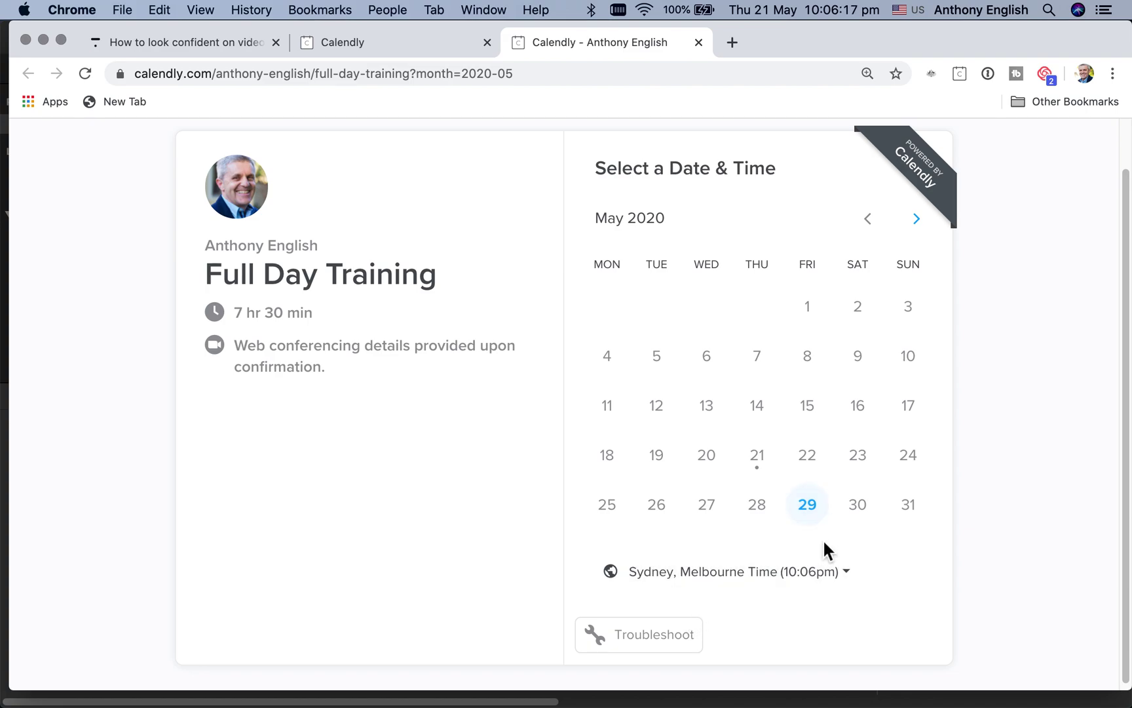
click(917, 225)
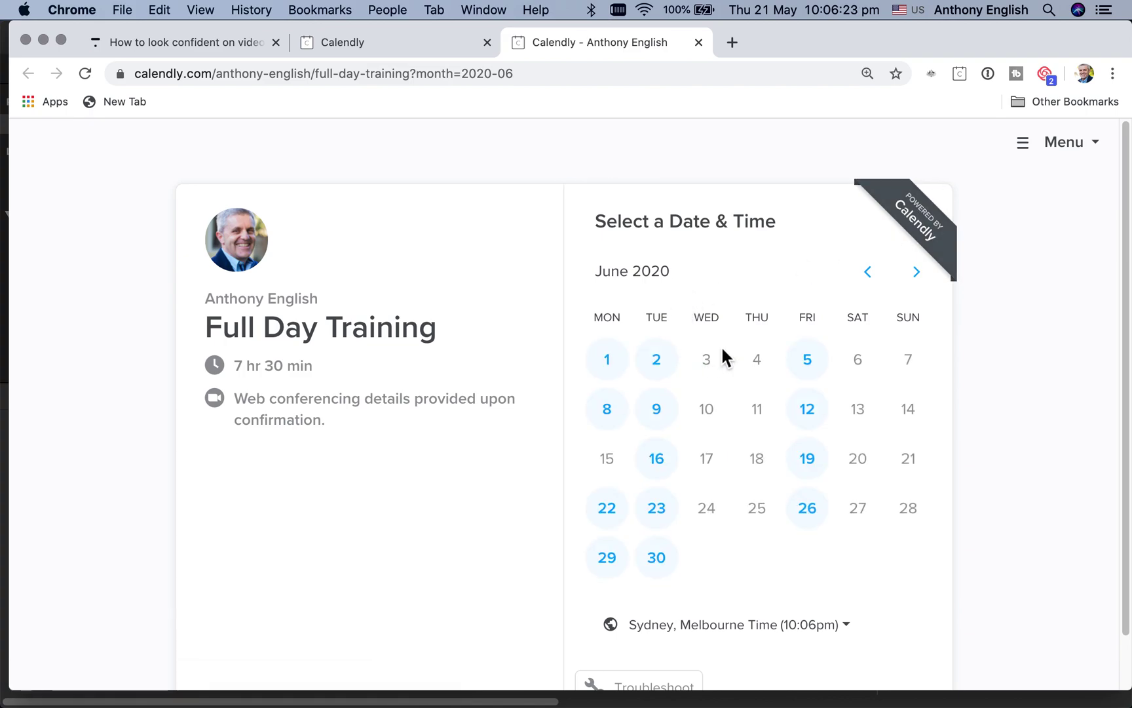
click(660, 364)
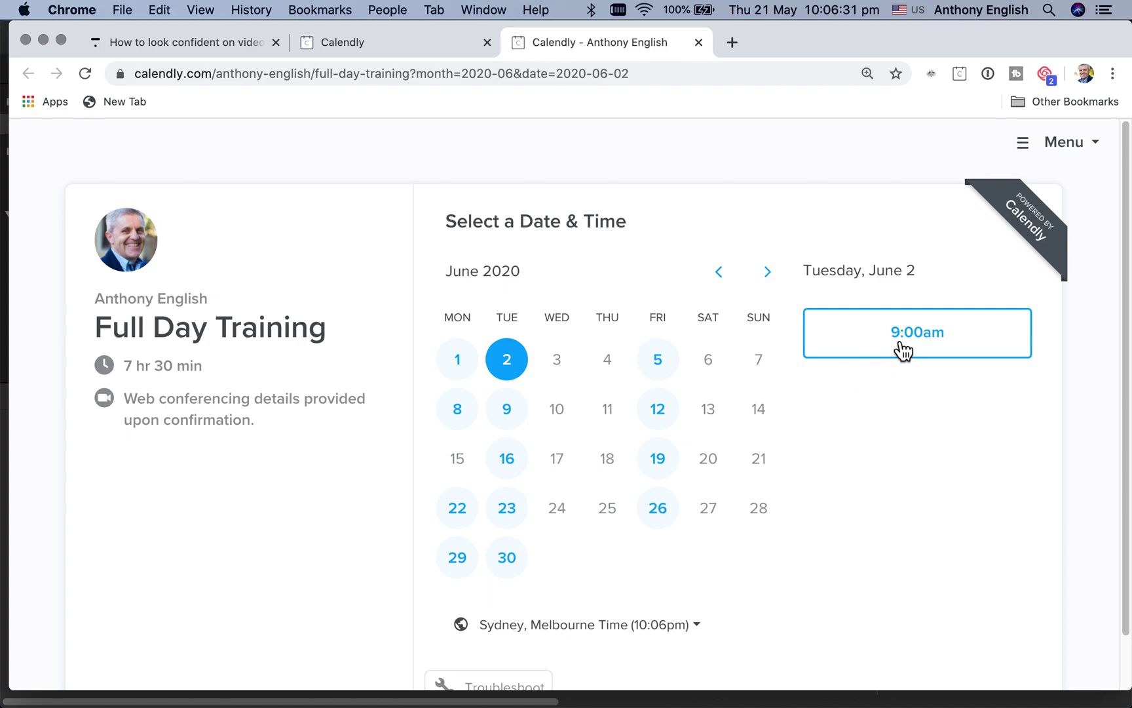
click(940, 339)
Step: Confirm the 9:00am–4:30pm slot on Tuesday, June 2, 2020
click(981, 342)
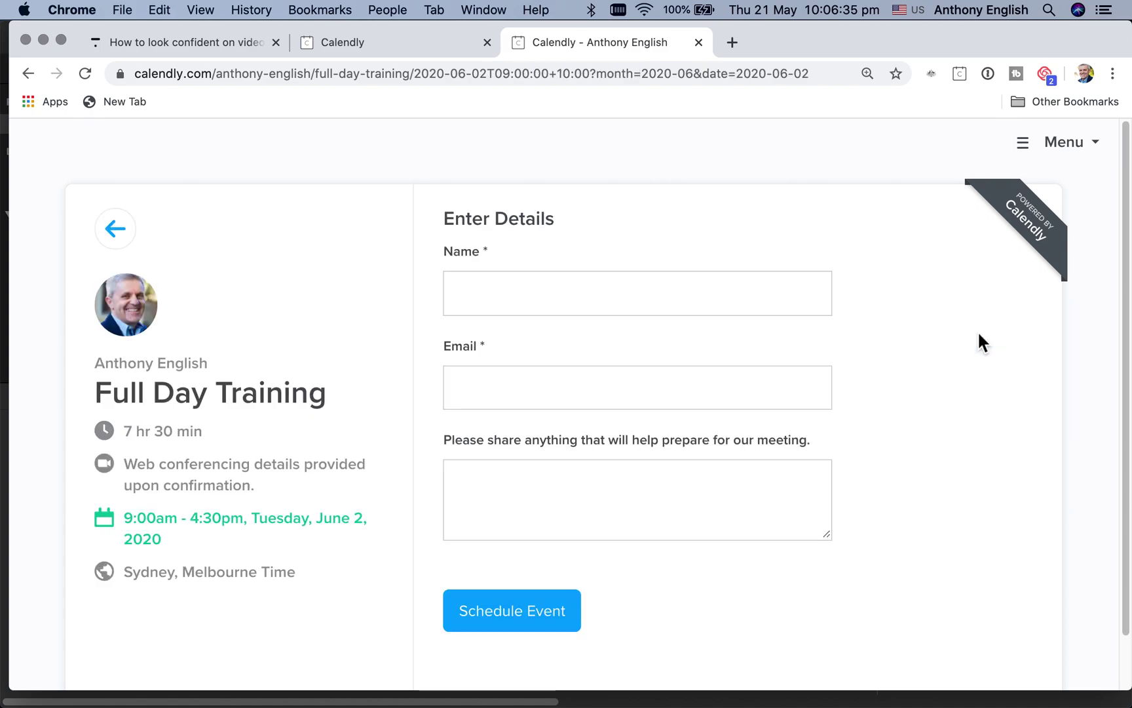